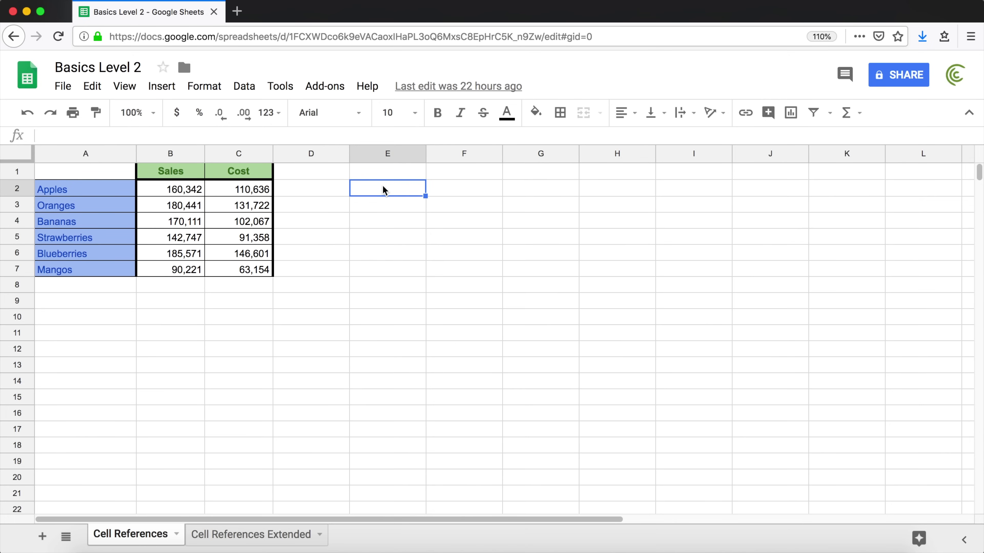
Step: Enter the formula =SUM(B2:B7) in cell E2 to total the Sales column, and check its range
text(=SUM)
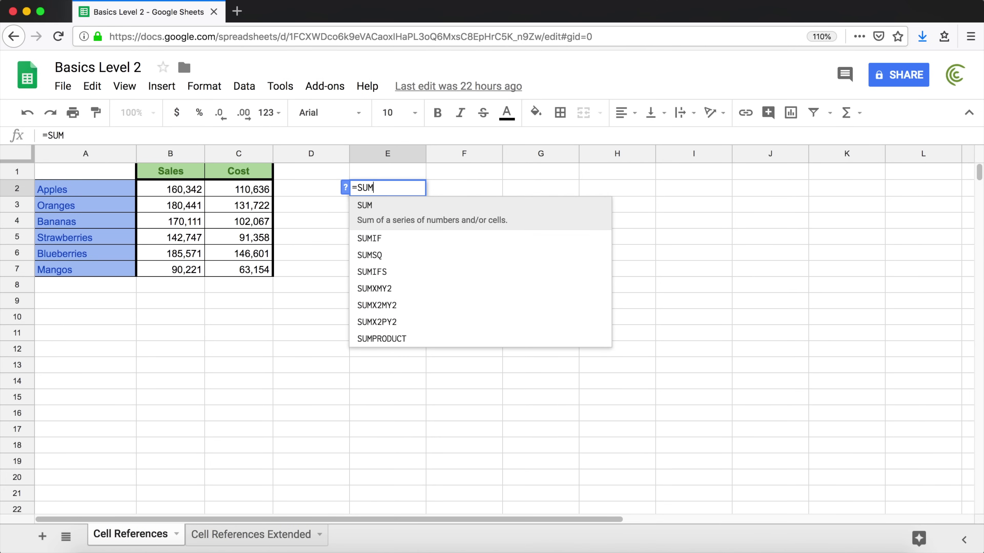
text(()
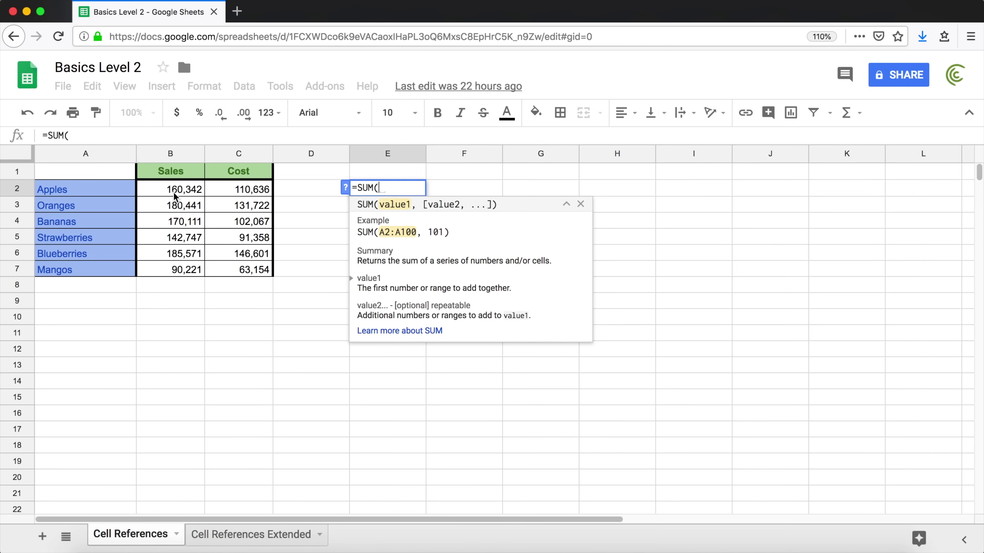
text(B2:)
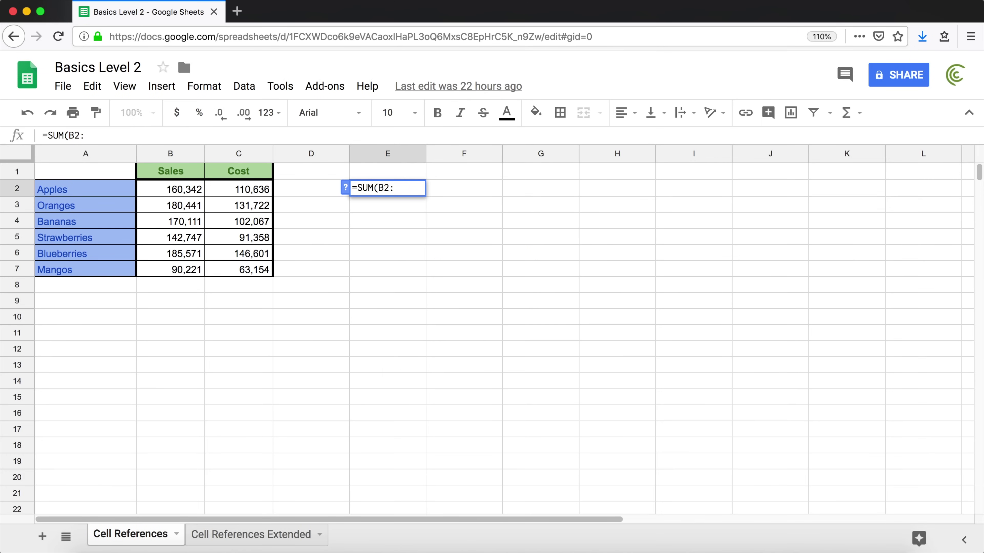
text(B)
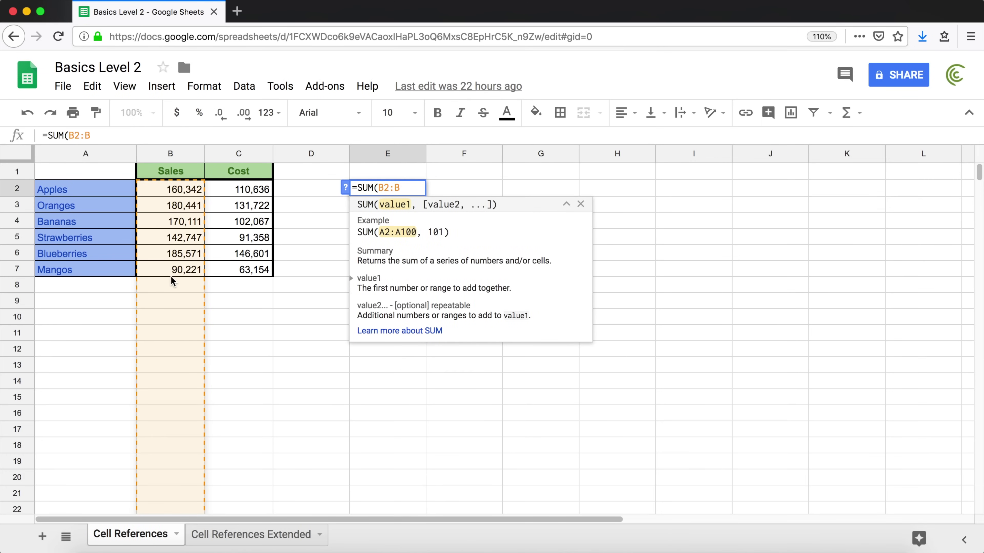
text(7)
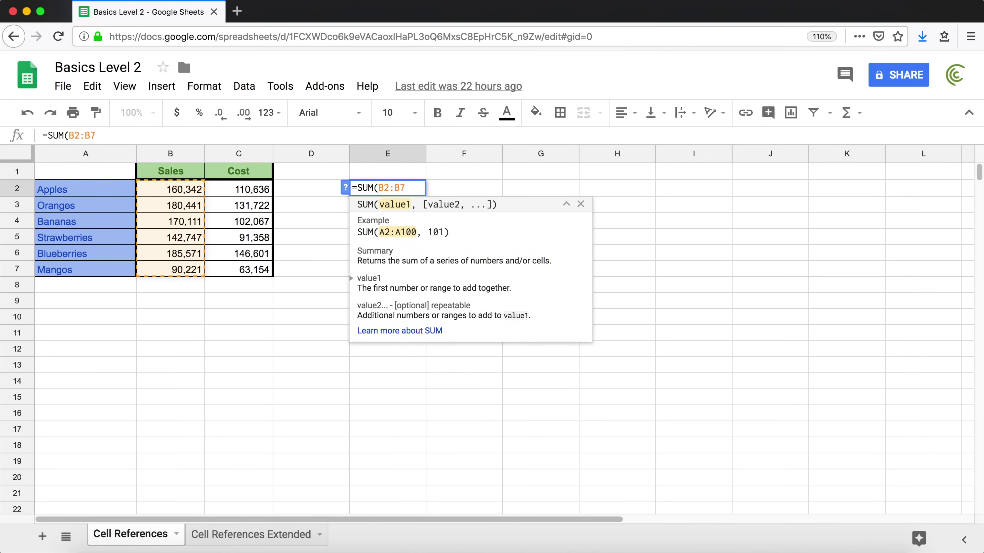
text())
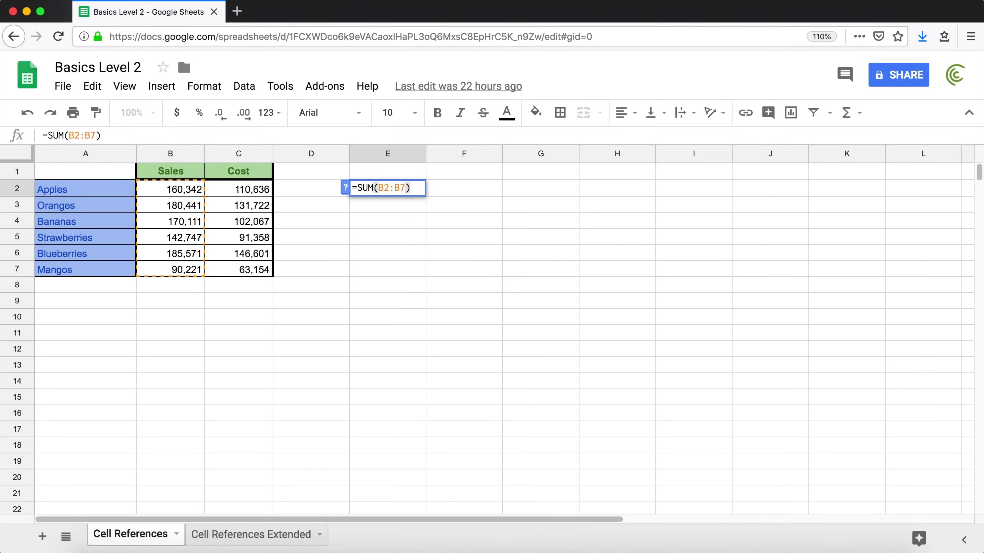
key(Return)
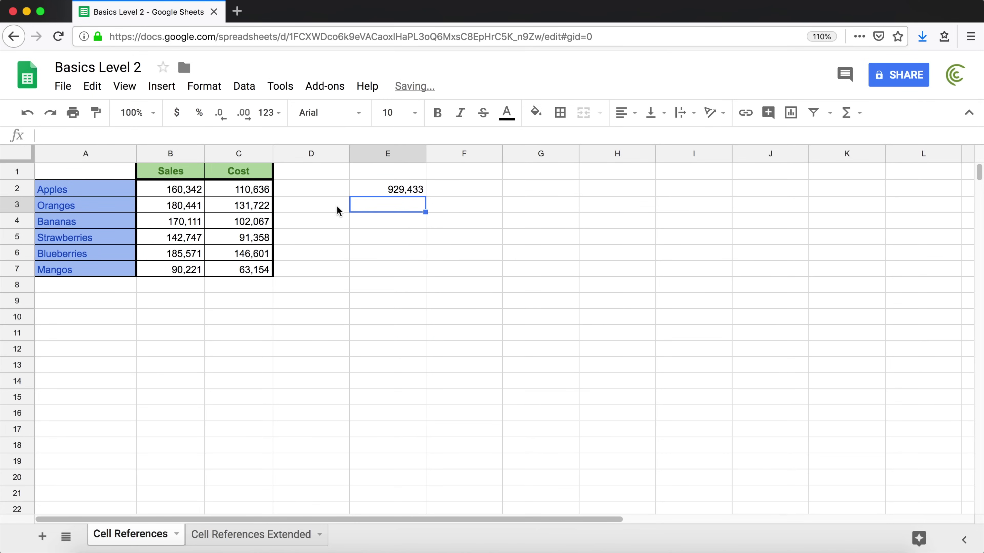
double_click(390, 188)
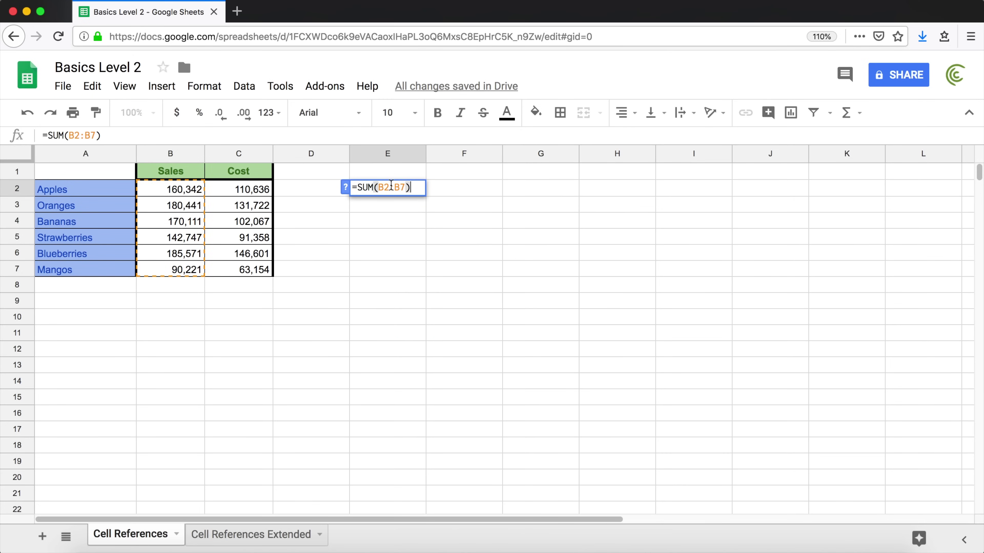
key(Return)
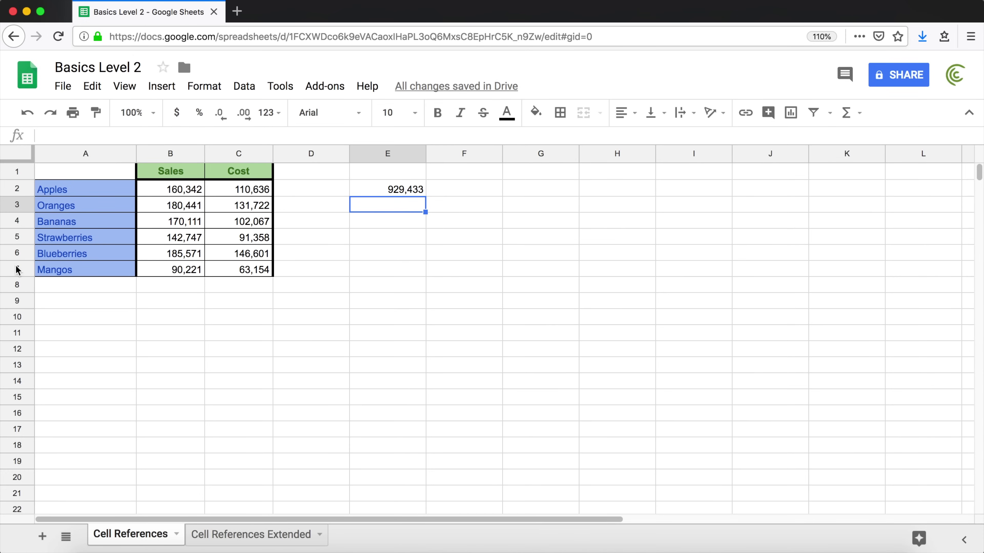
Step: Add a Pears entry below Mangos in row 8 with 90000 in the Sales column
click(84, 284)
text(Pears)
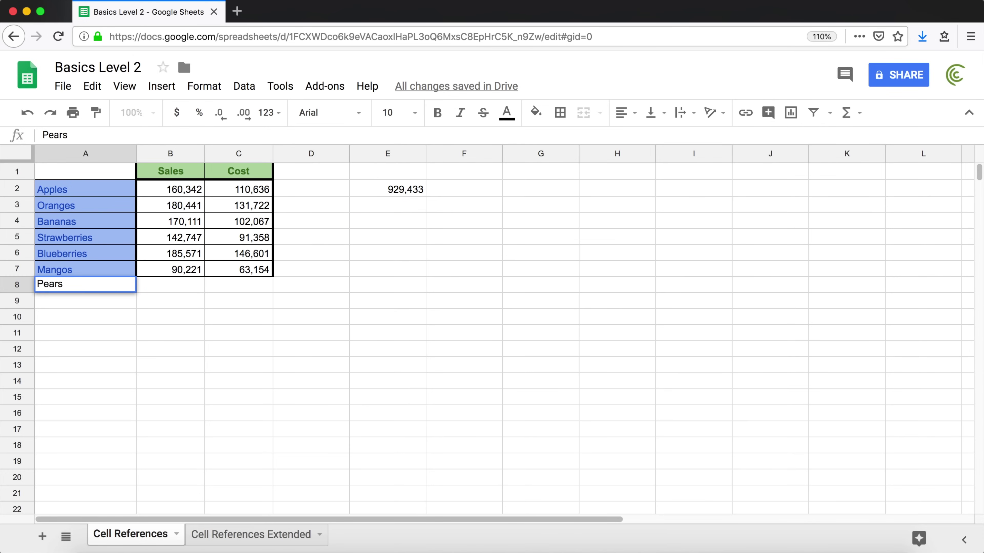
key(Tab)
text(90)
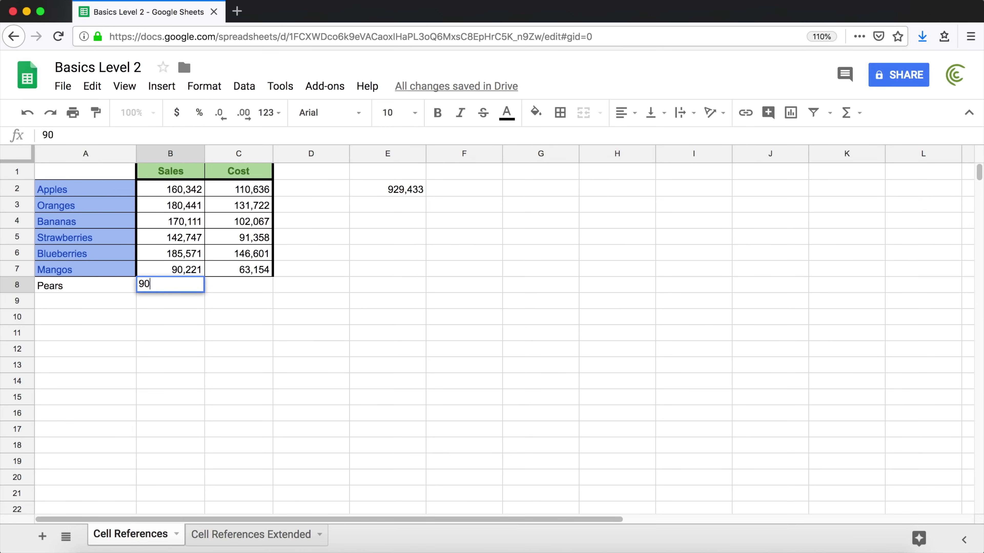
text(000)
key(Tab)
Step: Extend the SUM range in cell E2 to B2:B8
click(382, 190)
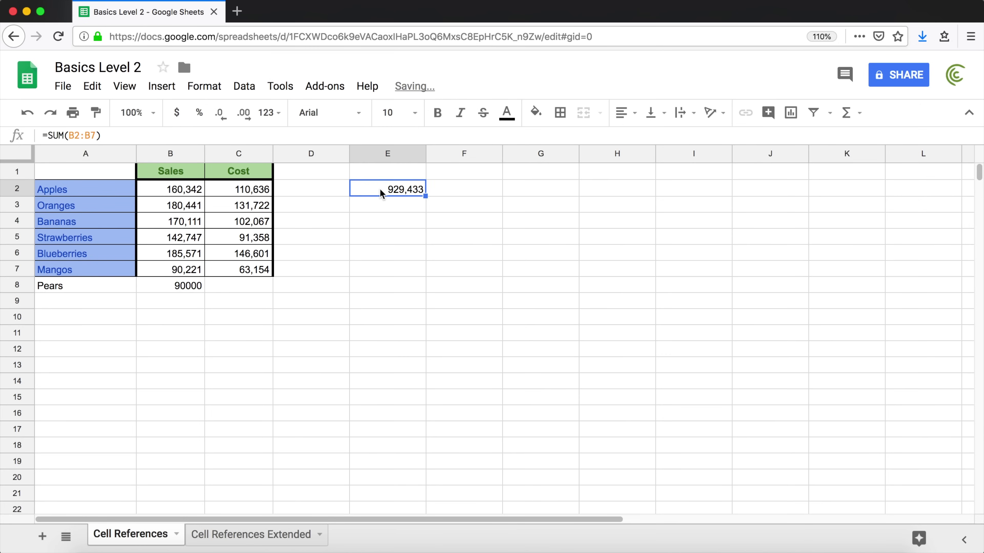
double_click(380, 189)
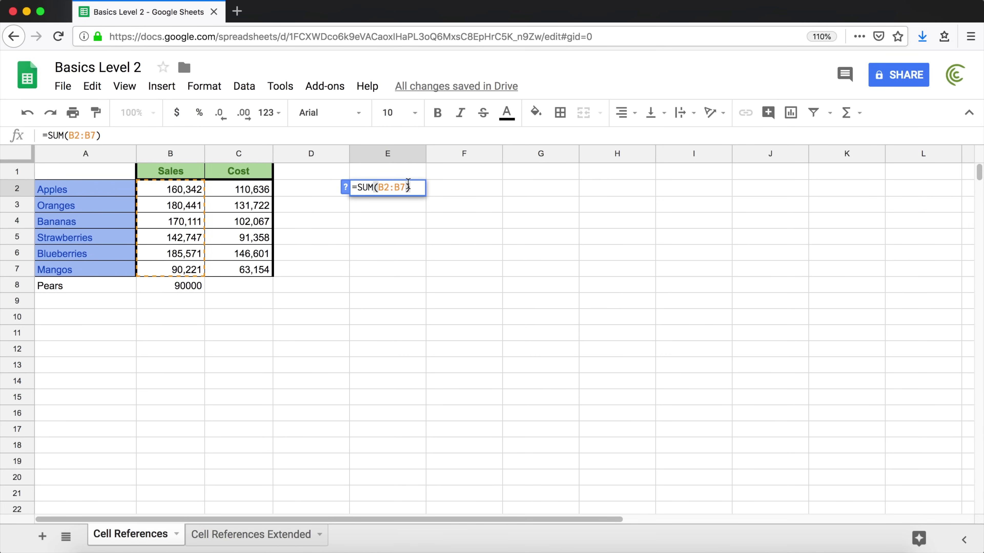
click(403, 188)
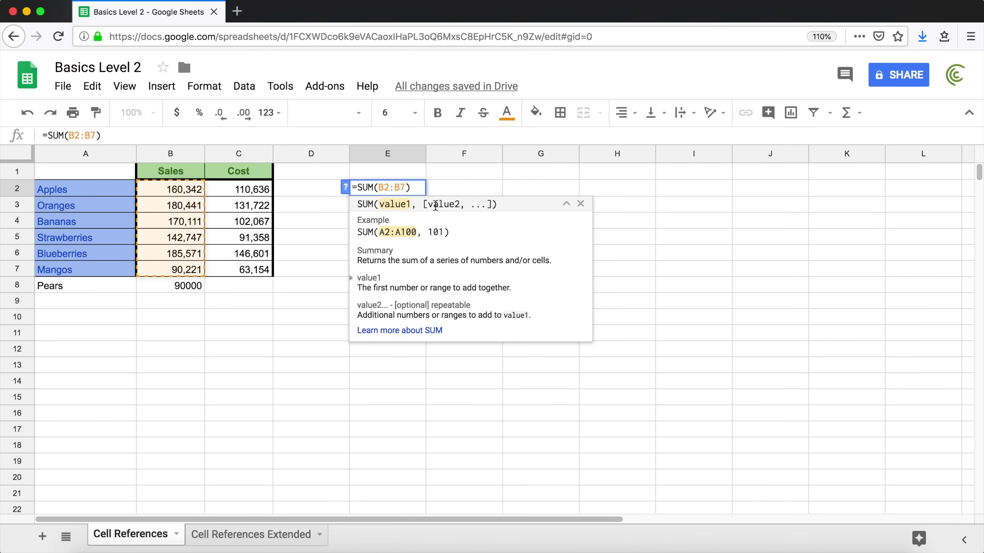
key(BackSpace)
text(8)
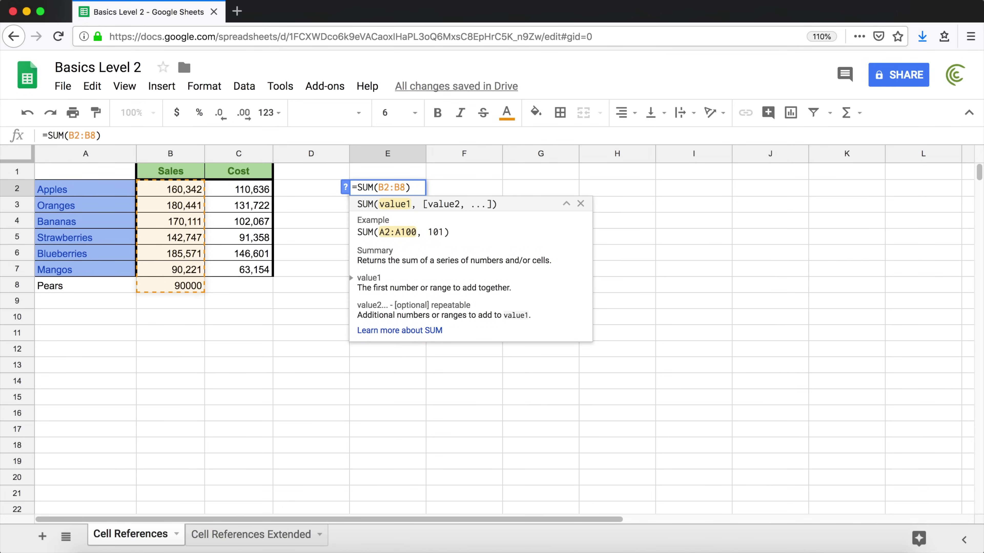
key(Return)
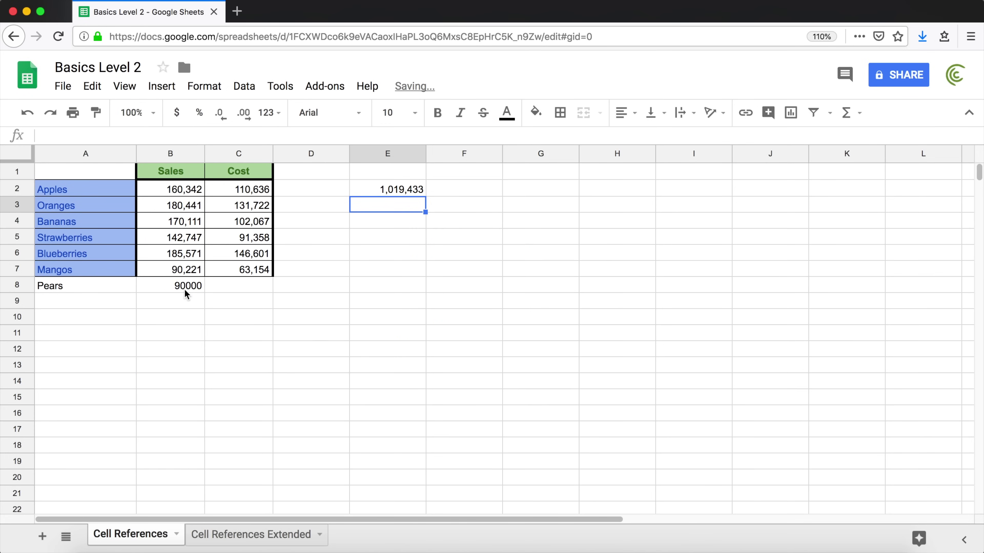
Step: Undo the formula change in E2 and the Pears entries in row 8
key(super+z)
key(super+z)
key(super+z)
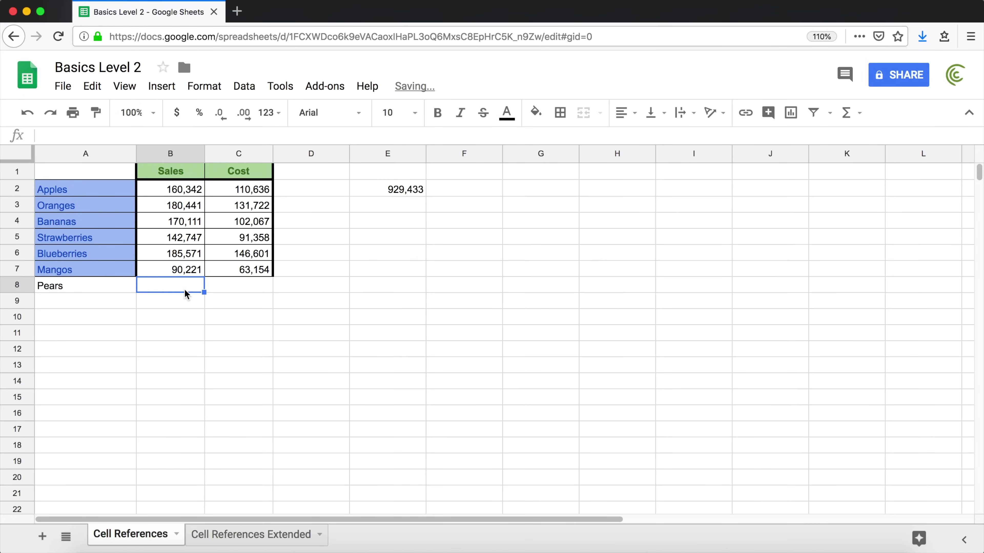
Step: Insert a row above Blueberries, fill it with Pears and 90000 in Sales, and check the range of E2's formula
right_click(21, 253)
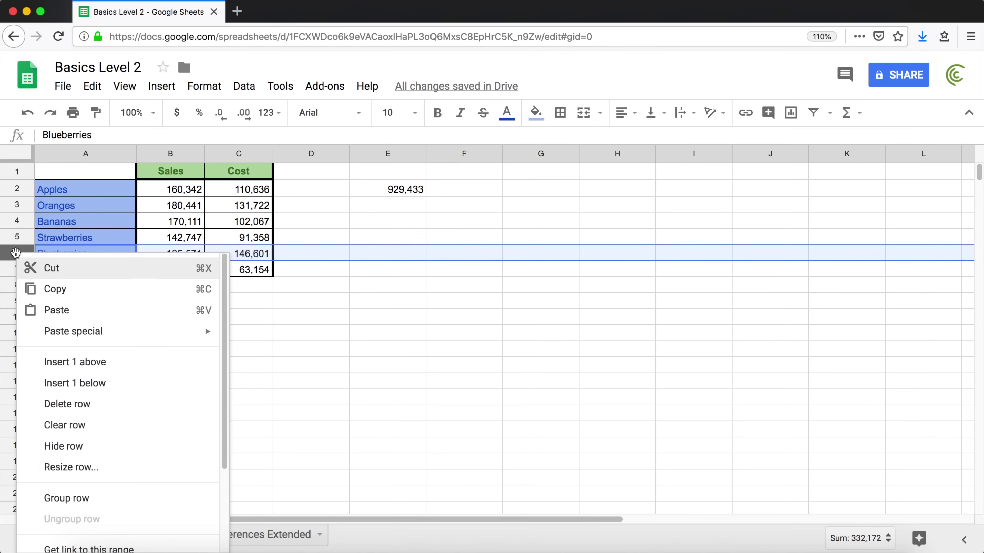
click(88, 361)
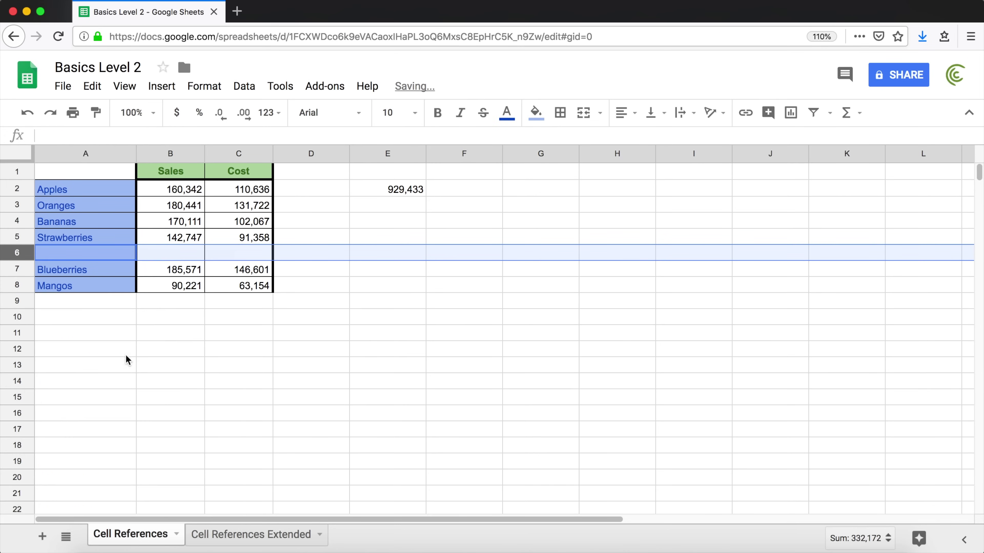
click(116, 259)
text(Pears)
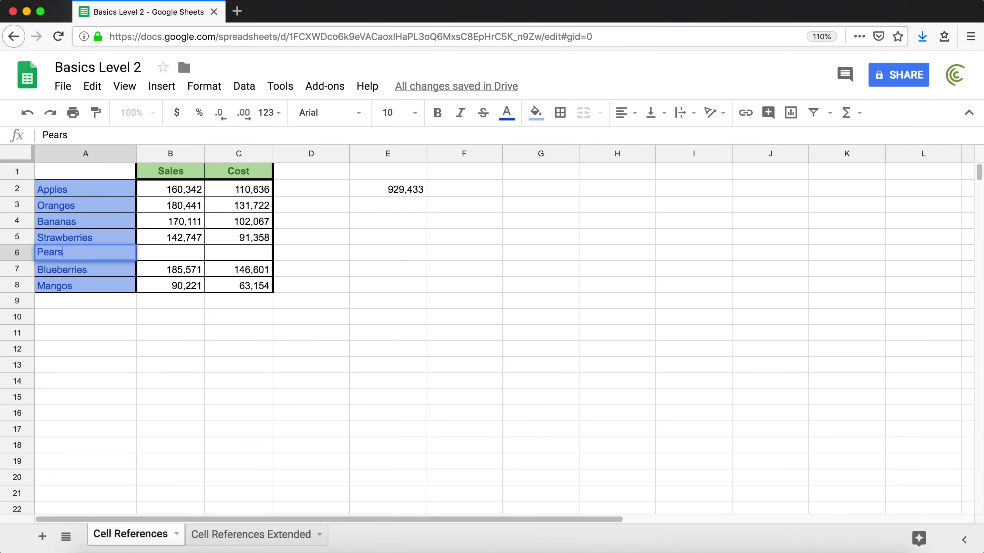
key(Tab)
text(90000)
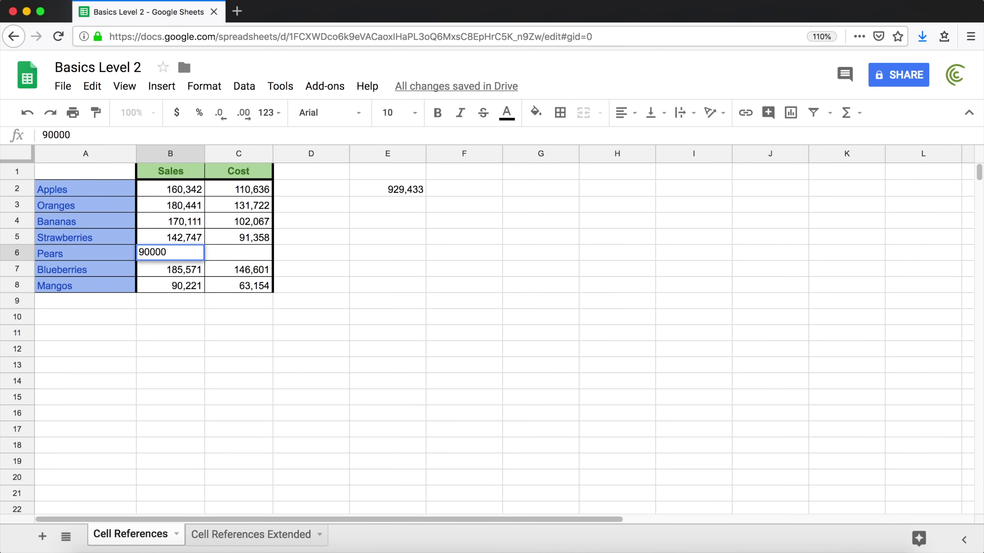
key(Return)
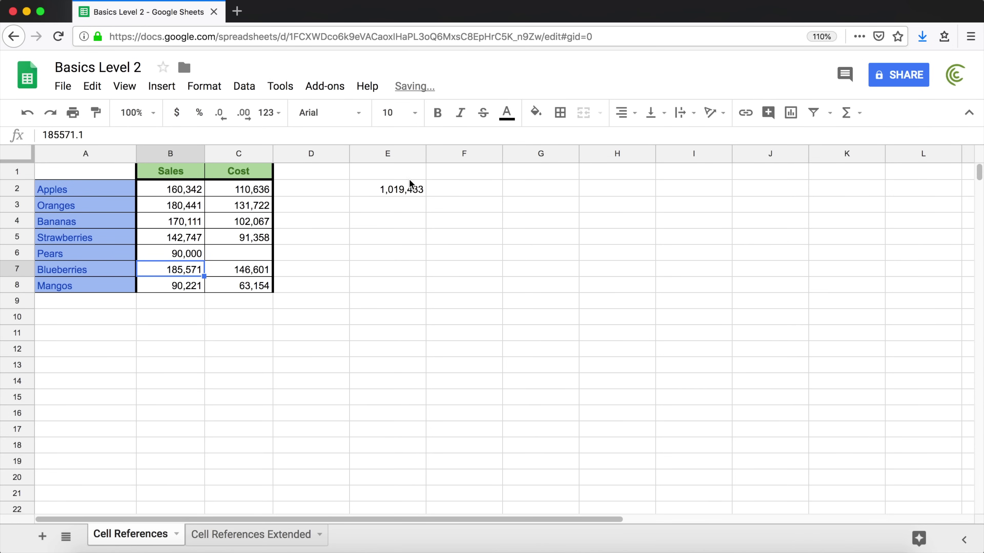
double_click(400, 190)
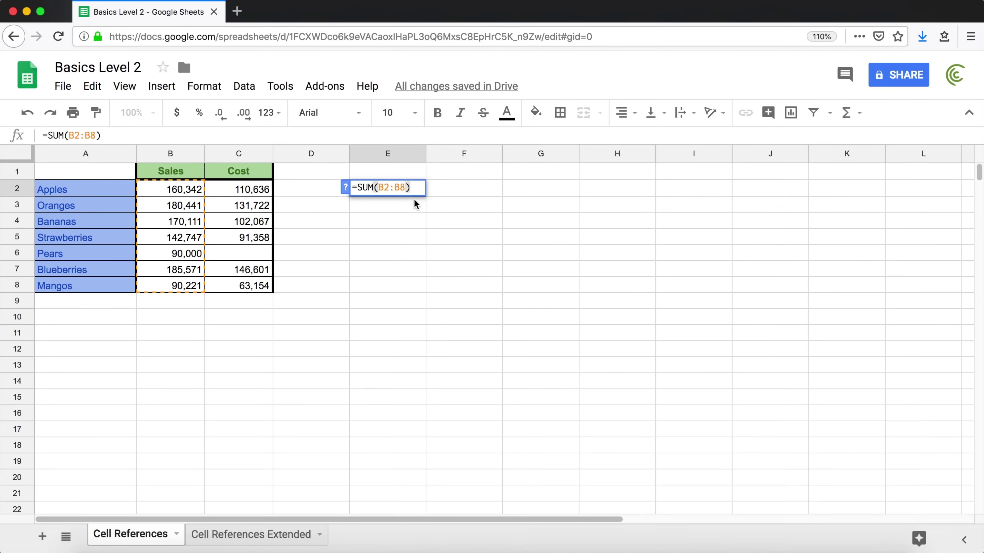
key(Escape)
Step: Undo the Pears entries and the inserted row above Blueberries
key(super+z)
key(super+z)
key(super+z)
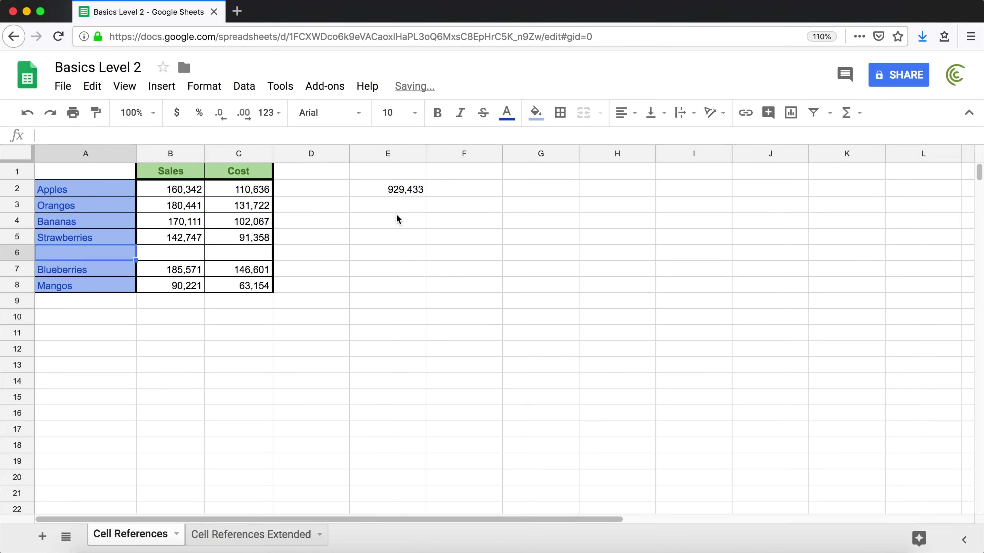
Step: Remove the row numbers from the range in E2's formula, making it =SUM(B:B)
click(392, 191)
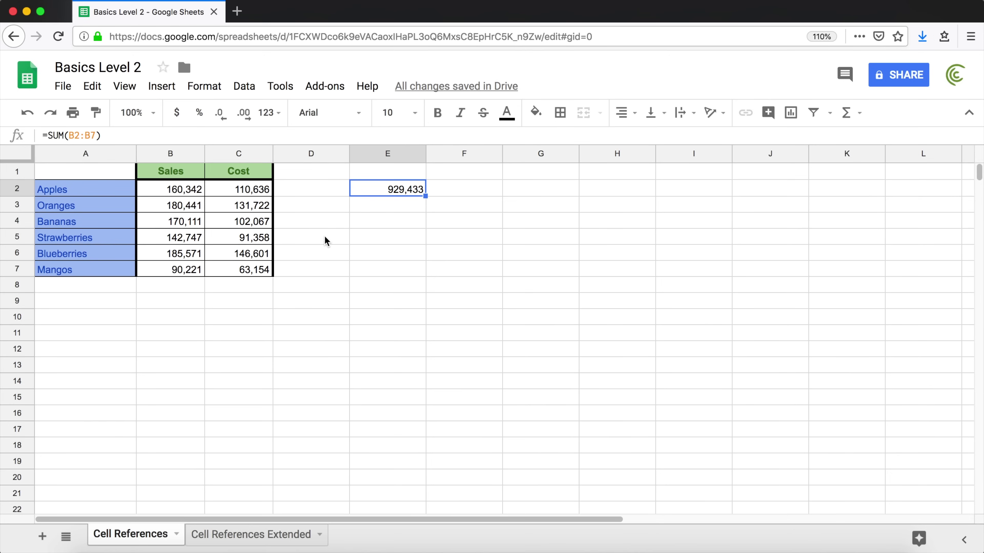
click(183, 286)
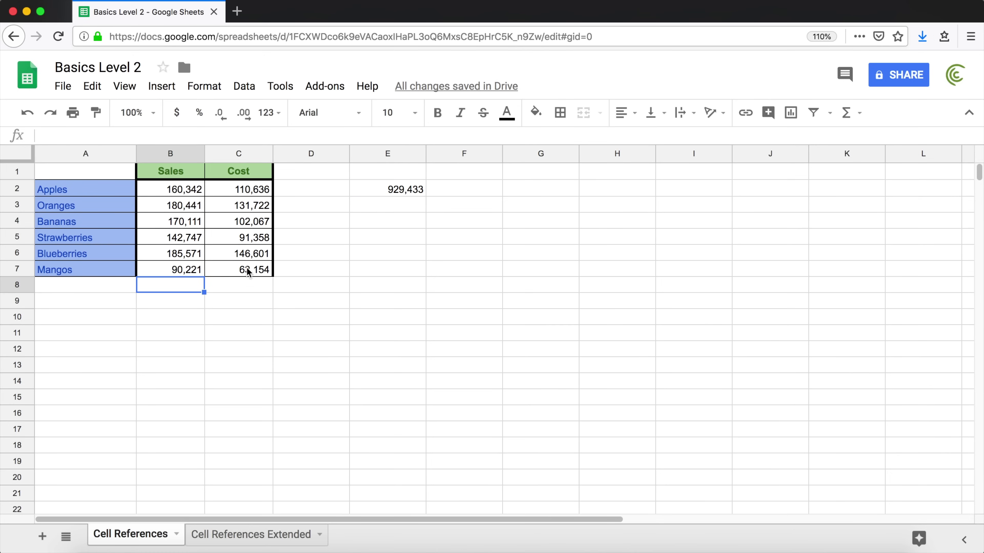
click(402, 194)
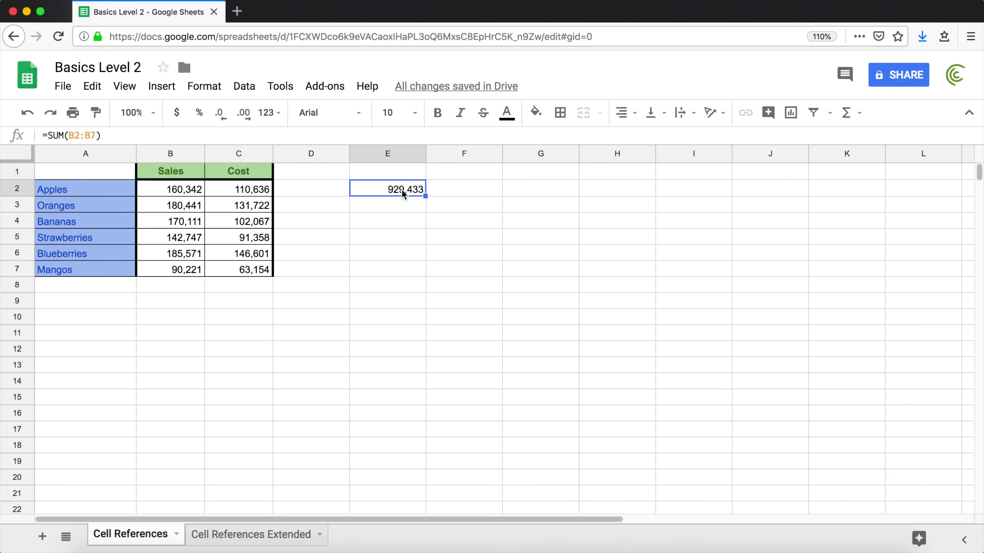
double_click(375, 191)
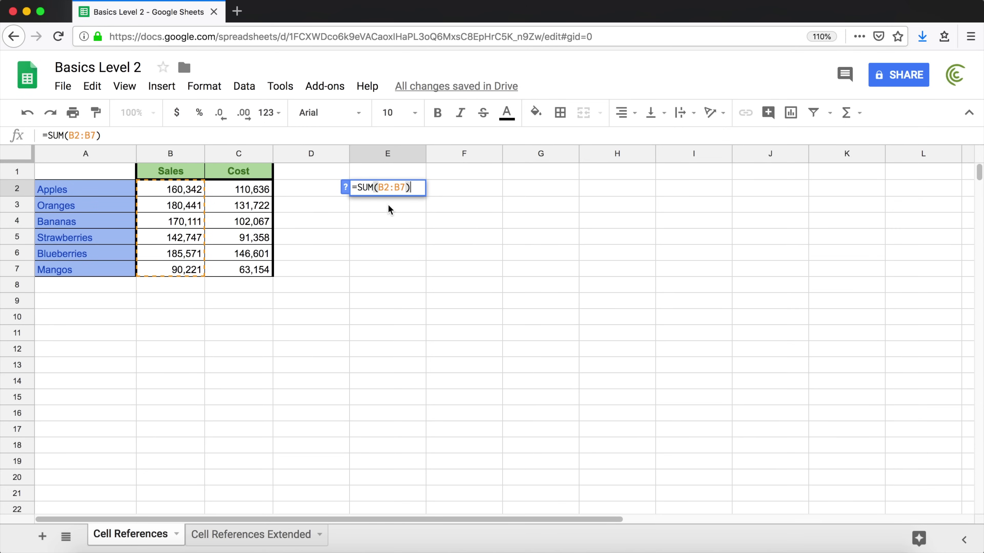
click(389, 188)
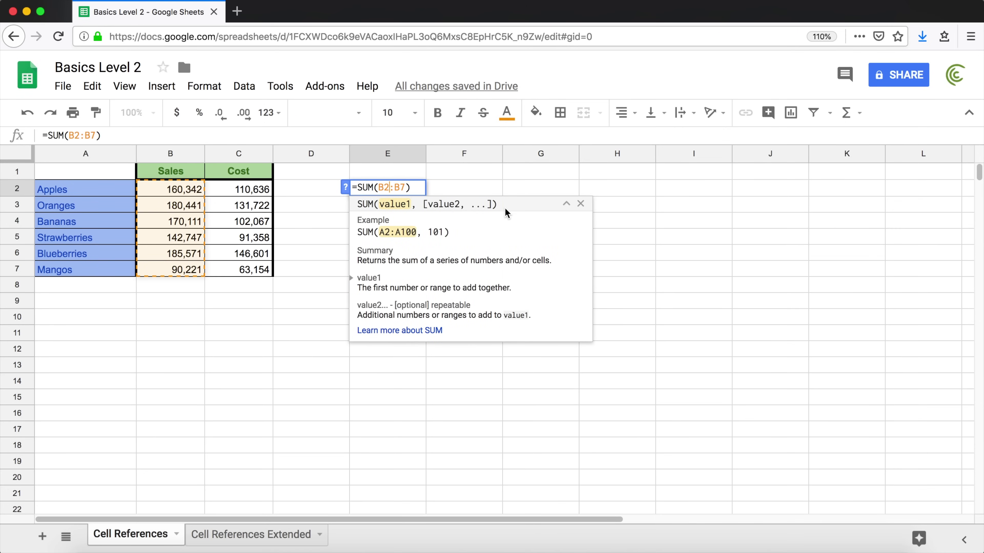
key(BackSpace)
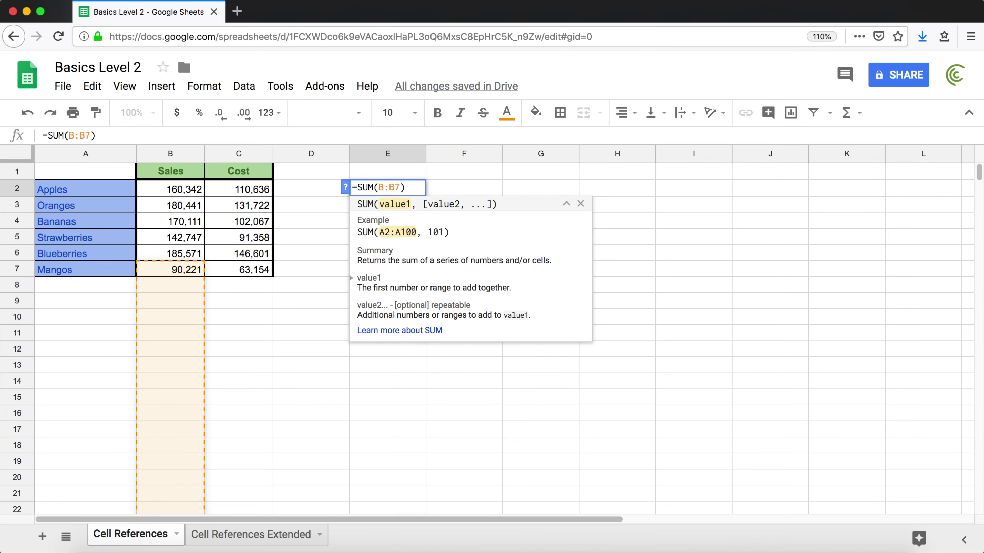
key(BackSpace)
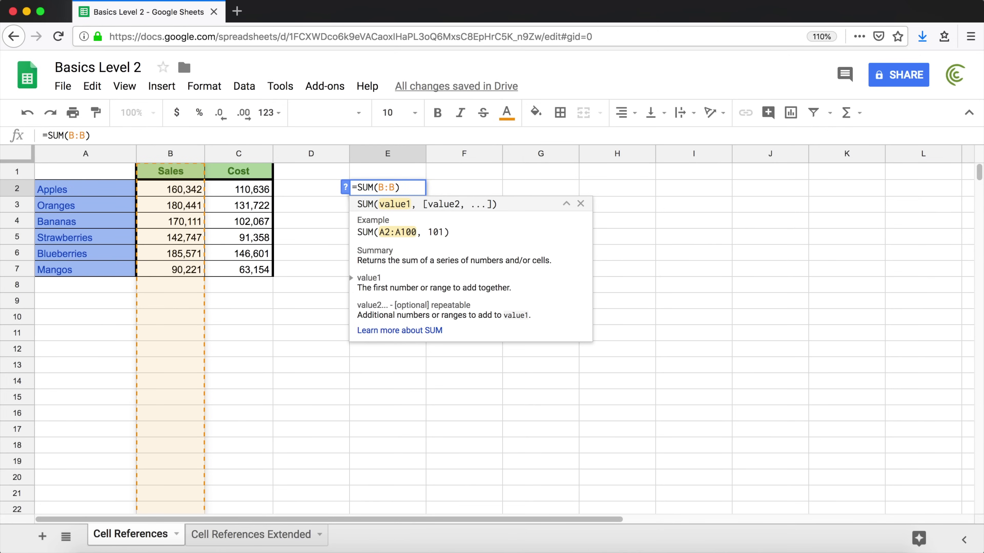
Step: Clear the range inside E2's SUM formula and pick the entire column B as its argument
key(BackSpace)
key(BackSpace)
key(BackSpace)
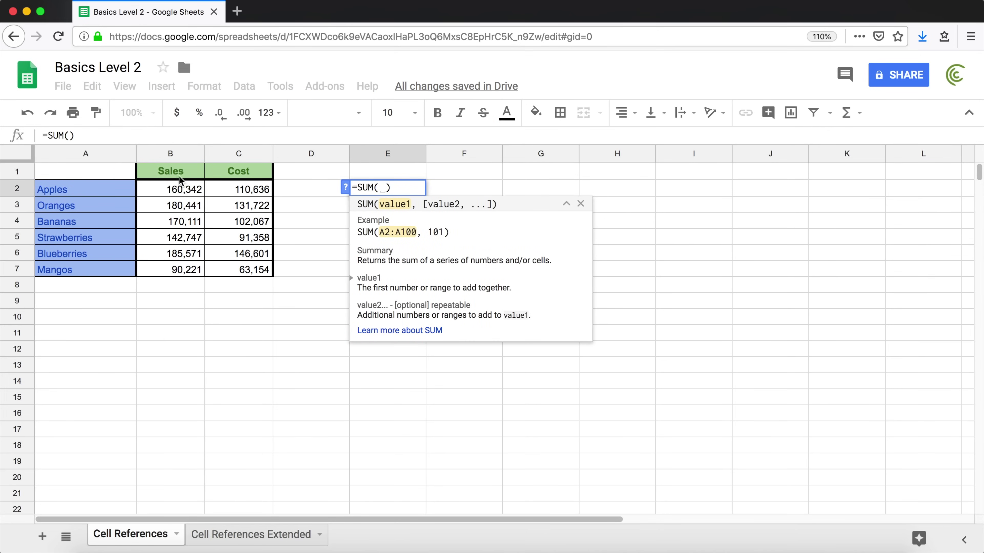
click(181, 154)
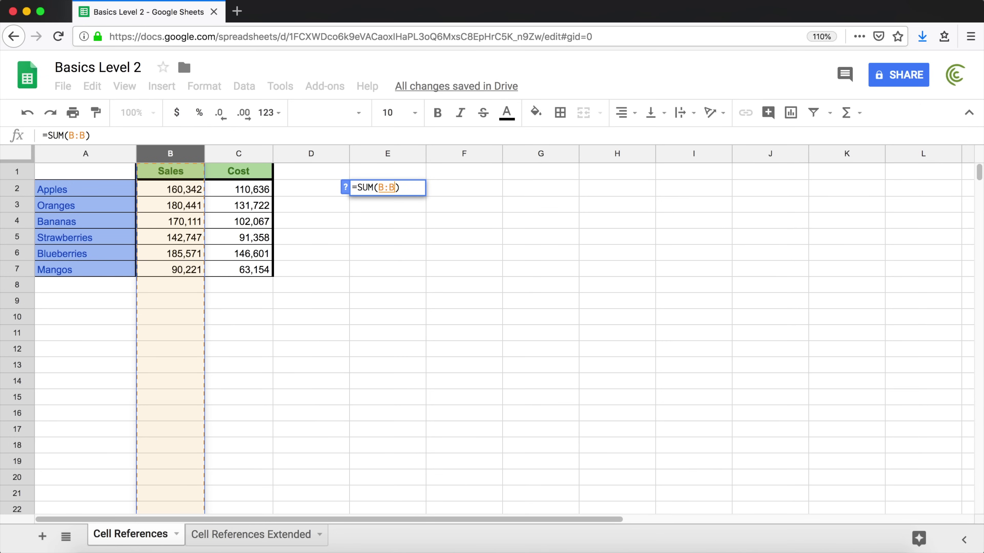
key(Return)
Step: Enter 70000 in the Sales column just below Mangos and check the range of E2's SUM formula
click(188, 284)
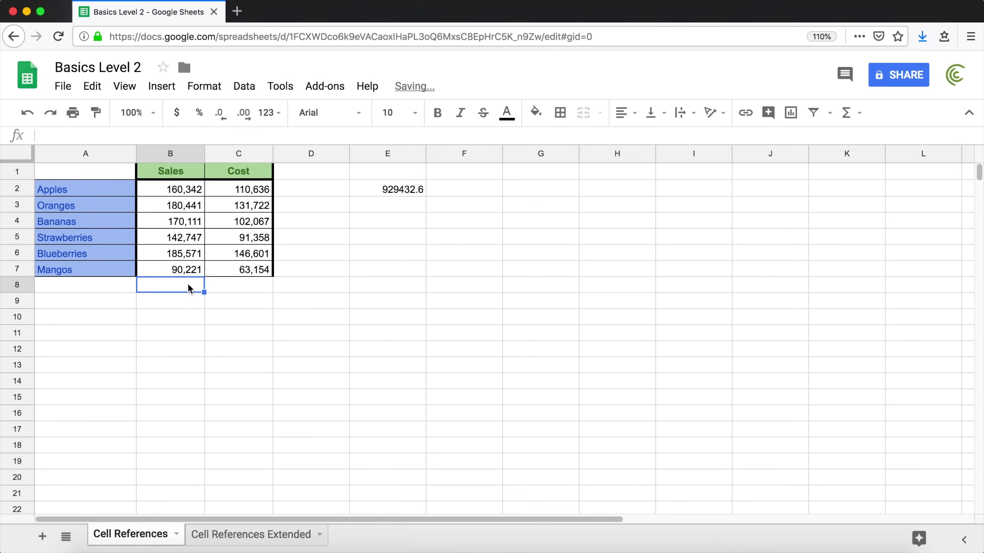
text(70000)
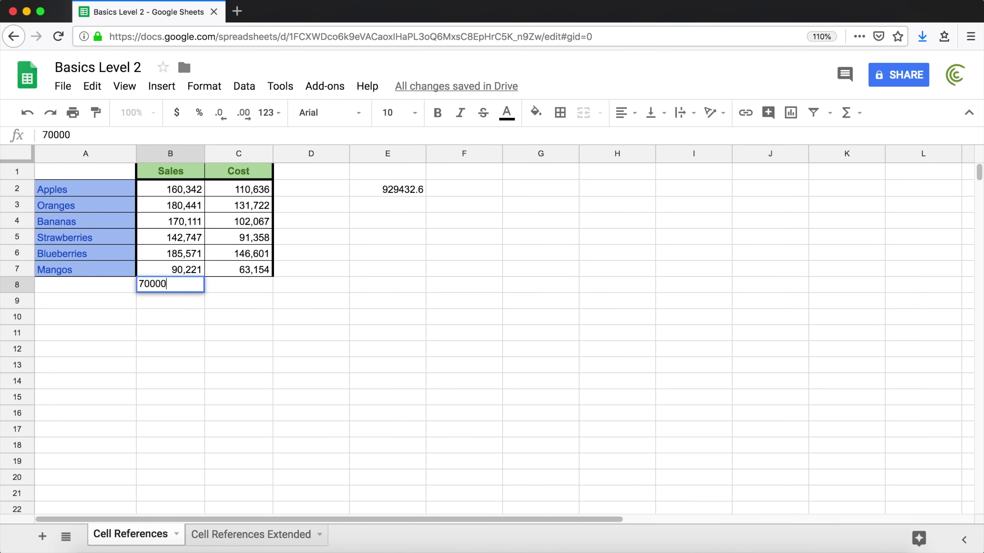
key(Return)
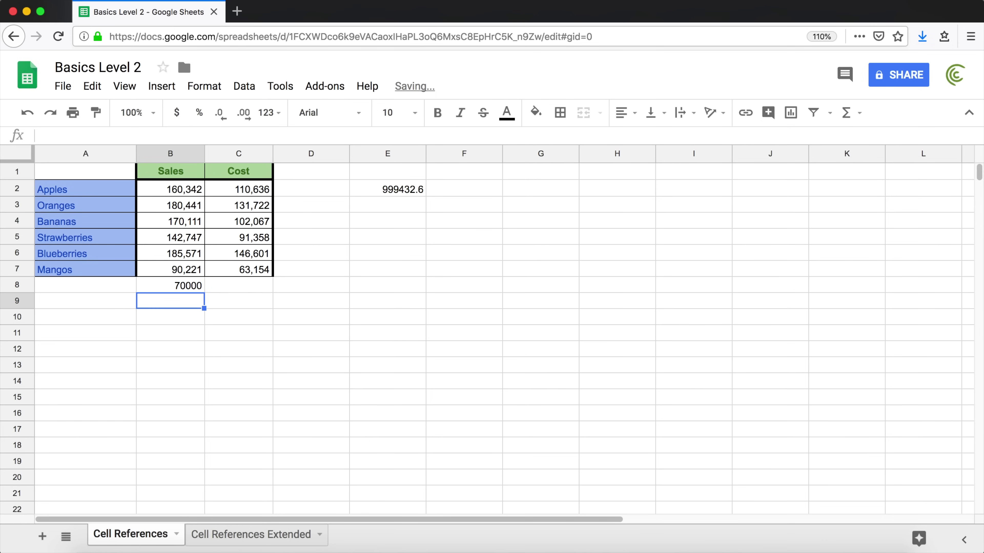
double_click(394, 191)
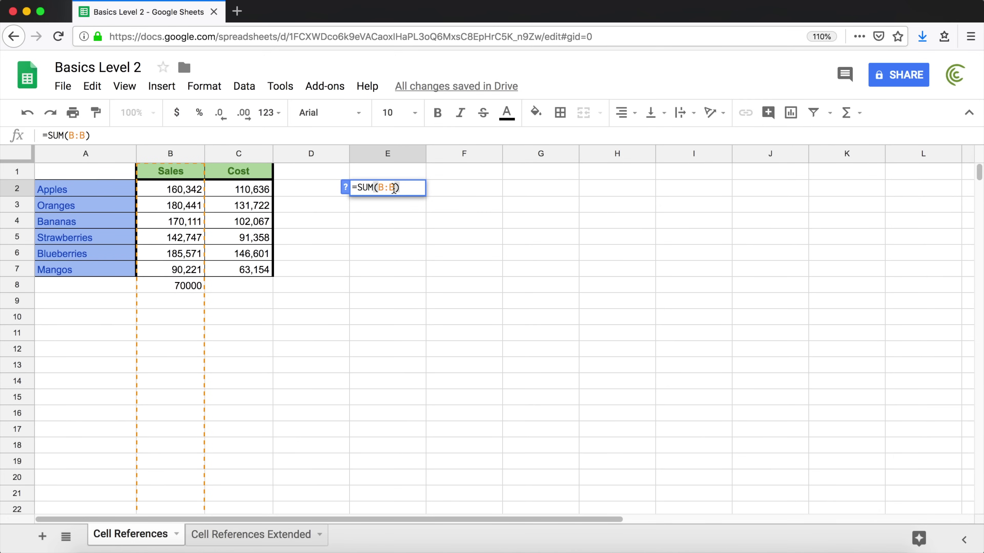
key(Return)
Step: Label the new row below Mangos as Pears in column A
click(119, 284)
text(Pea)
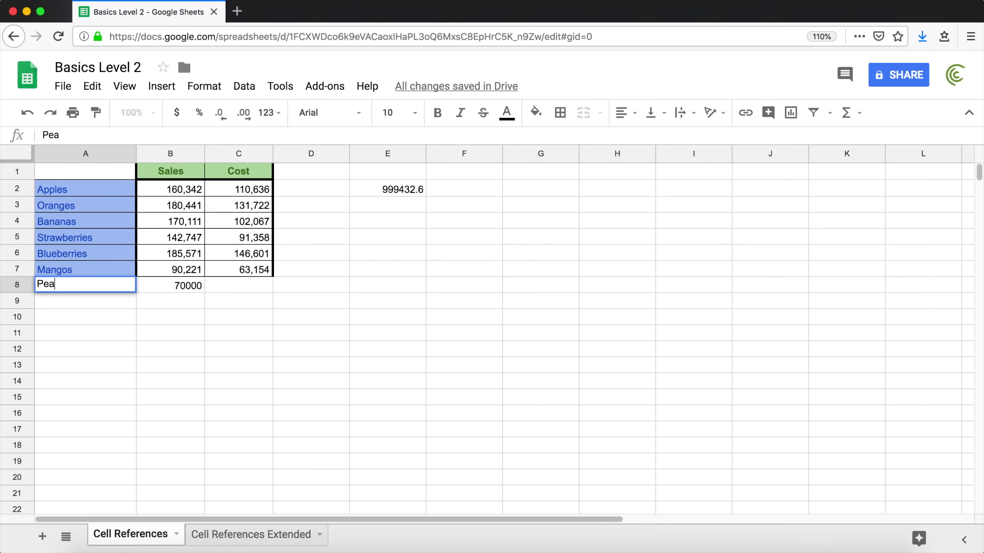
text(rs)
key(Return)
Step: Enter the header Products in A1 and give it the same formatting as the Sales header
click(121, 179)
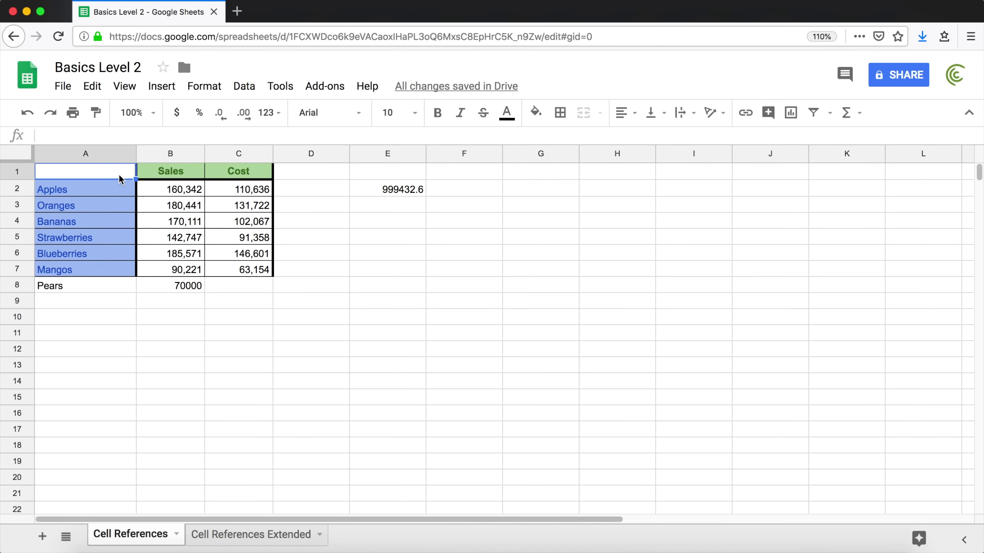
text(Products)
key(Return)
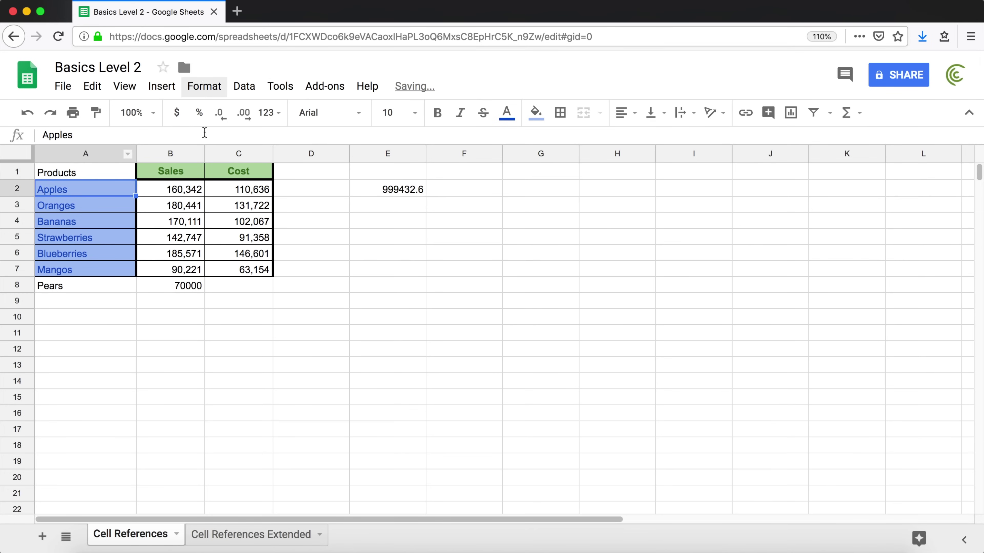
click(184, 166)
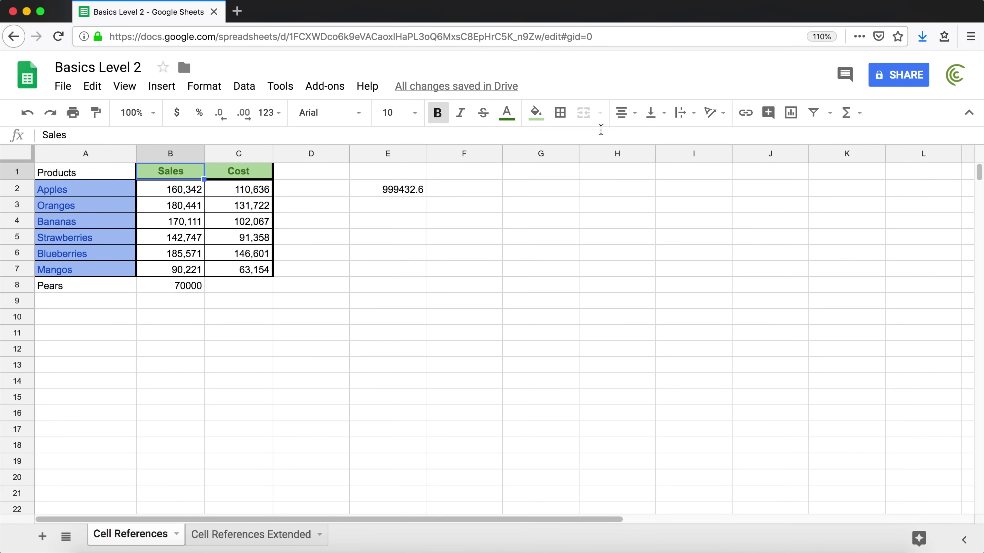
click(95, 112)
click(99, 178)
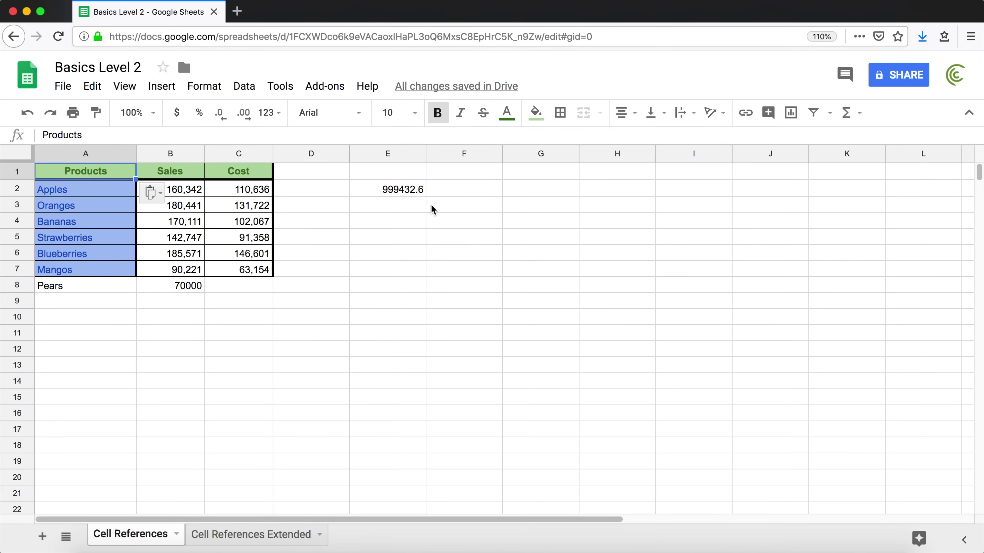
Step: Count the entries of the whole column A in E4 with =COUNTA(A:A)
click(401, 220)
text(=COU)
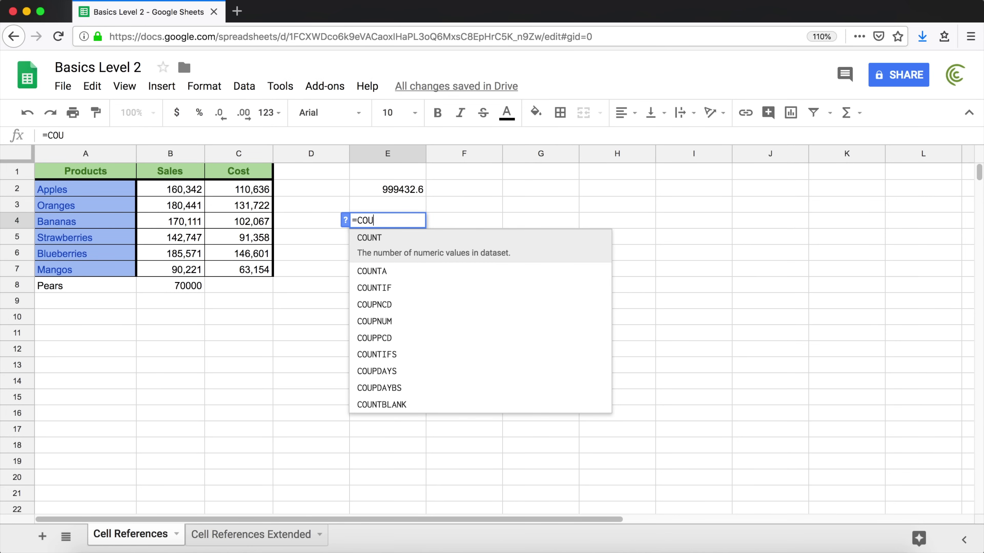
text(NTA()
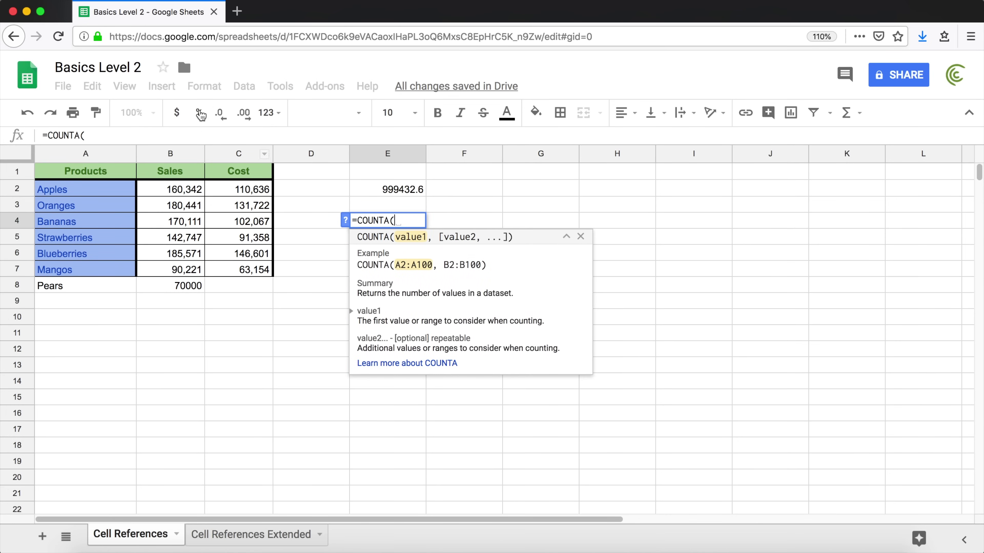
click(79, 155)
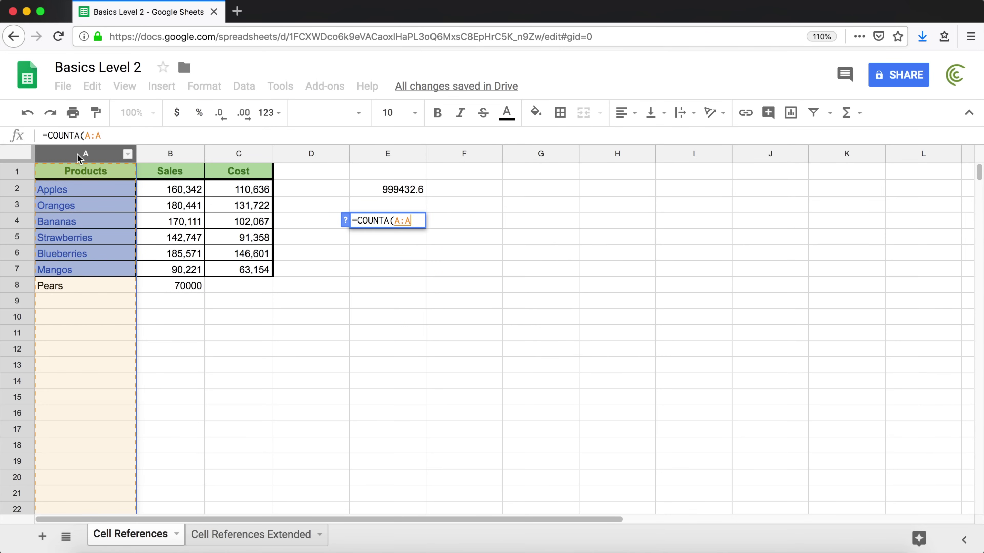
text())
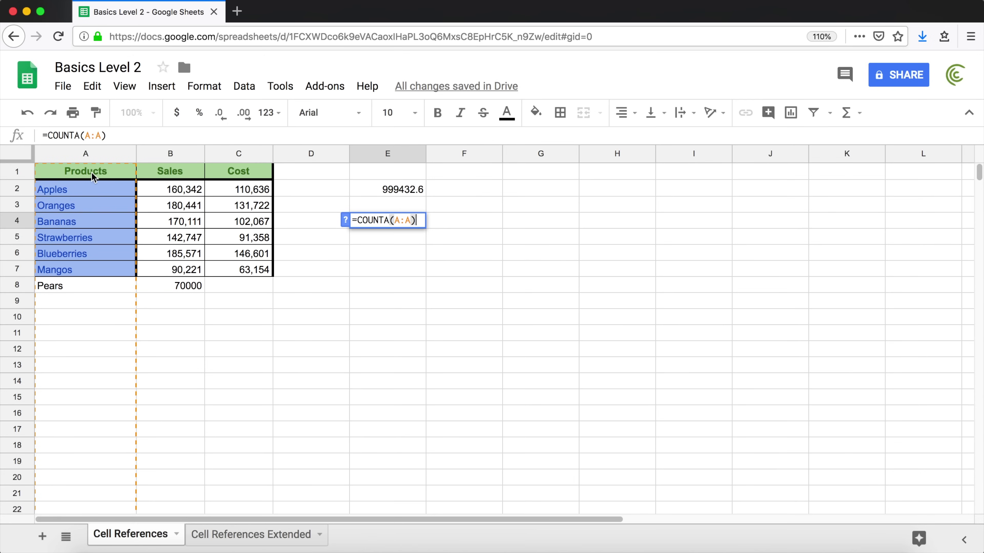
key(Return)
Step: Review E4's count against the column A entries from Apples down to Pears and the Products header
click(417, 222)
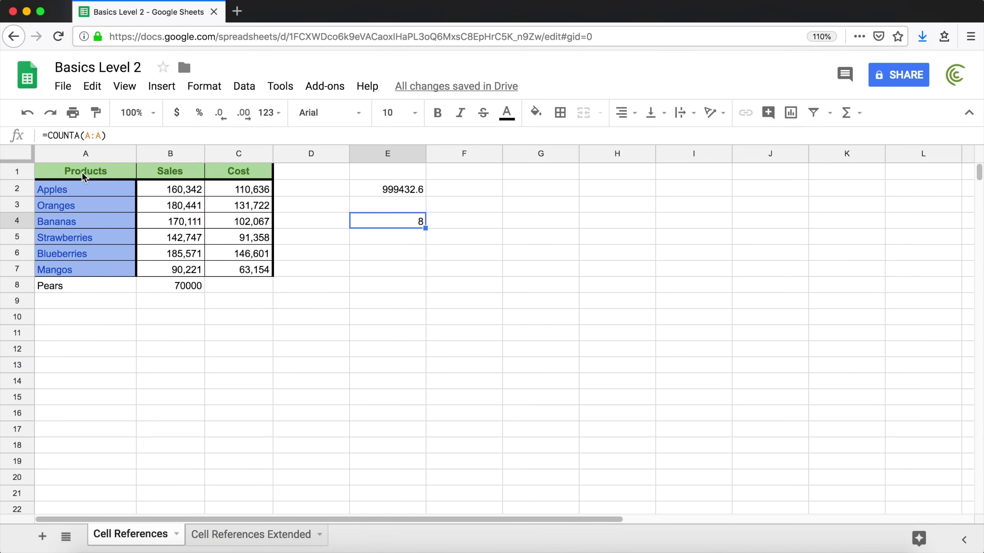
click(79, 192)
key(Down)
key(Down)
key(Down)
key(Down)
key(Down)
key(Down)
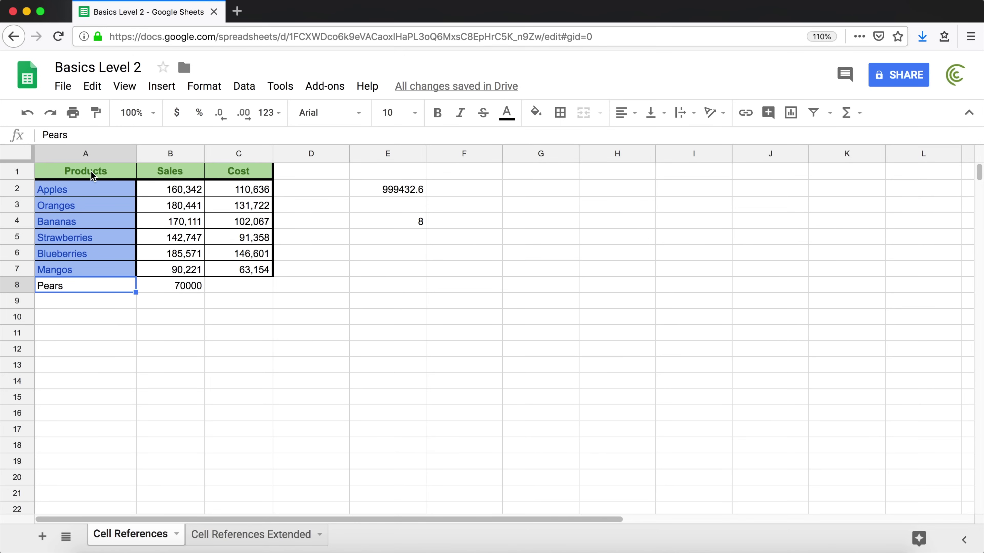
click(81, 175)
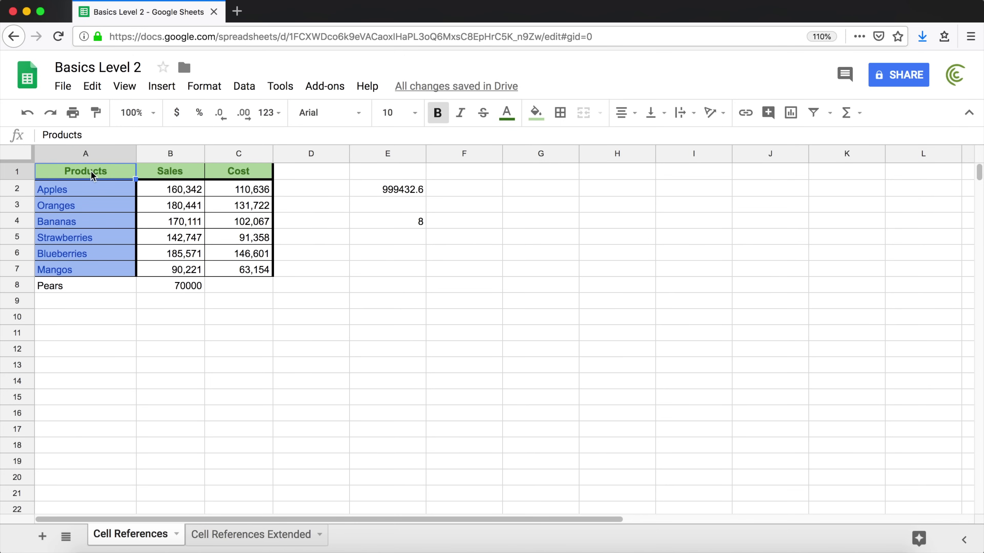
Step: Make E4's count start below the header by changing its formula to =COUNTA(A2:A)
double_click(401, 219)
click(398, 221)
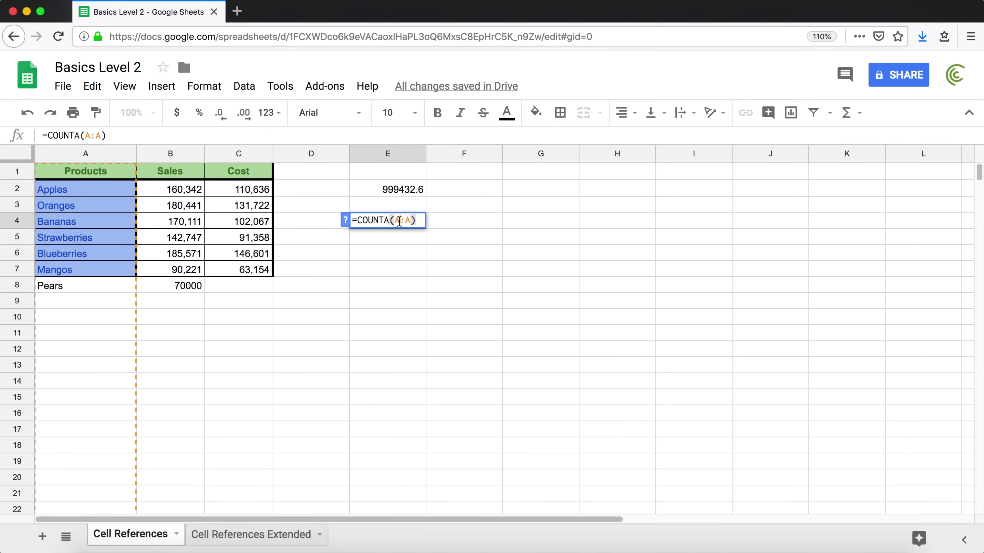
text(2)
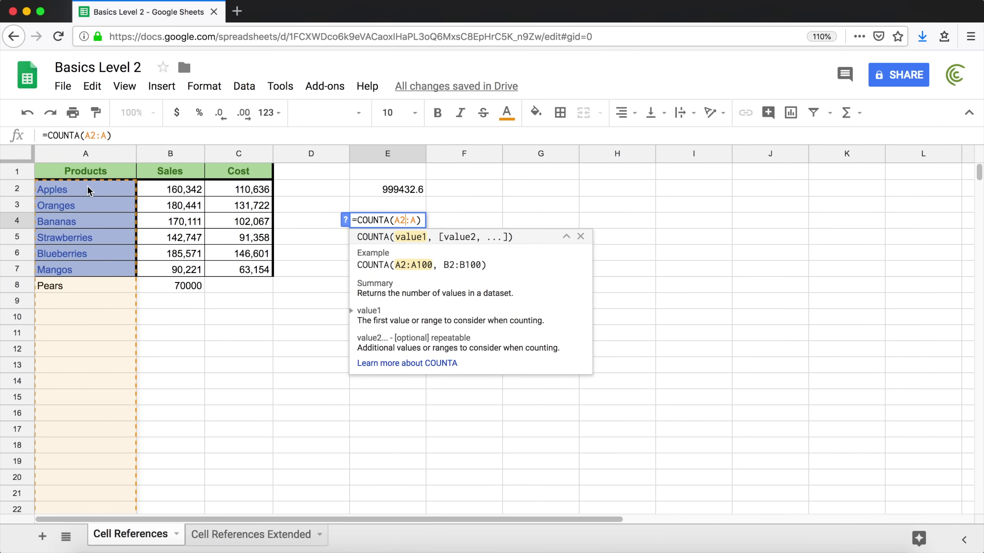
click(416, 220)
key(Return)
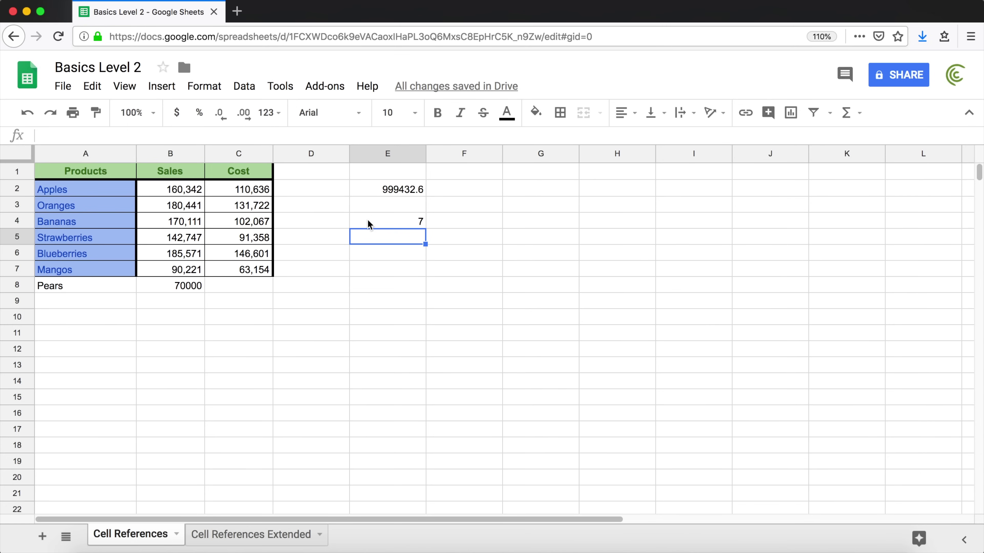
Step: Start E2's sum below the header by changing its formula to =SUM(B2:B)
double_click(372, 192)
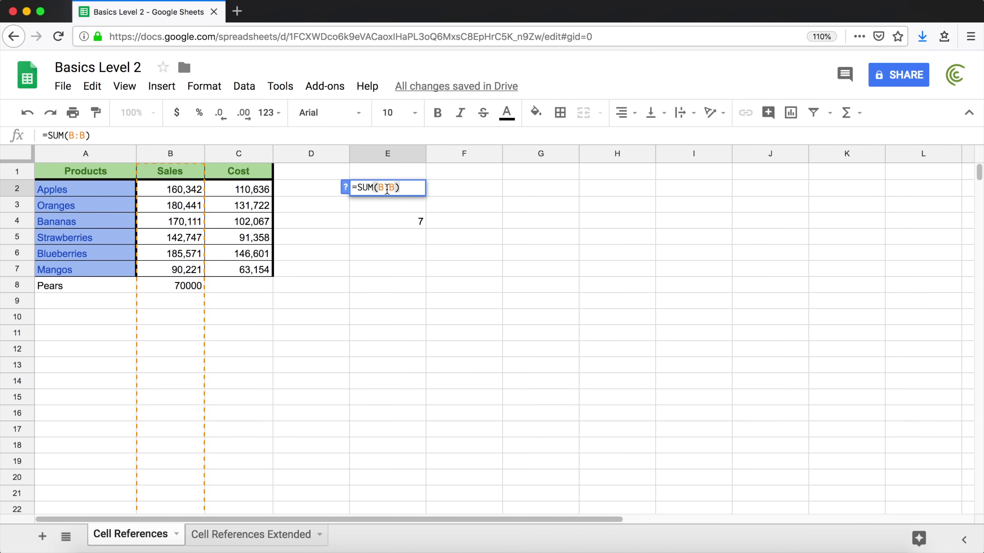
text(2)
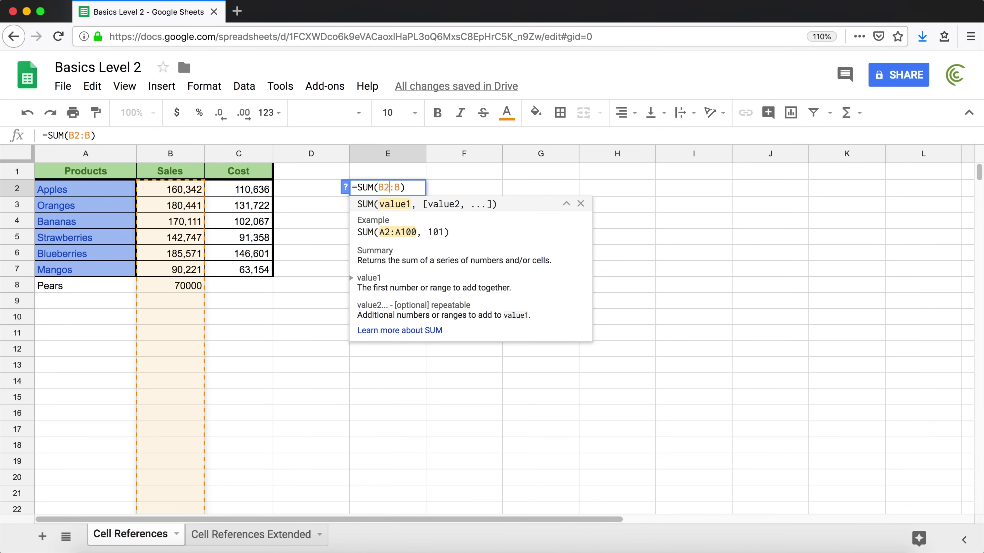
key(Return)
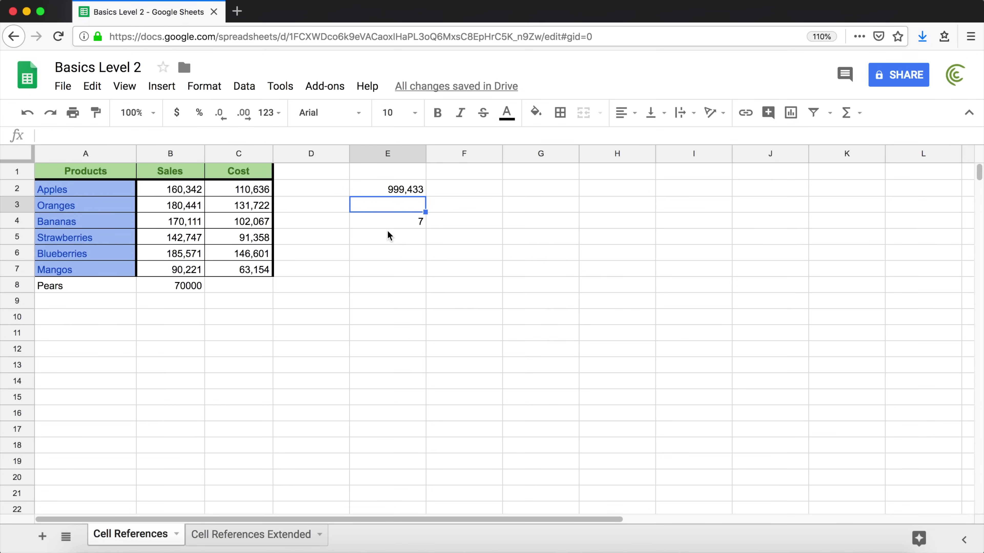
Step: Open the Cell References Extended sheet and examine the 2016 Sales column and the Total row
click(226, 540)
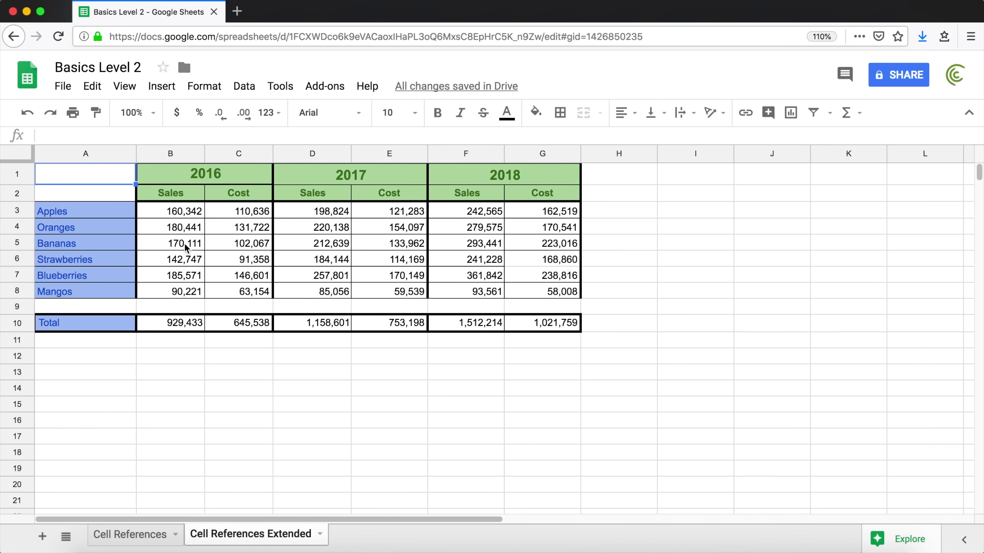
drag(180, 198, 183, 295)
drag(97, 324, 541, 333)
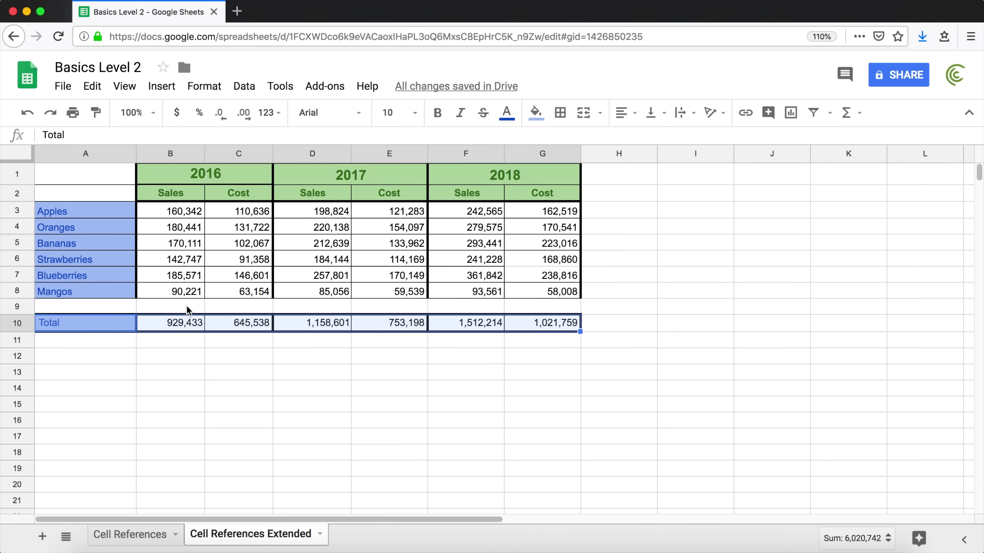
Step: Try the open-ended formula =SUM(B3:B) in the 2016 Sales total in B10, and undo the change
double_click(178, 324)
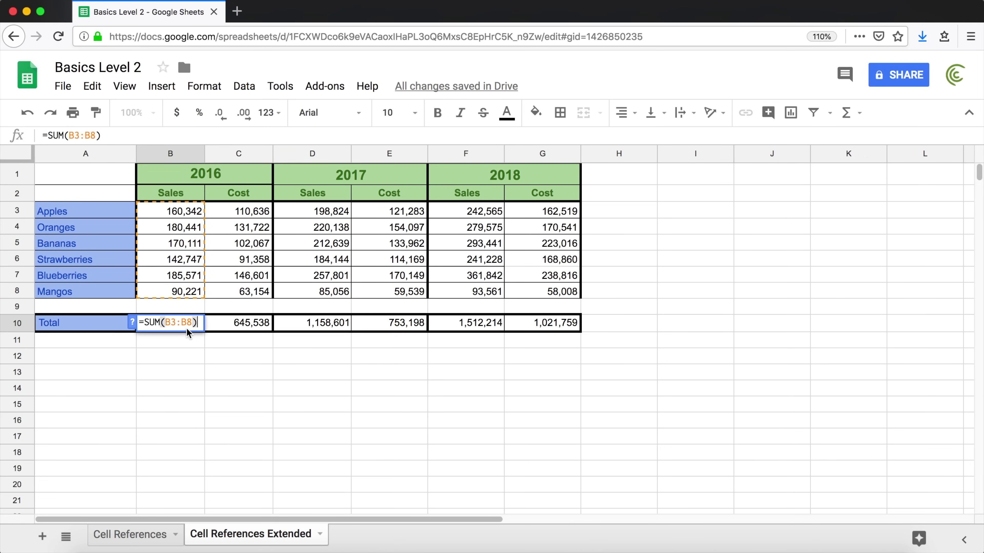
click(192, 323)
key(BackSpace)
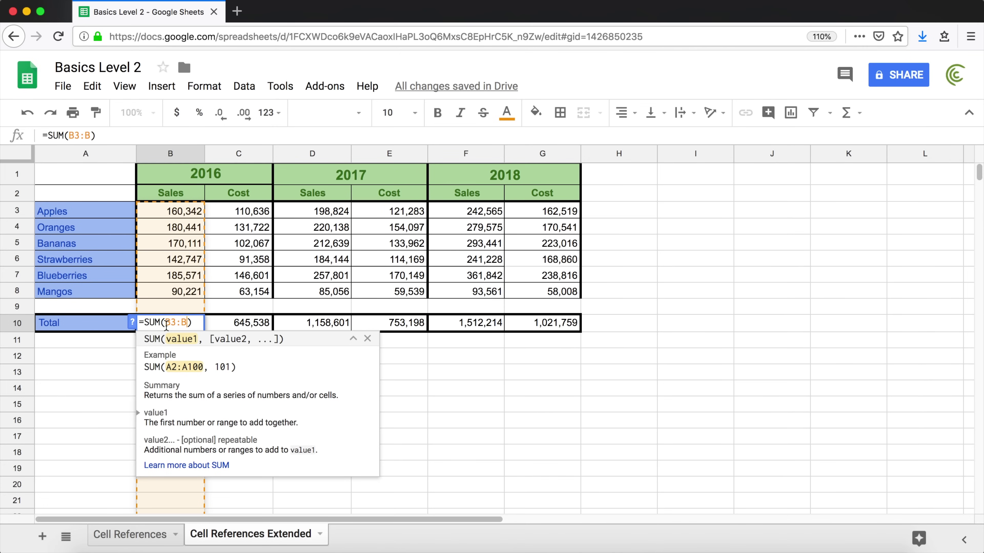
key(Return)
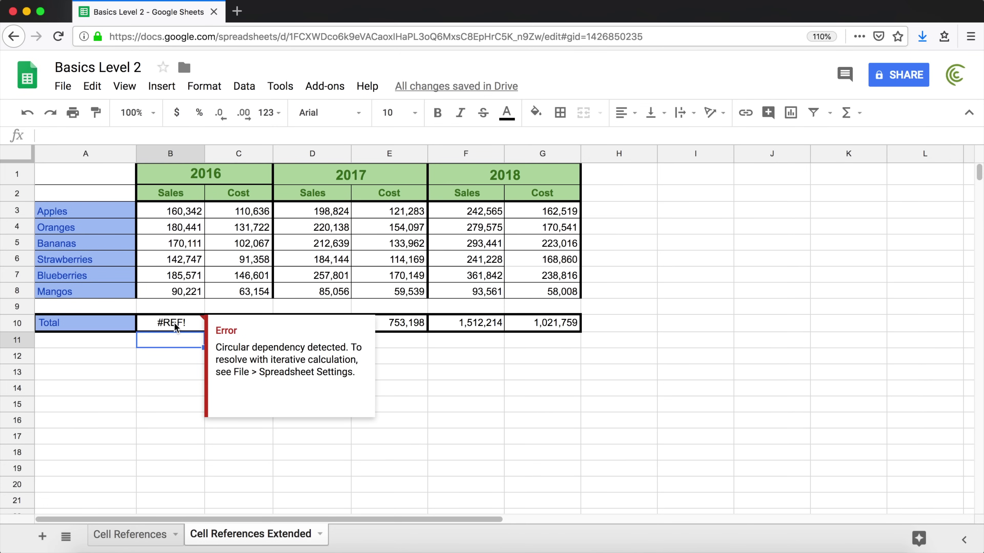
key(super+z)
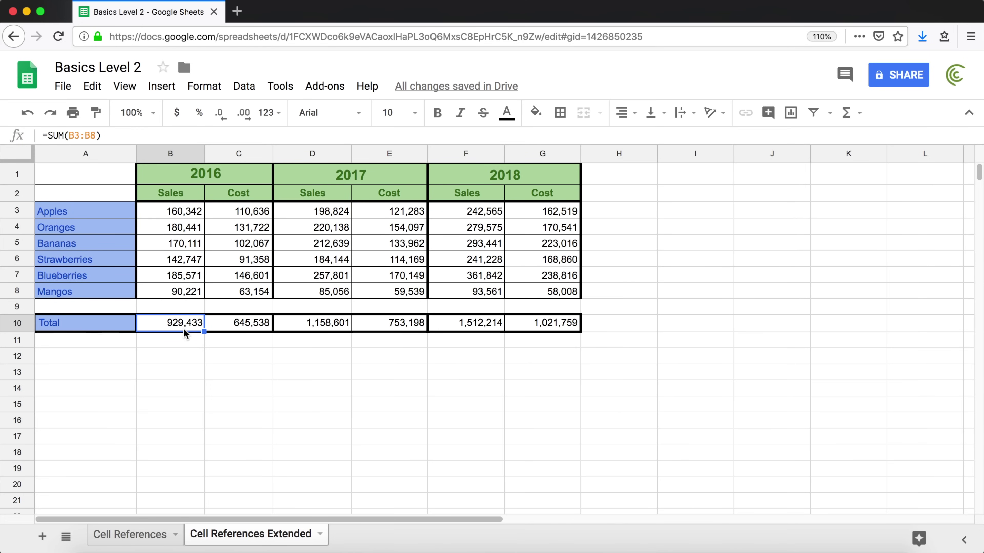
Step: Insert four rows above the 2016–2018 table and clear the formatting of the new rows
drag(14, 171, 11, 231)
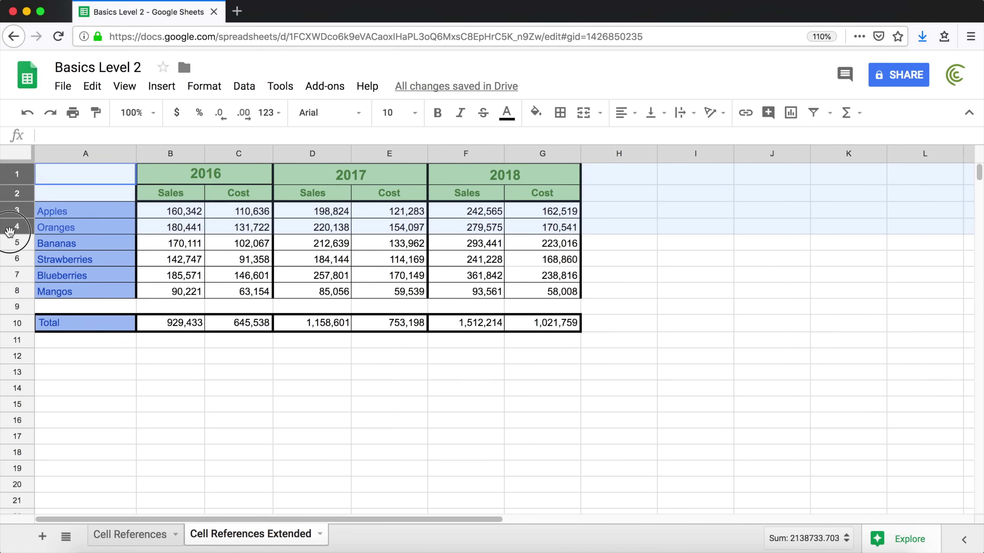
right_click(14, 179)
click(99, 293)
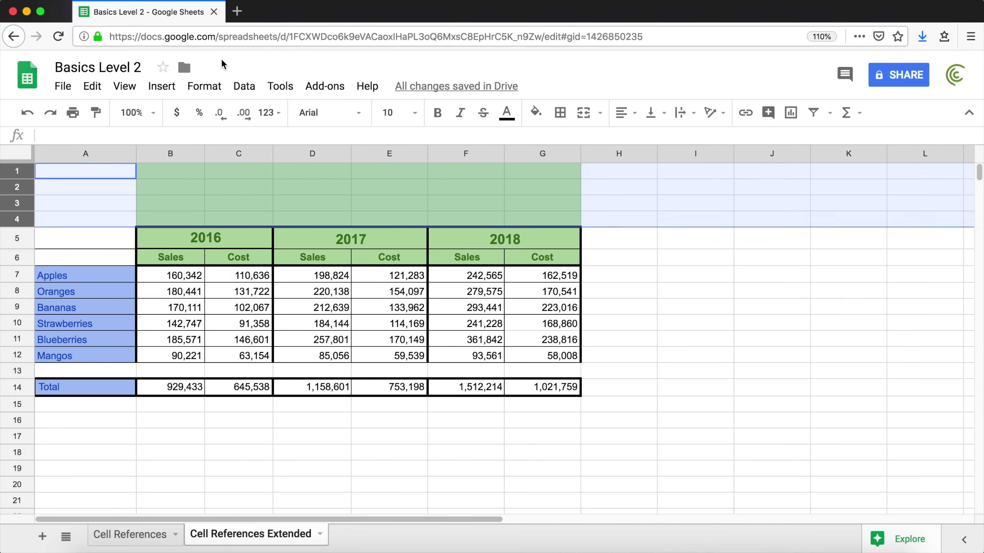
click(217, 87)
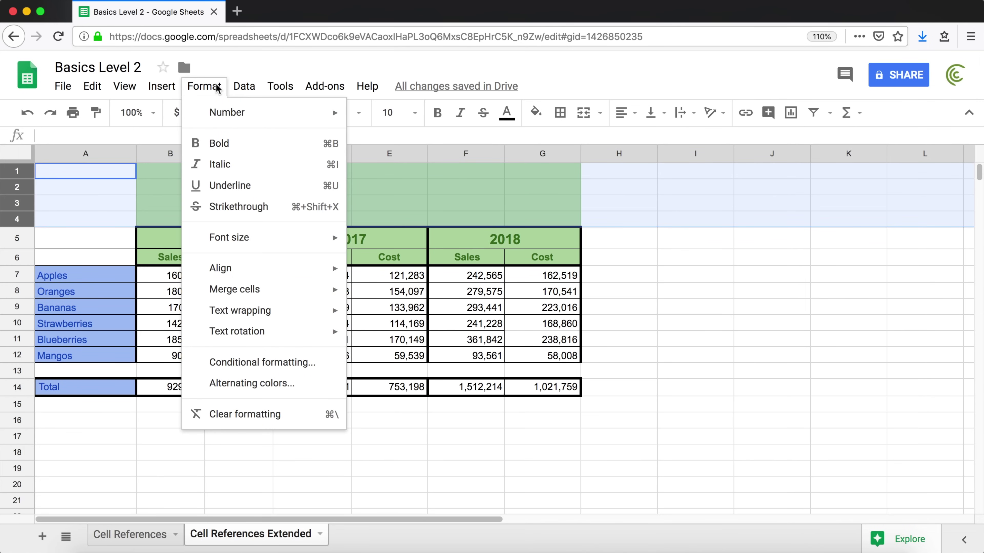
click(239, 418)
Step: Move the Total row from row 14 to row 2 above the table and check its 2016 Sales formula
drag(97, 390, 530, 387)
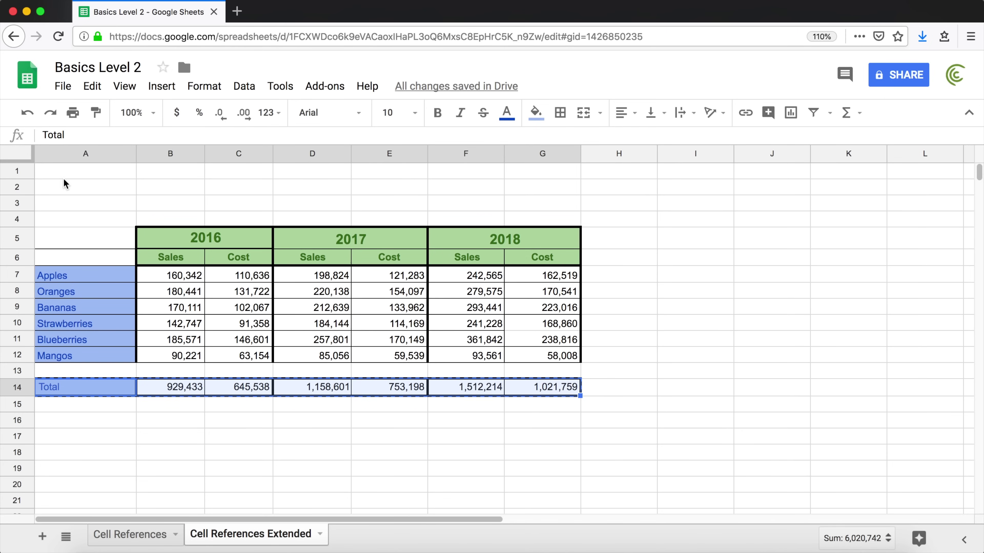
click(67, 189)
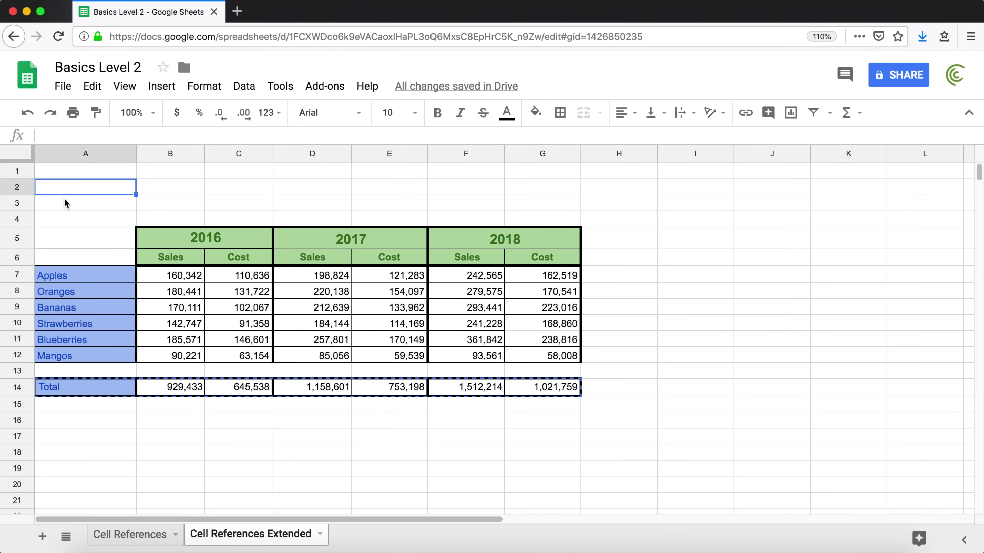
key(super+v)
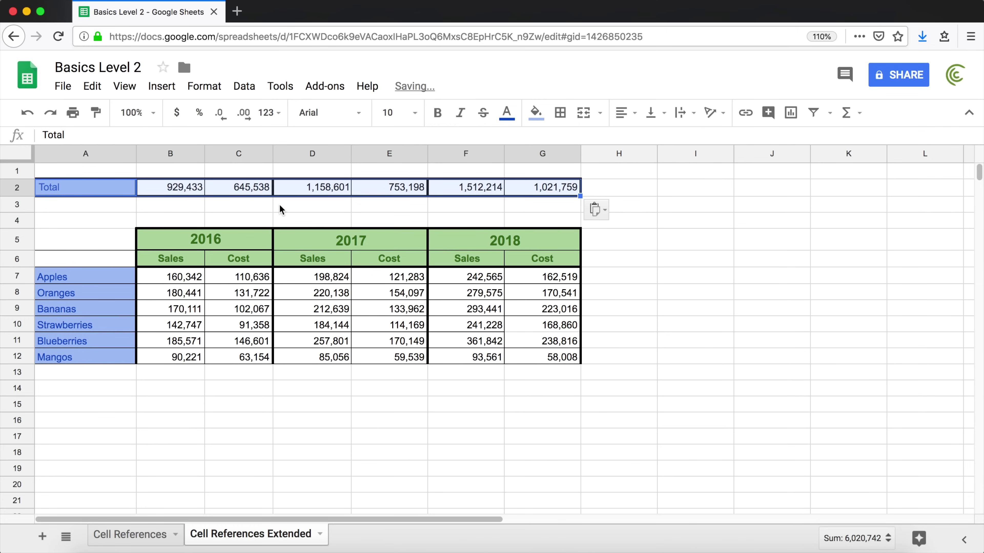
click(280, 206)
click(174, 190)
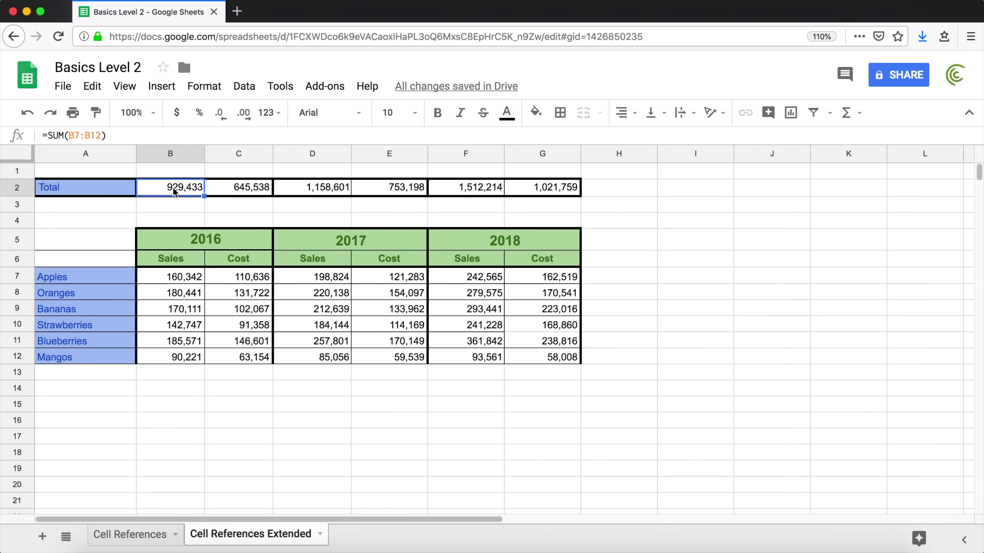
Step: Change the 2016 Sales total in B2 to the open-ended formula =SUM(B7:B)
double_click(172, 187)
click(199, 188)
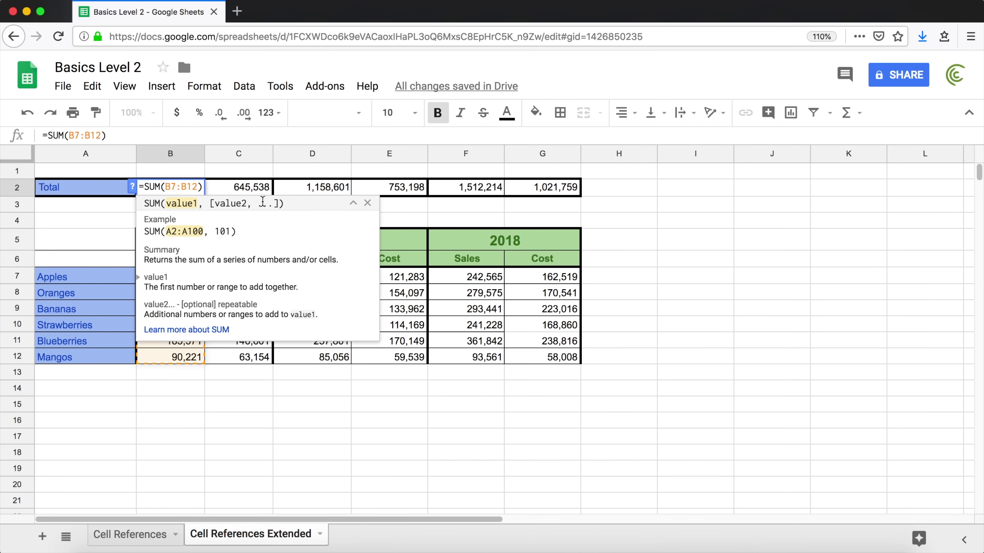
key(BackSpace)
key(BackSpace)
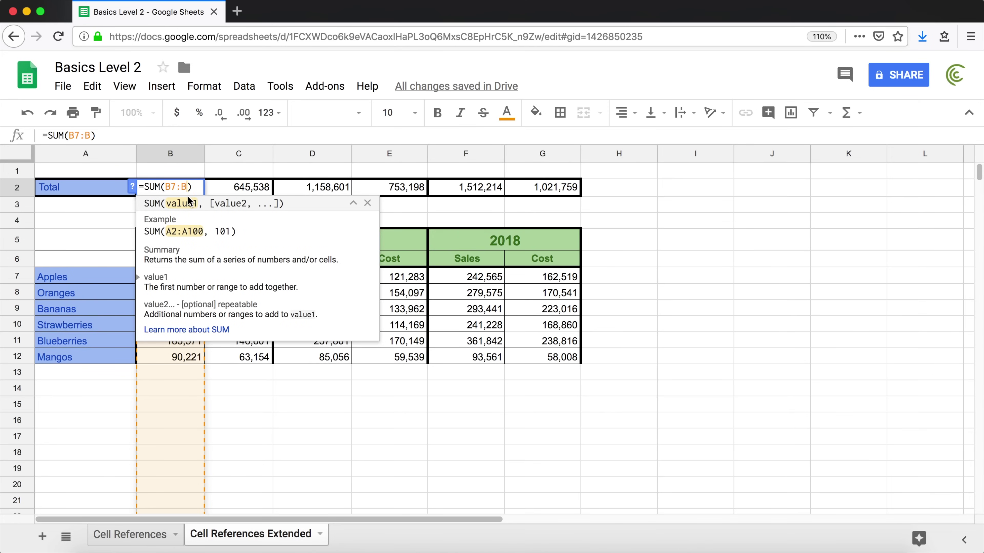
click(184, 188)
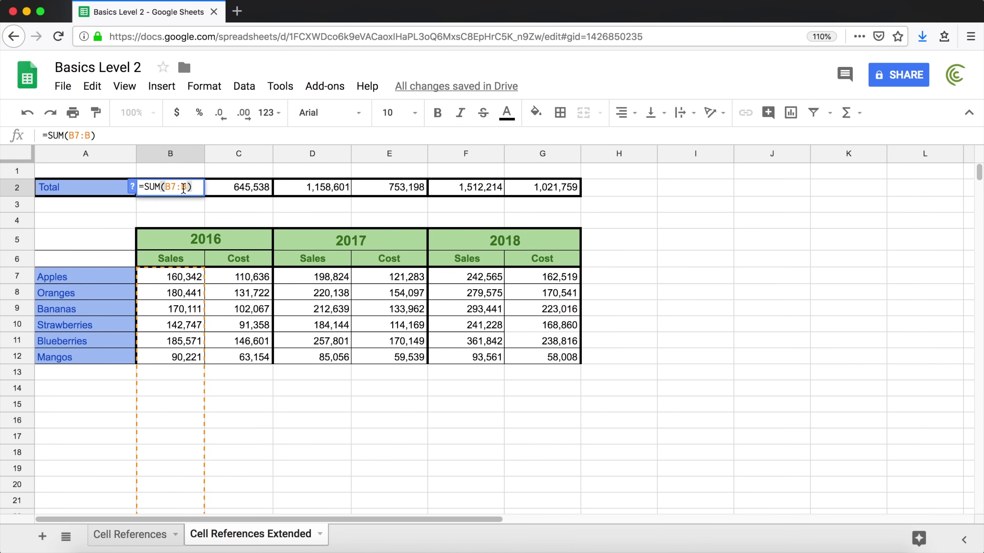
key(Return)
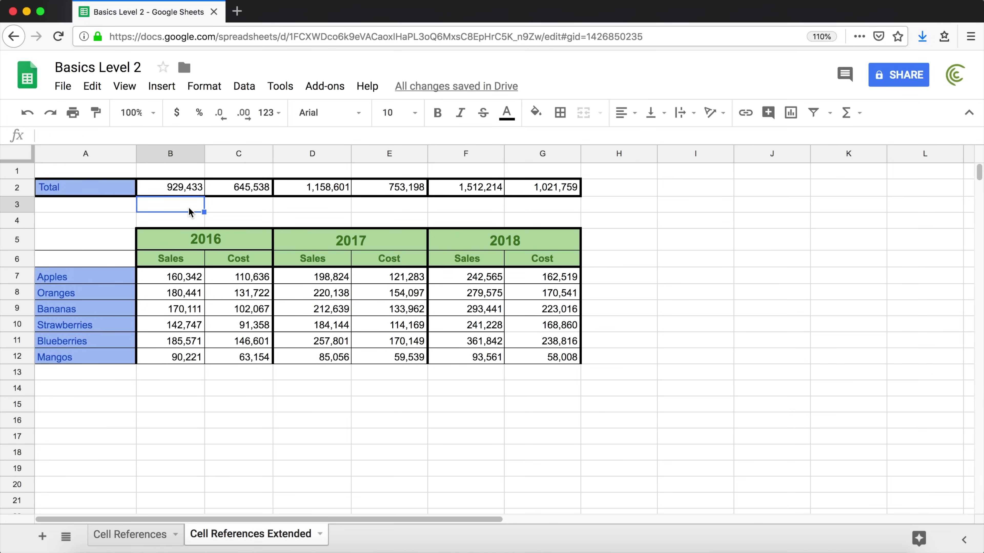
click(161, 371)
click(176, 409)
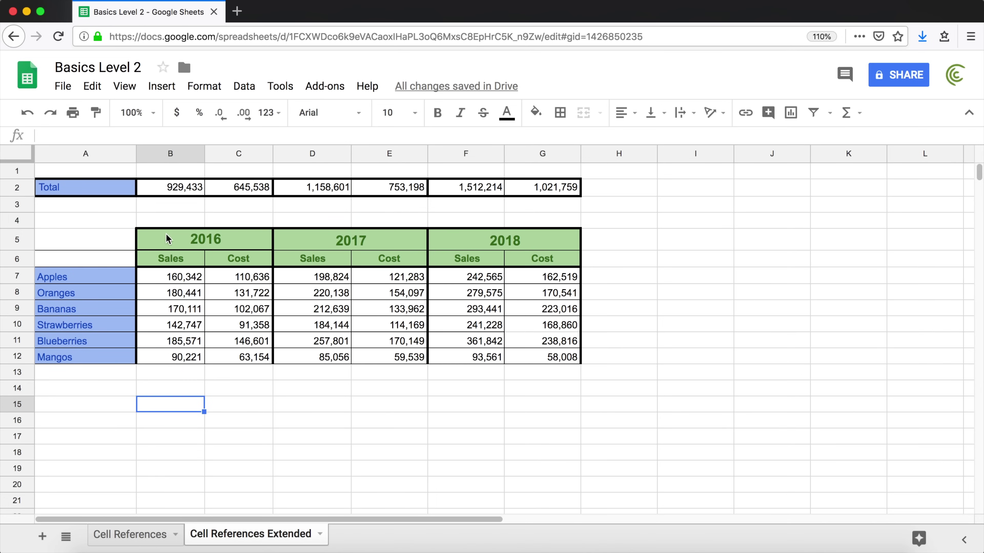
Step: Try filling the B2 formula across the Total row through G2, and undo the fill
click(172, 188)
double_click(172, 188)
key(Escape)
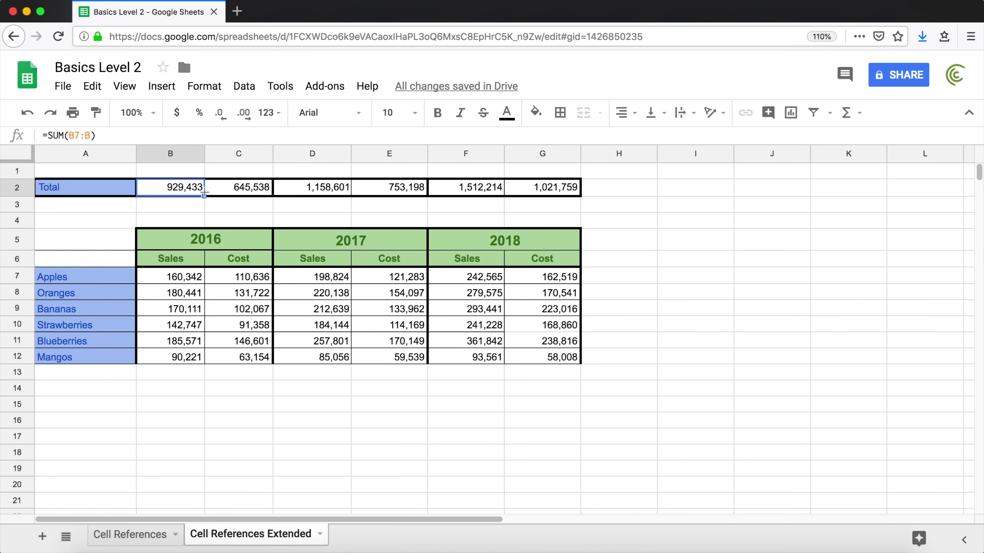
drag(204, 196, 578, 191)
click(619, 184)
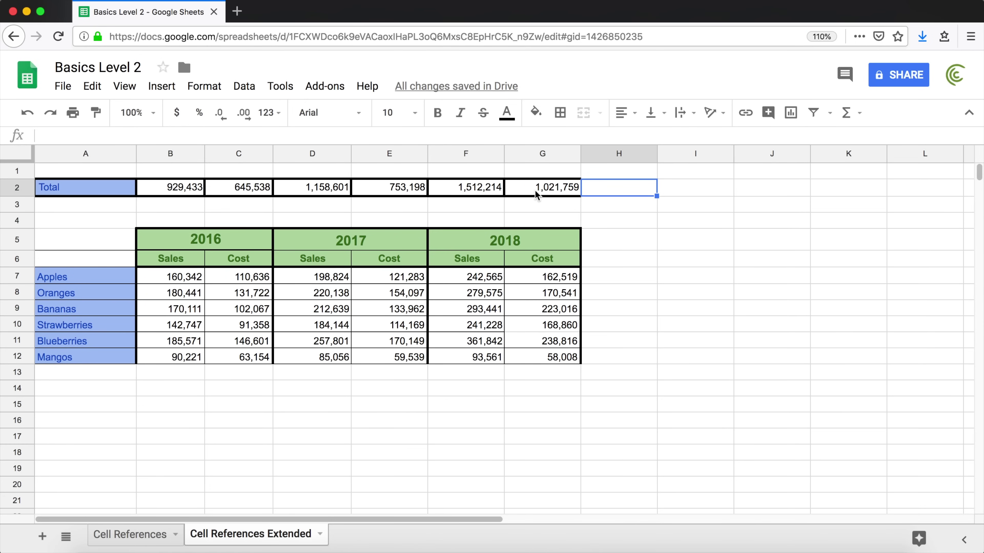
key(super+z)
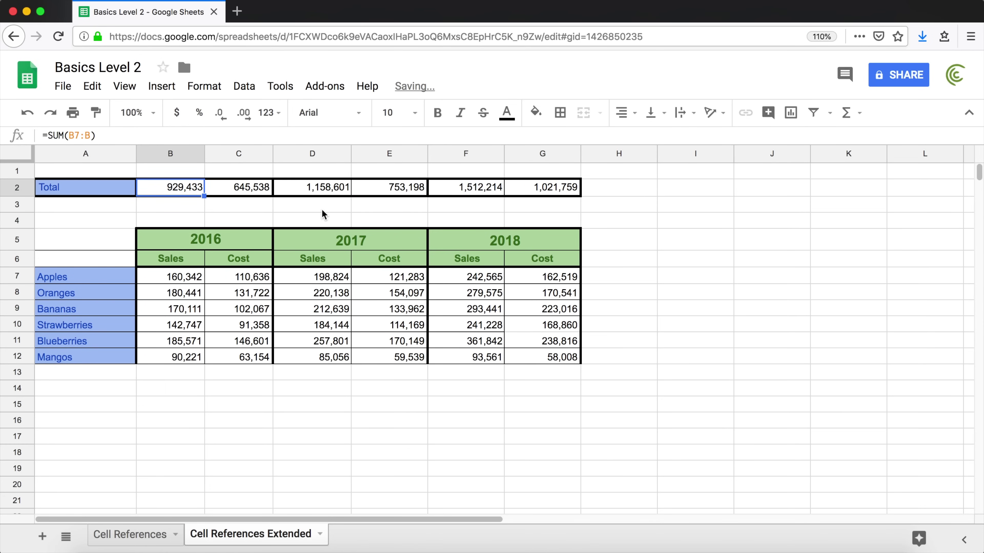
click(321, 207)
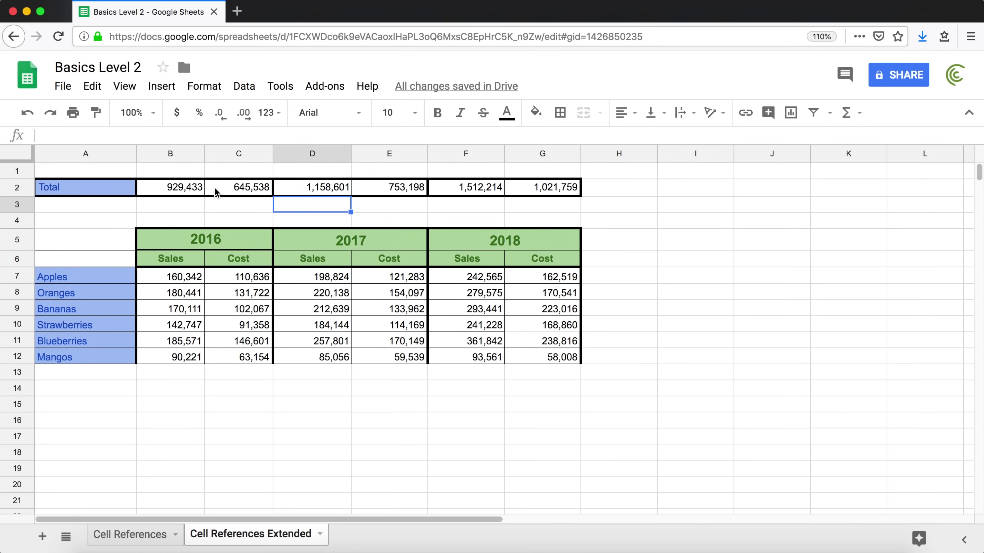
Step: Copy the B2 total and paste only its formula into C2:G2, checking the result in G2
click(183, 187)
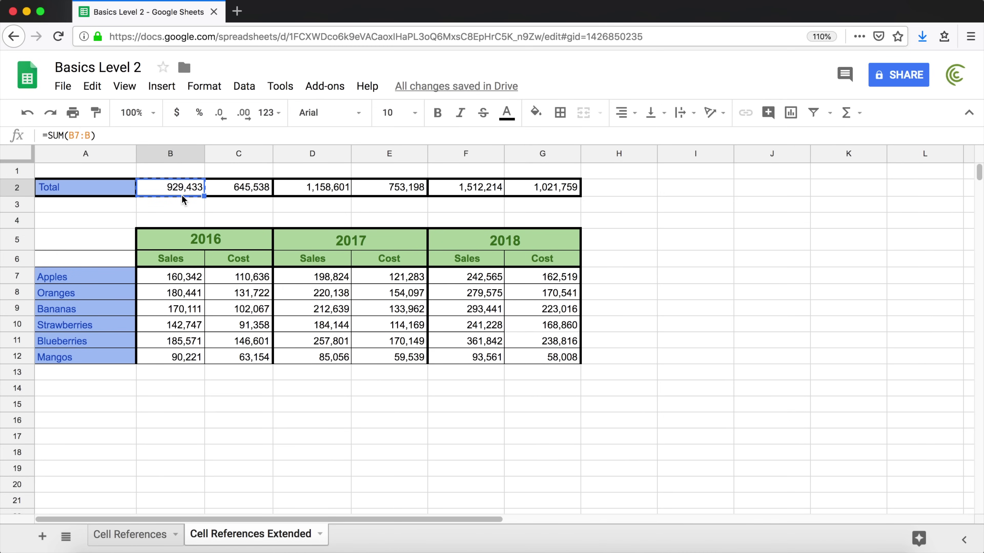
drag(227, 189, 512, 194)
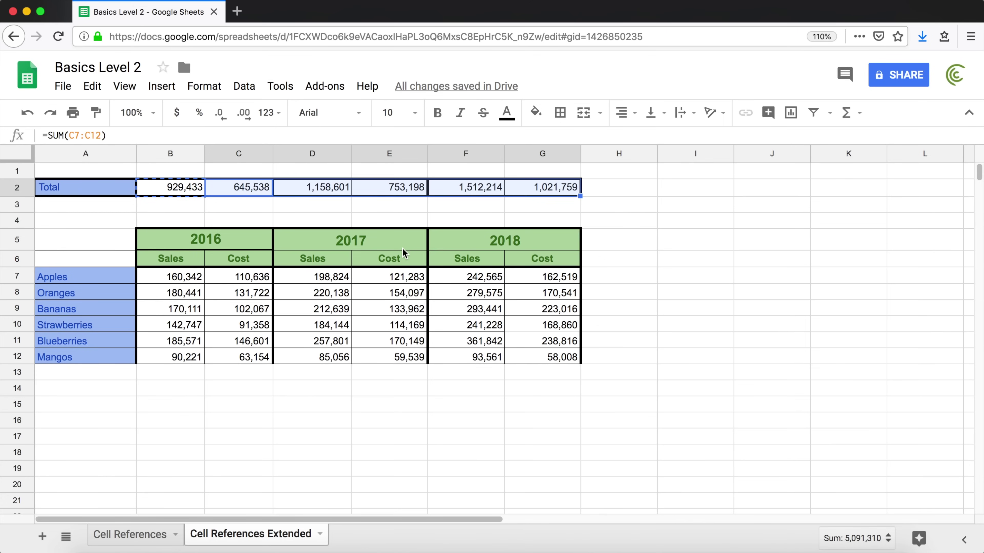
right_click(247, 190)
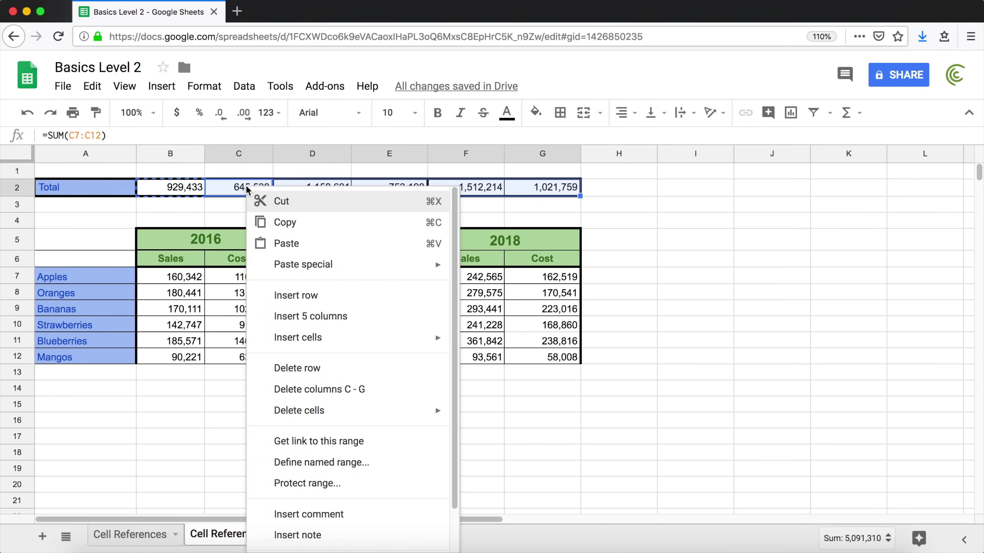
mouse_move(350, 267)
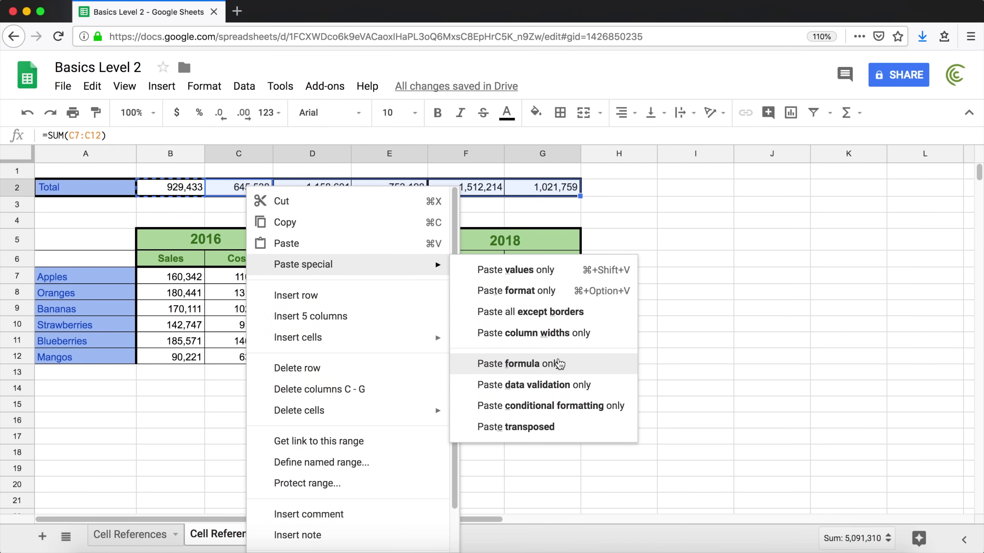
click(559, 364)
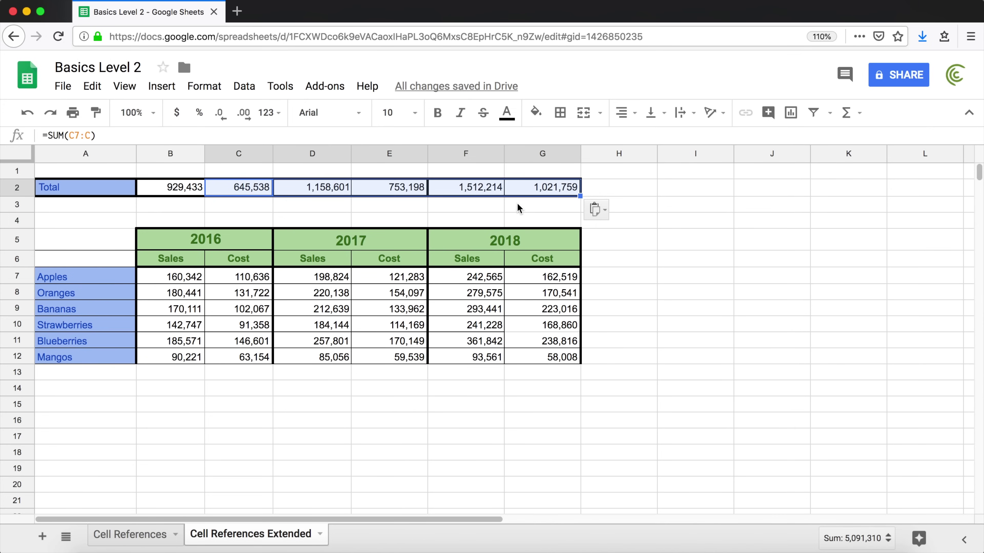
click(517, 193)
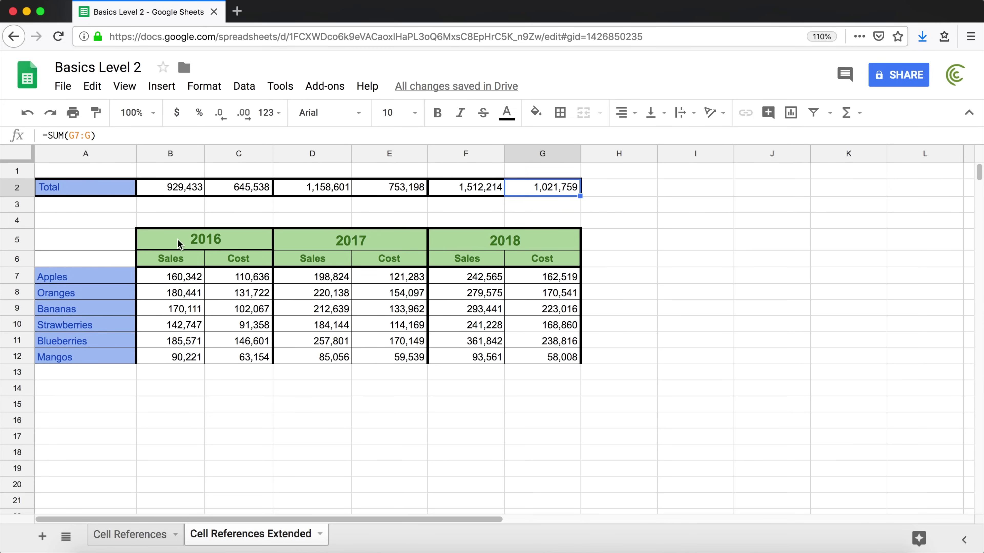
Step: Insert two rows at the top of the sheet, above row 1
drag(167, 242, 529, 262)
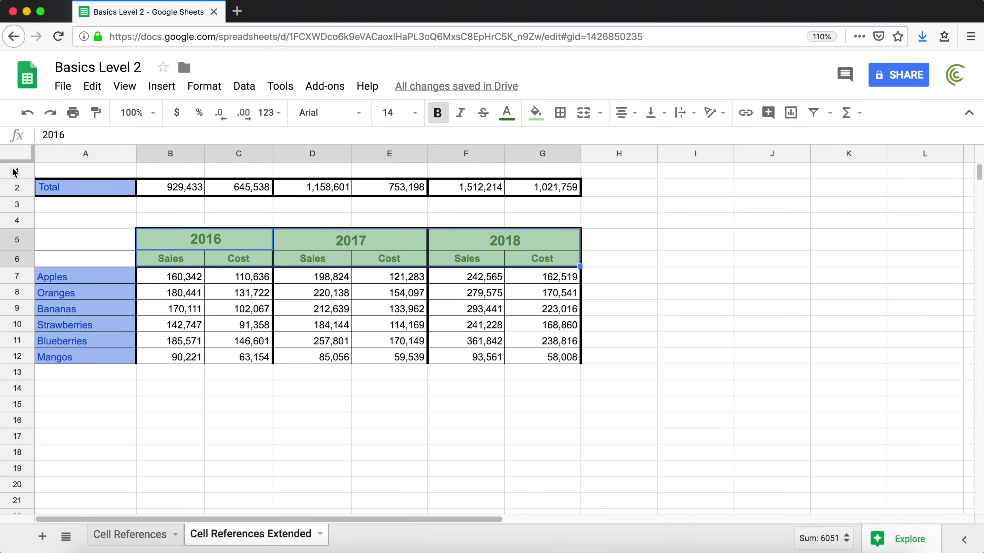
click(73, 237)
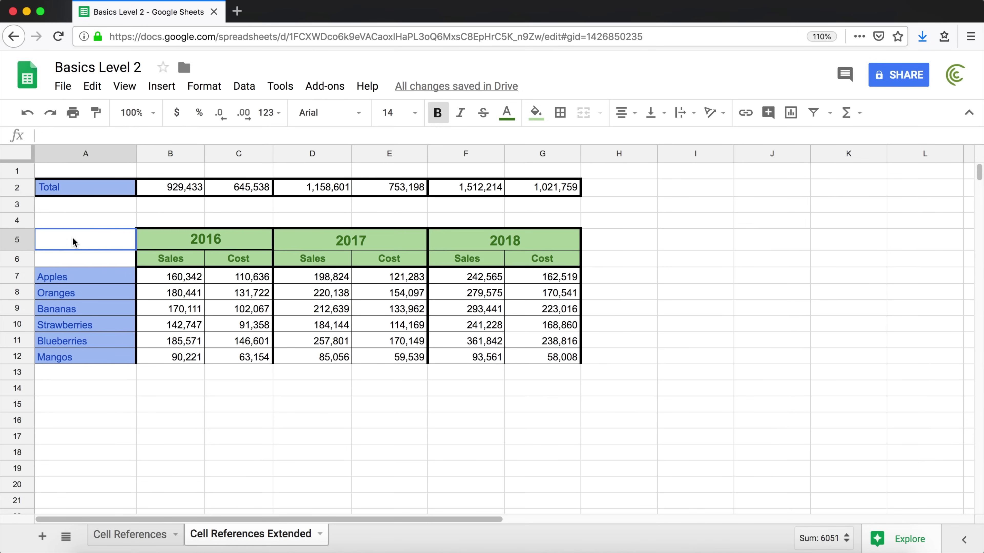
click(24, 173)
shift+click(23, 182)
right_click(23, 182)
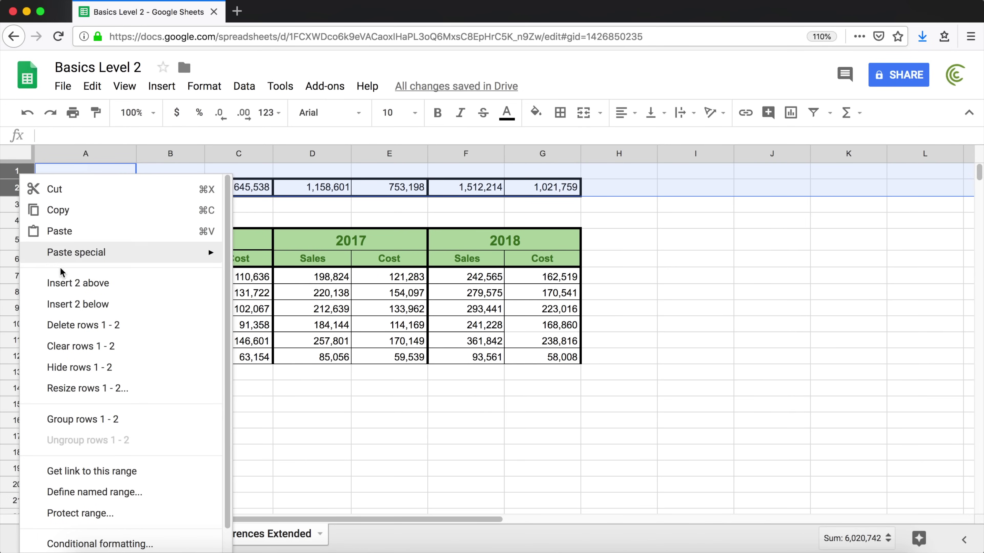
click(87, 287)
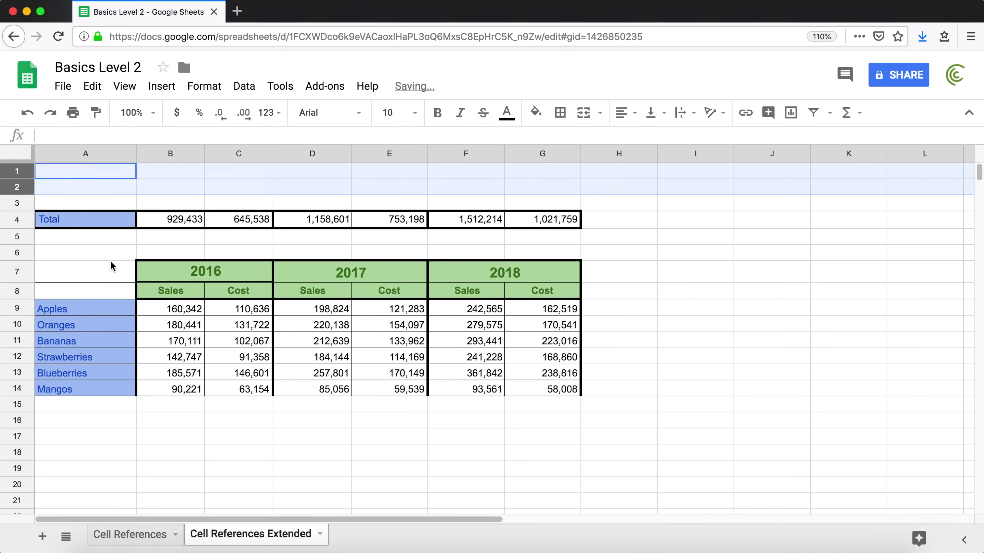
Step: Copy the year and Sales/Cost headers from B7:G8 to B2, directly above the Total row
click(232, 224)
click(193, 177)
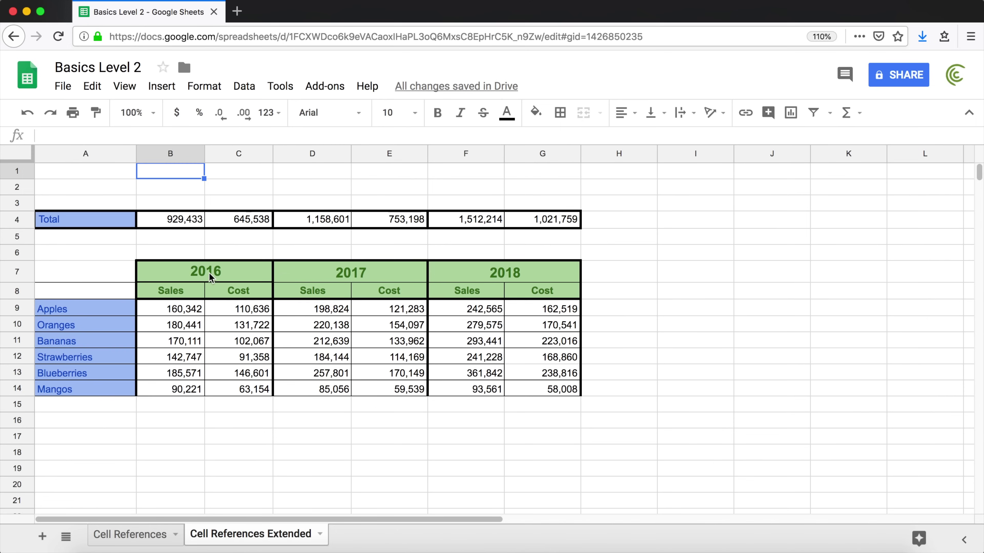
drag(190, 270, 478, 291)
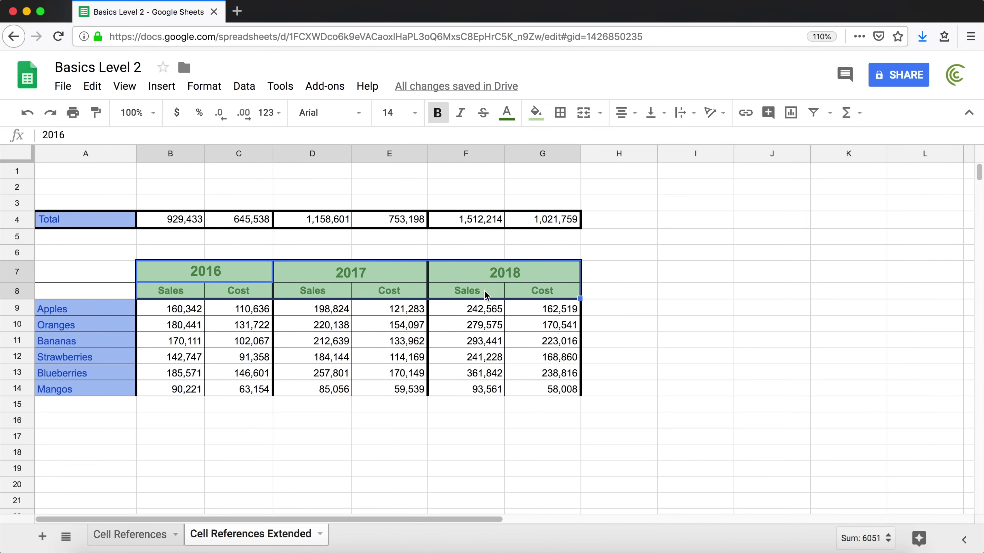
key(cmd+c)
click(178, 181)
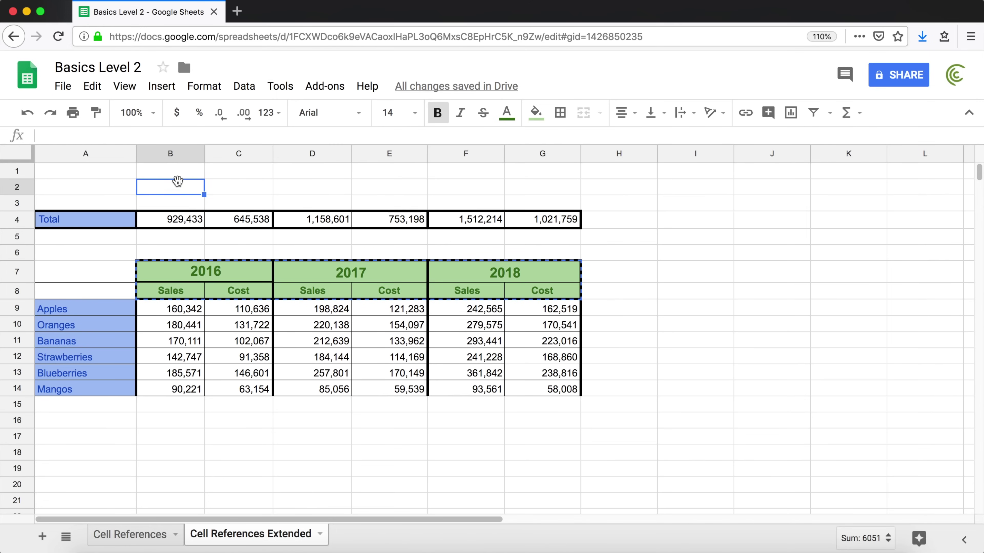
key(cmd+v)
click(84, 182)
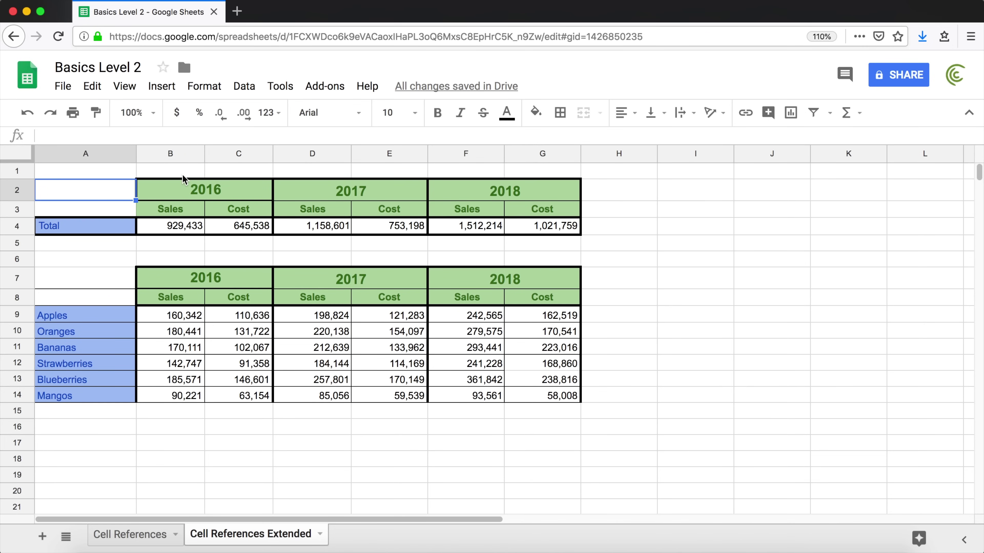
Step: Insert two columns to the left of the 2016 columns B and C
click(133, 227)
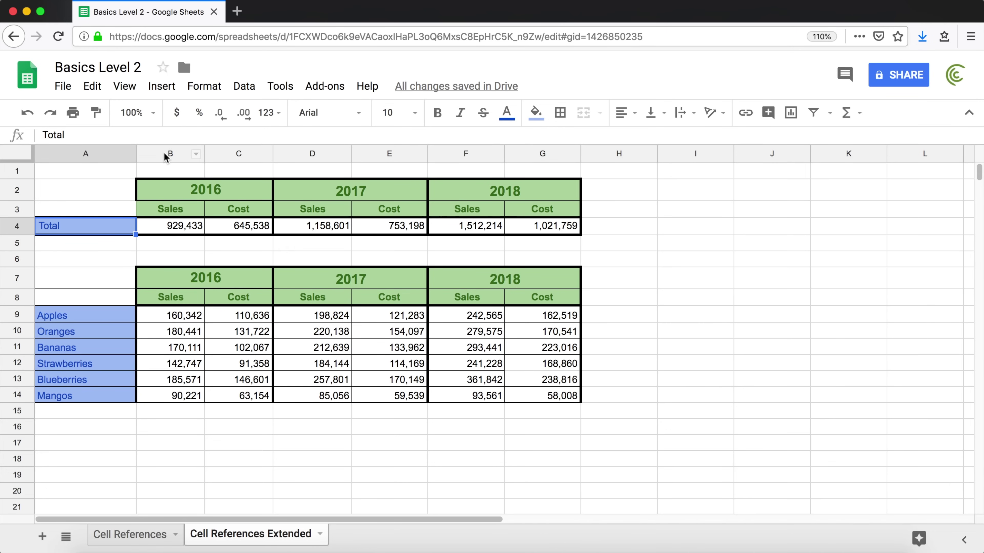
drag(167, 153, 235, 154)
right_click(235, 155)
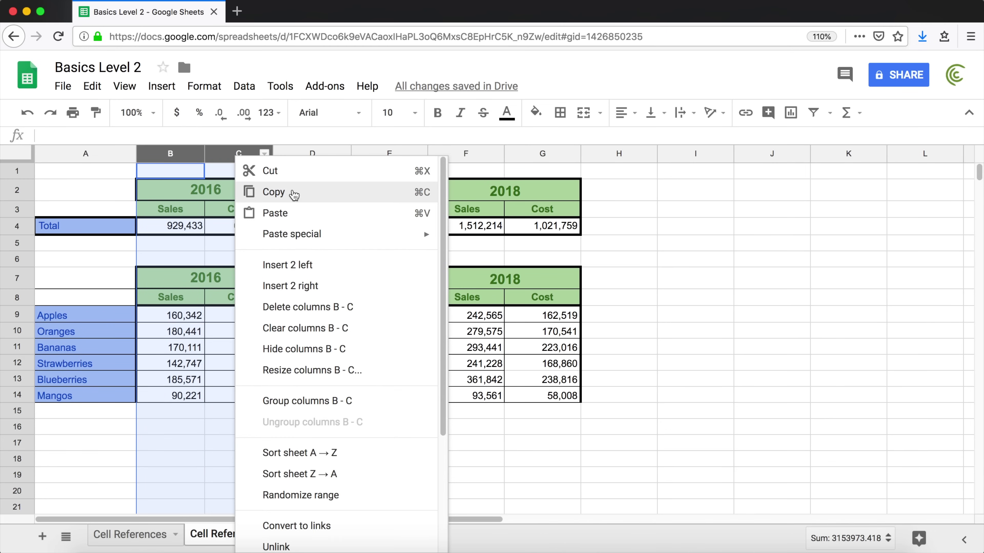
click(301, 268)
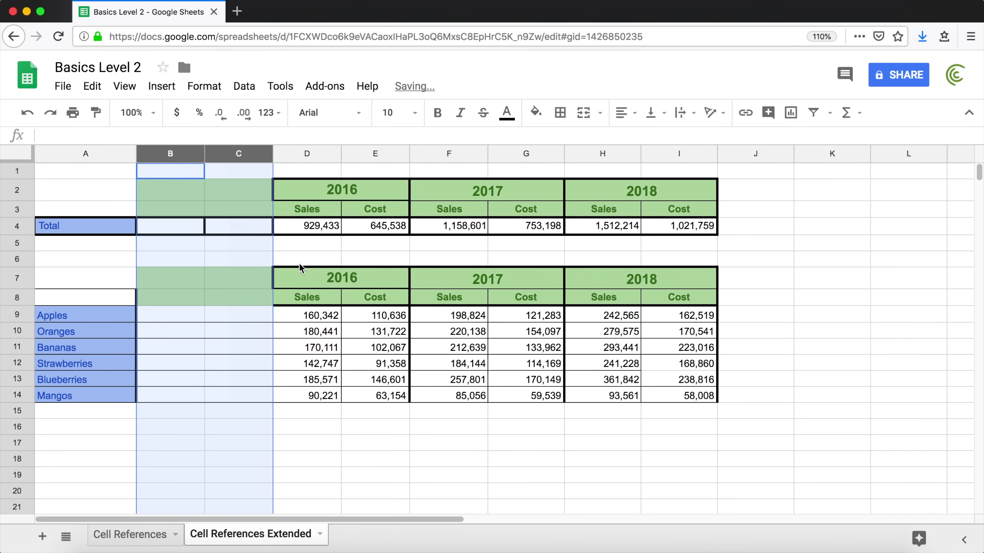
Step: Copy the formatting of the 2017 block F2:G14 onto the new columns, starting at B2
click(303, 190)
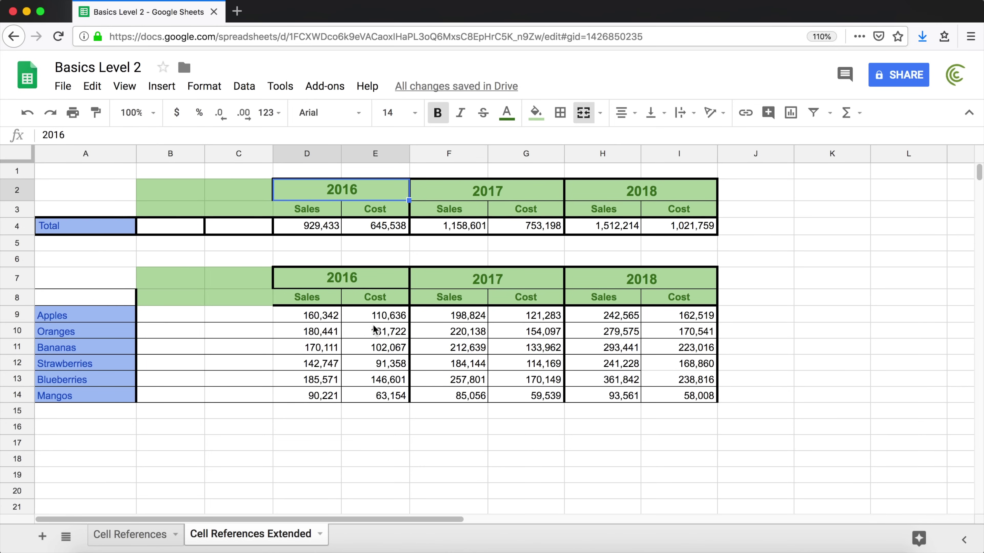
drag(426, 192, 519, 402)
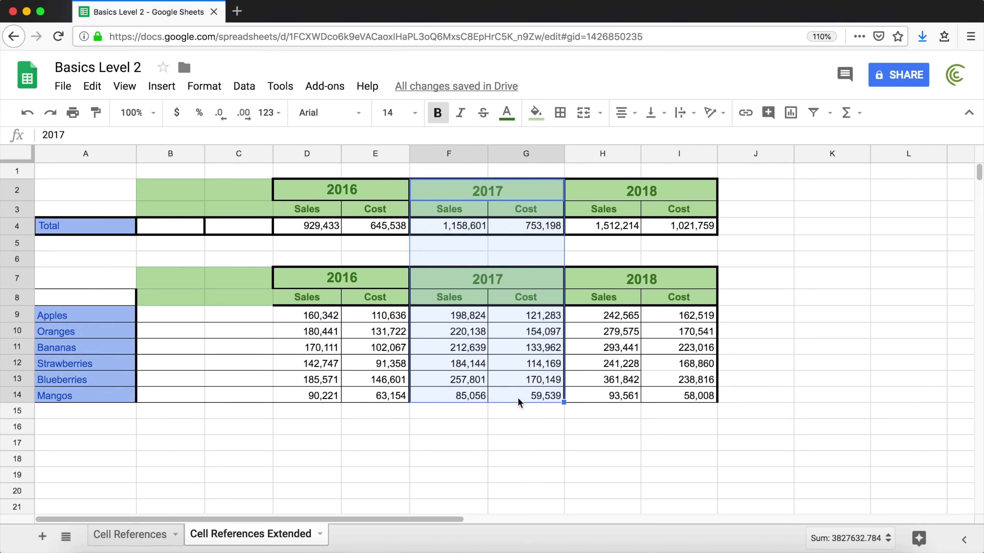
click(95, 112)
click(151, 190)
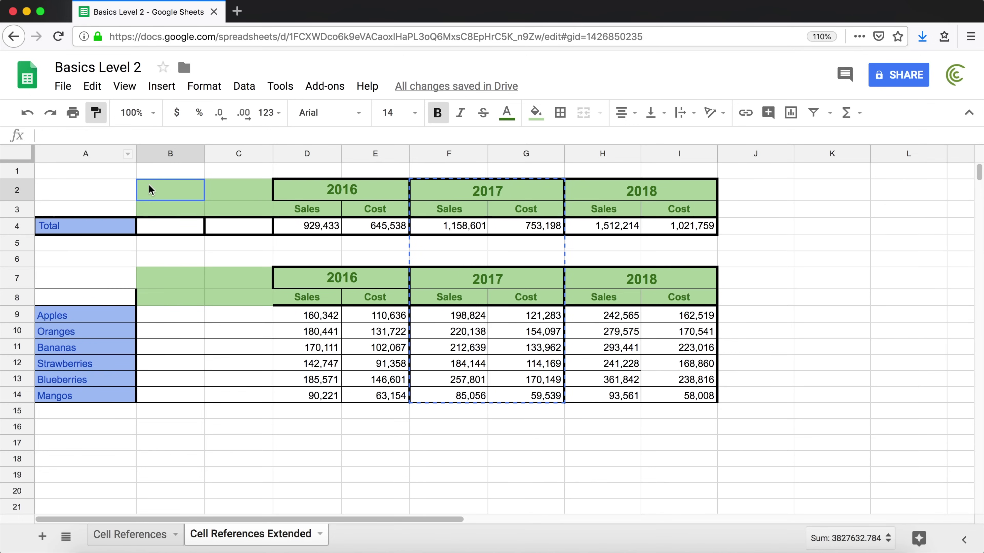
key(Left)
click(232, 193)
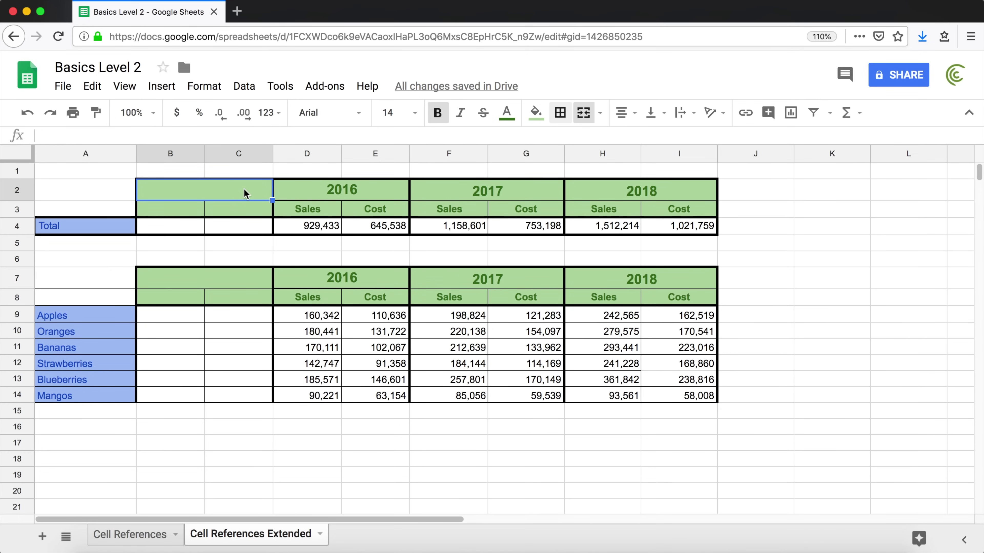
Step: Copy the 2016 Sales and Cost headings from D3:E3 into B3:C3
drag(308, 208, 357, 210)
key(ctrl+c)
click(189, 213)
key(ctrl+v)
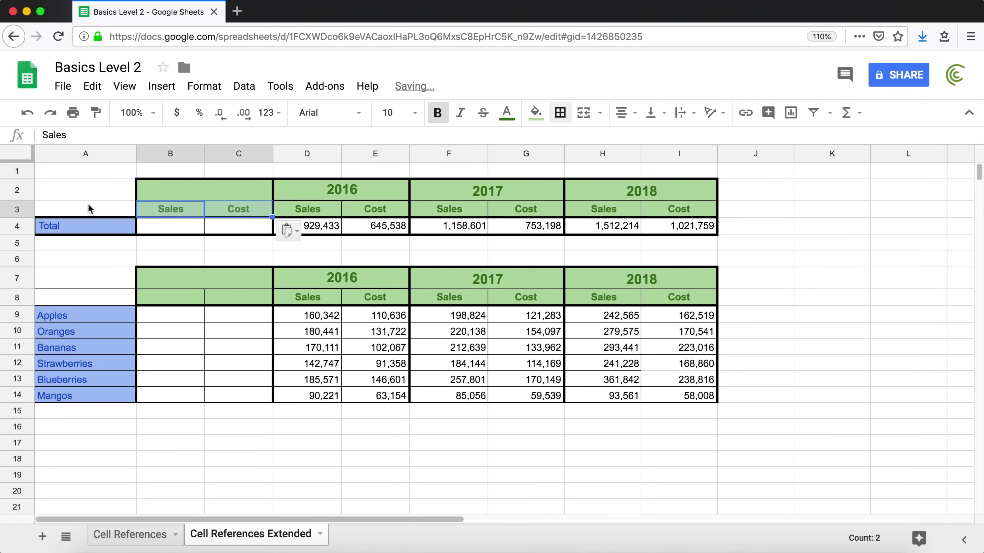
Step: Fill the 2016 header in row 2 backwards into the merged cell B2:C2 as 2015
click(89, 188)
click(326, 193)
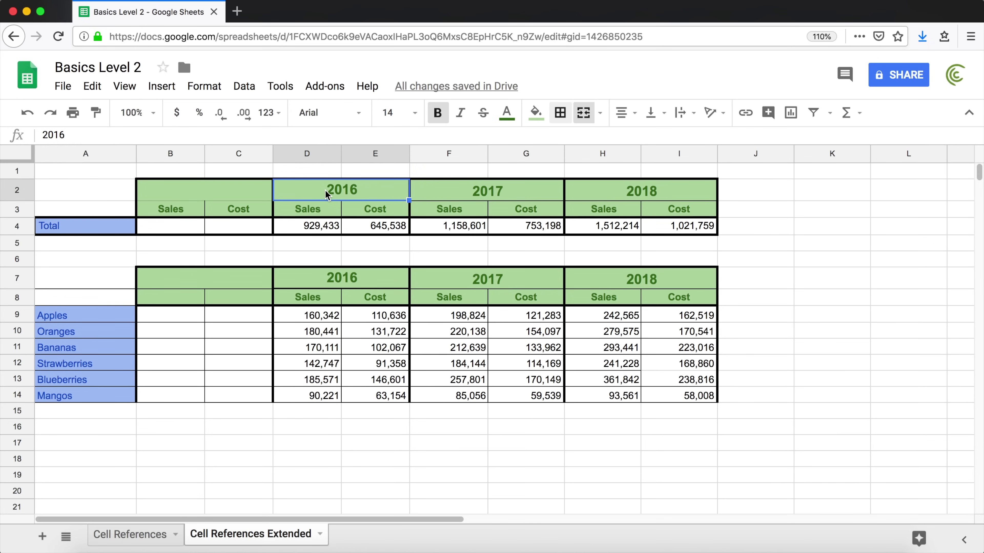
drag(409, 201, 180, 196)
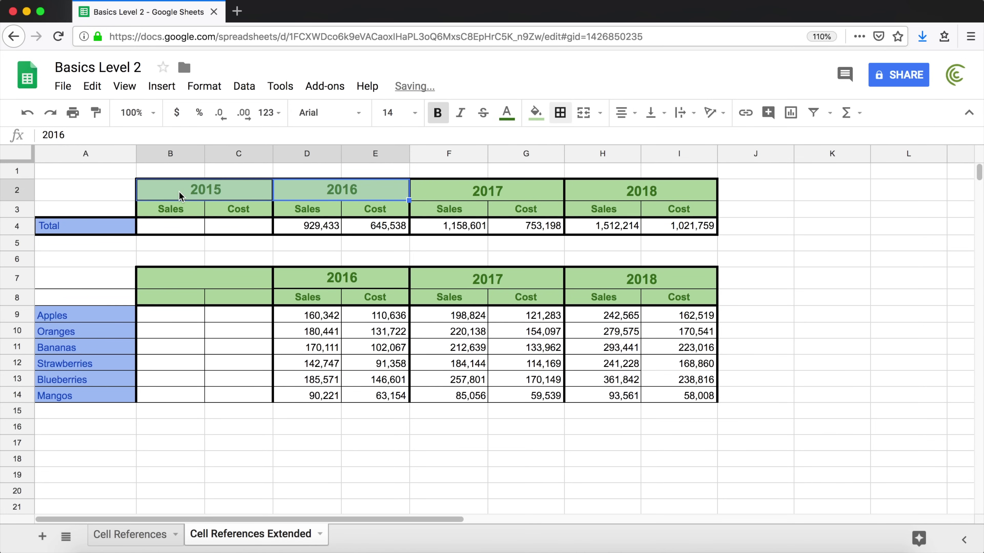
click(73, 207)
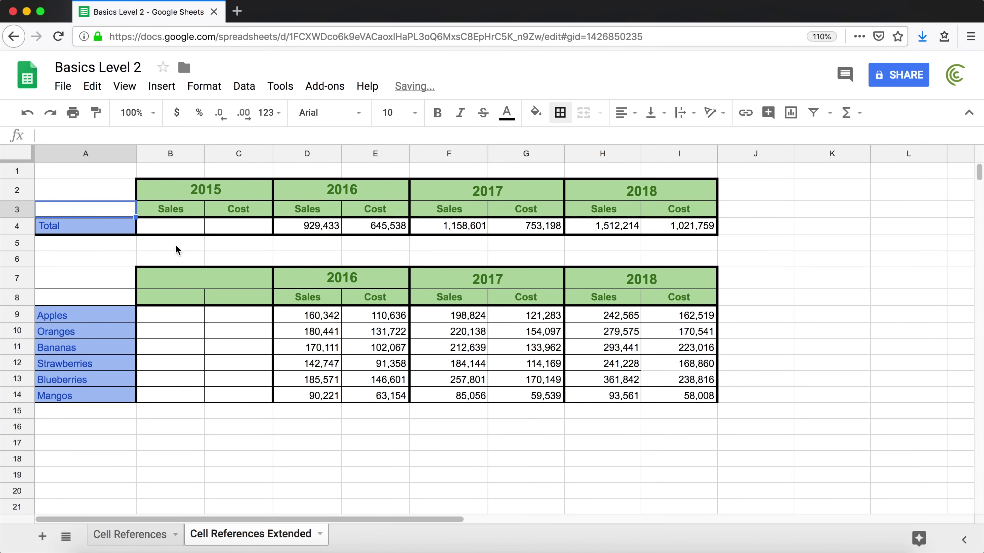
Step: Copy the Sales and Cost headings from D8:E8 into B8:C8
click(265, 285)
click(305, 296)
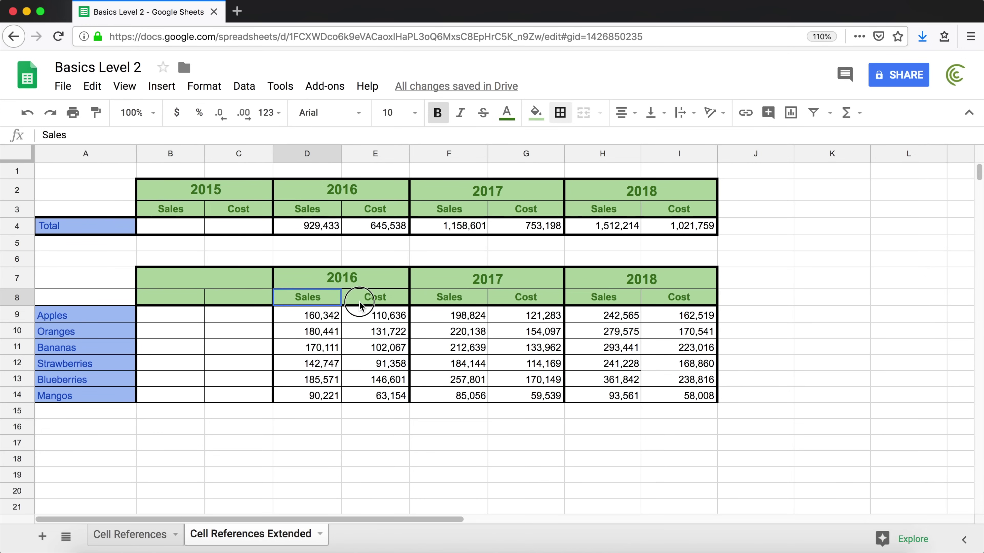
drag(359, 305, 361, 304)
key(ctrl+c)
click(170, 298)
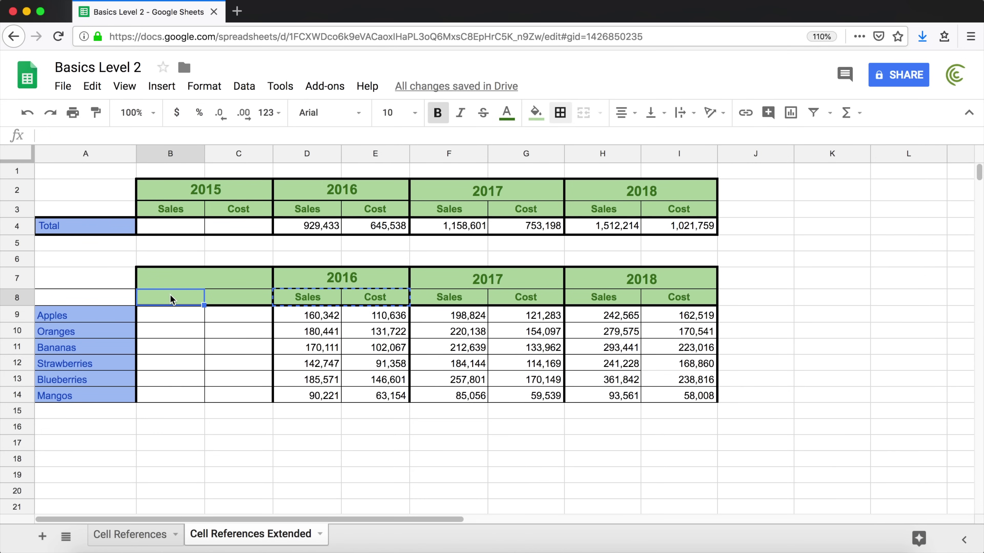
key(ctrl+v)
Step: Fill the 2016 header in row 7 backwards into the merged cell B7:C7 as 2015
click(323, 276)
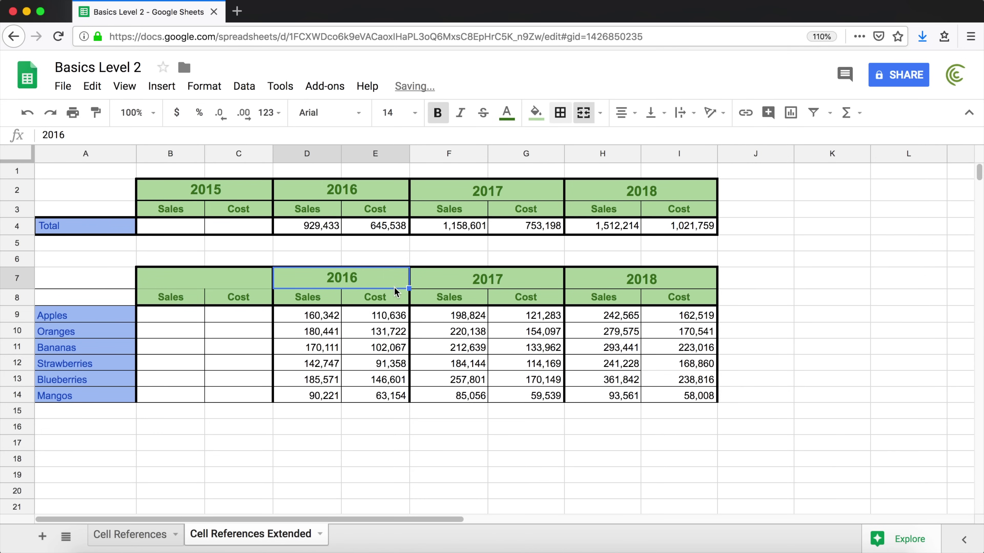
click(332, 287)
drag(156, 275, 156, 275)
click(100, 257)
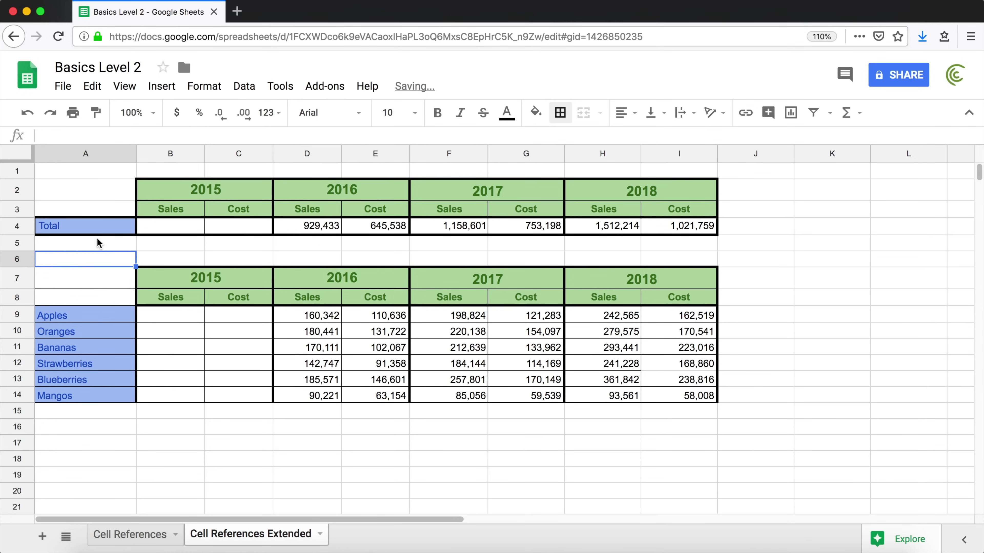
Step: Replace the 2015 headers in the merged cells B2:C2 and B7:C7 with Total
click(196, 188)
text(Toal)
key(BackSpace)
key(BackSpace)
text(ta)
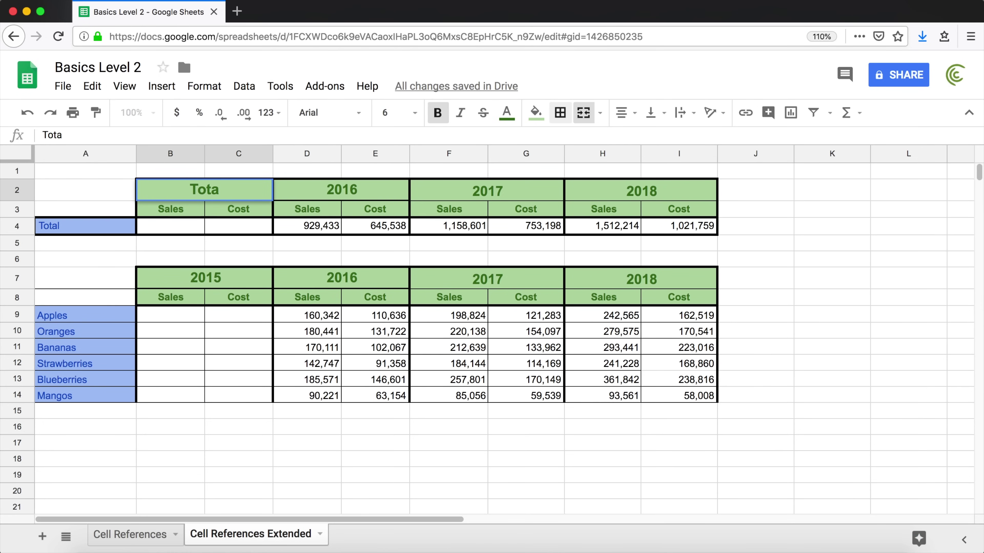
text(l)
click(202, 282)
text(Total)
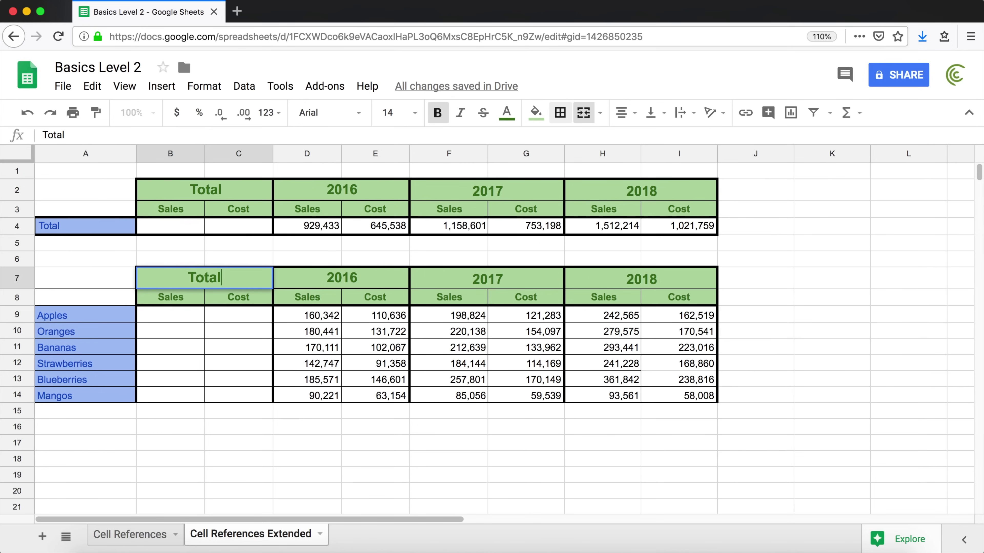
key(Return)
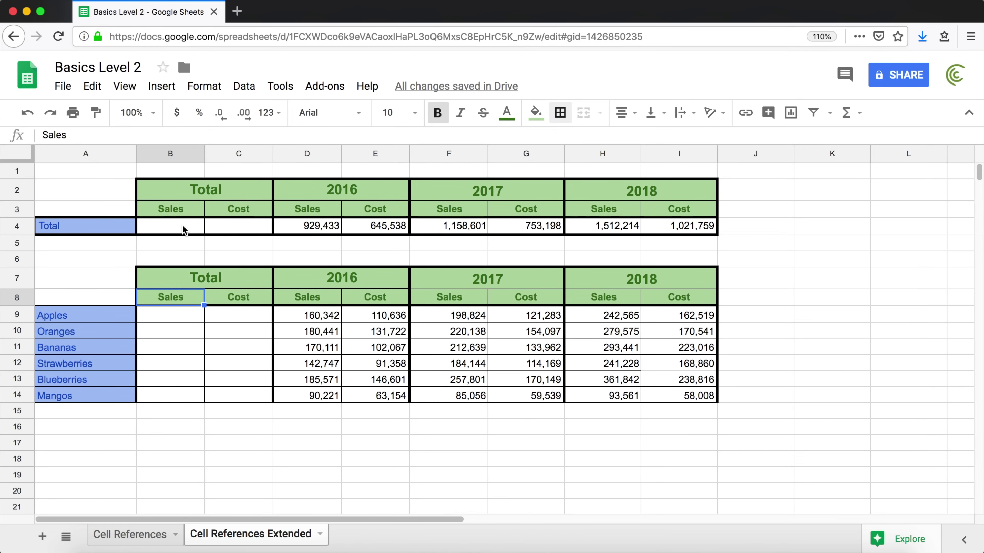
Step: Examine the SUM formulas behind the 2016, 2017 and 2018 Sales totals in row 4
click(321, 225)
click(467, 224)
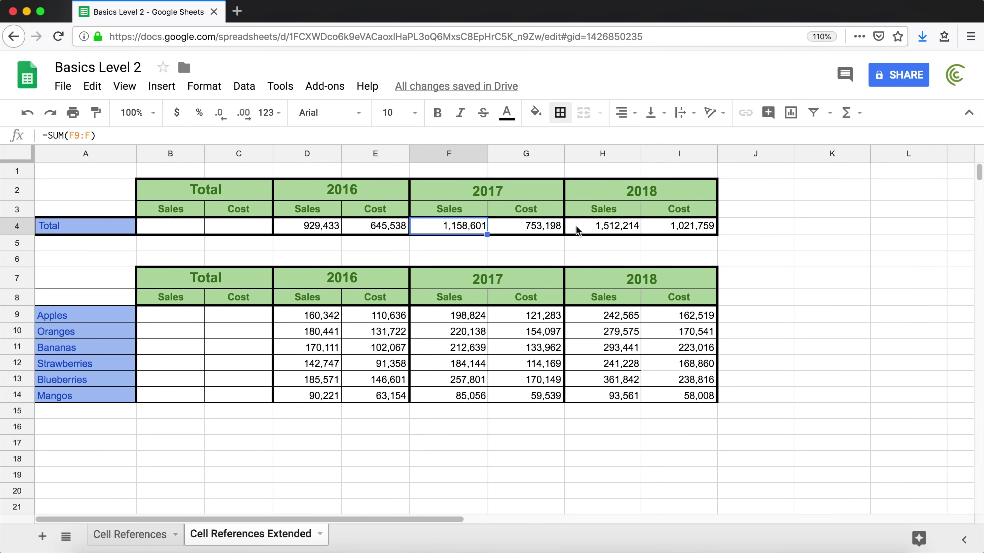
click(594, 227)
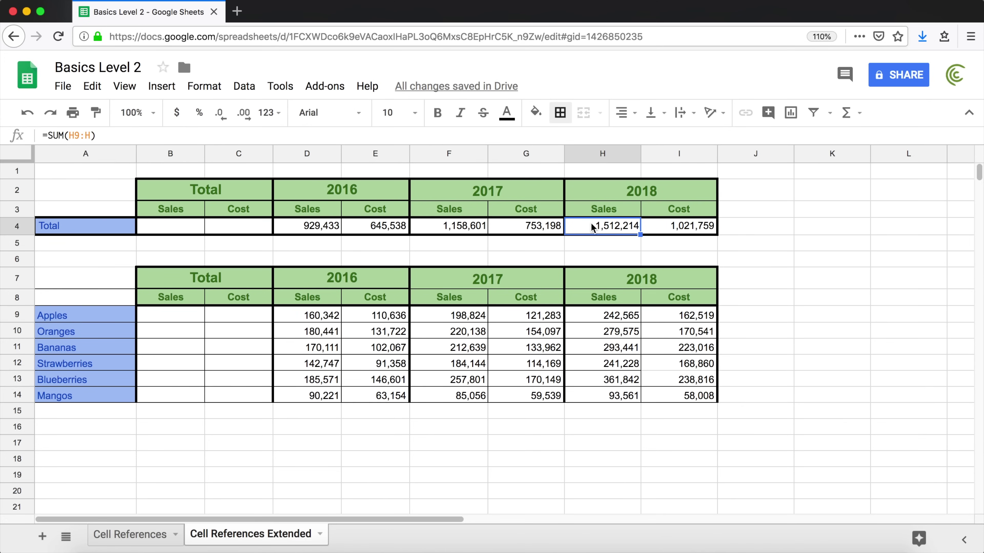
click(754, 226)
click(899, 229)
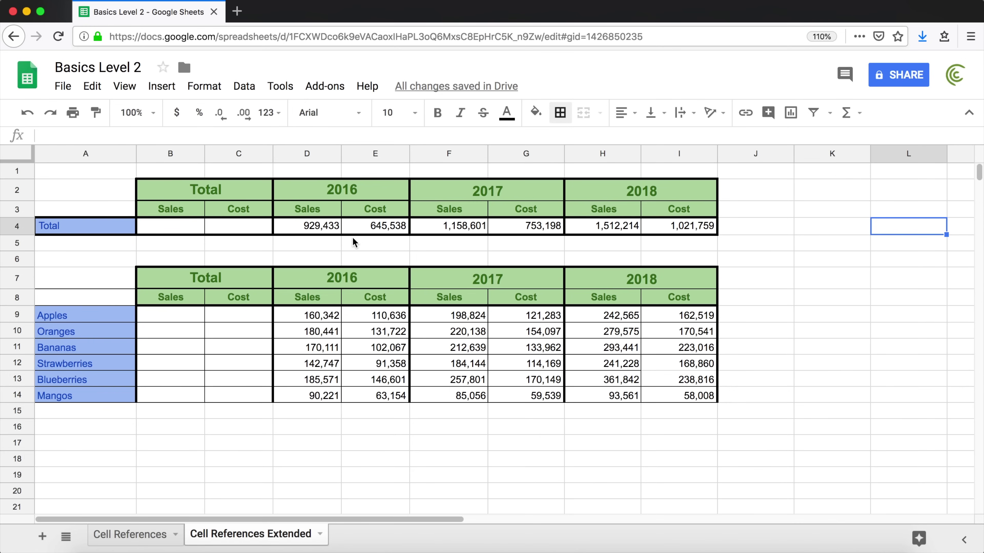
click(316, 227)
click(453, 226)
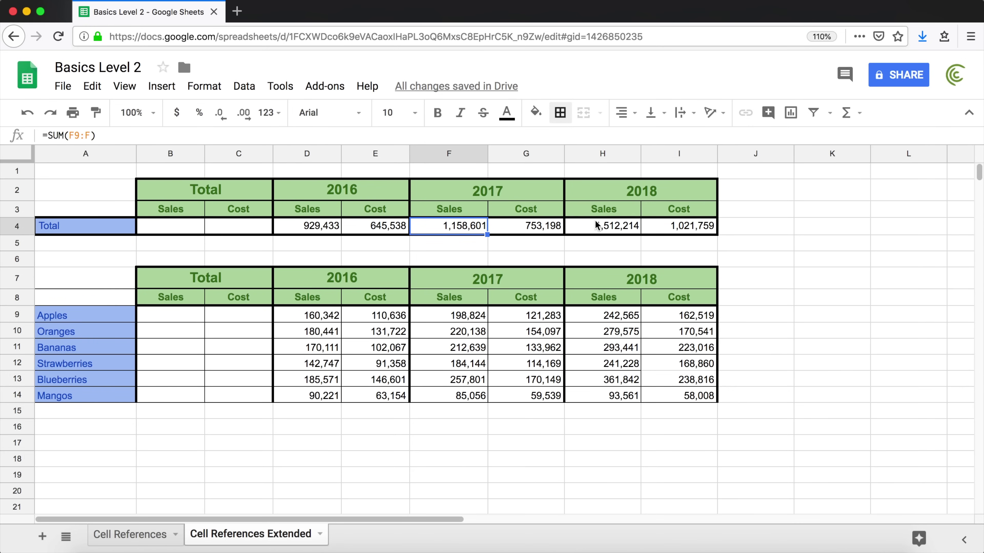
click(597, 224)
Step: Enter =SUMIFS(D4:I4,D3:I3,B3) in B4 to total Sales across all years
click(181, 226)
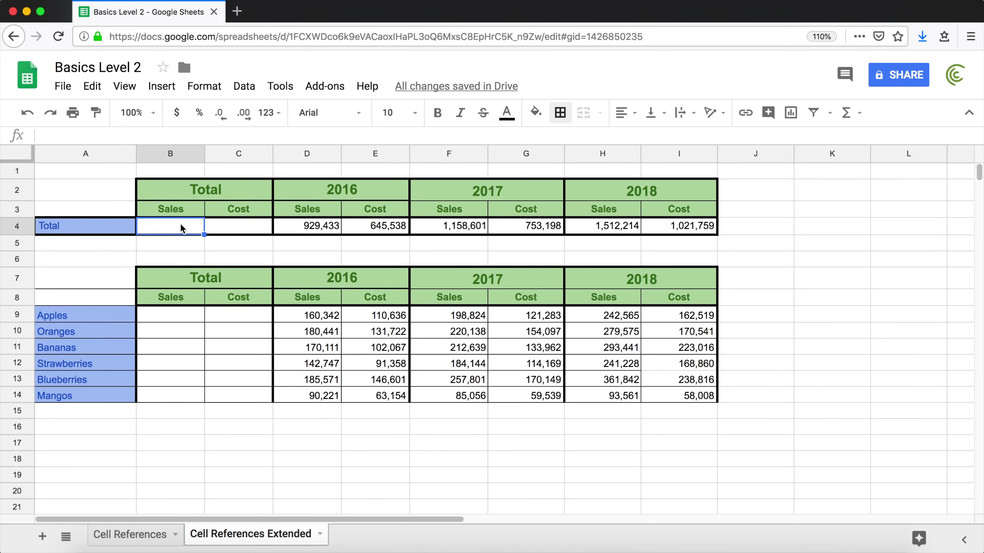
text(=)
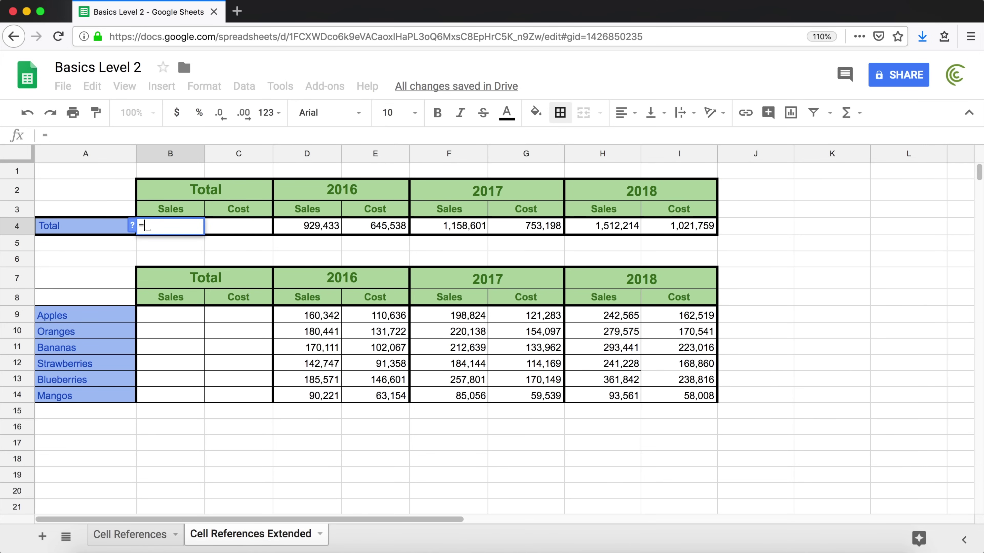
text(SUMIFS)
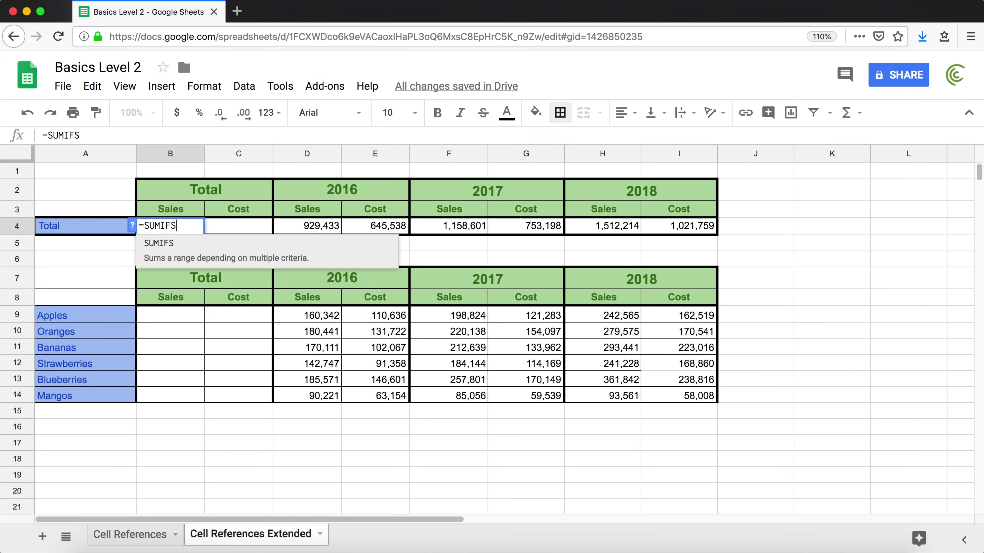
text(()
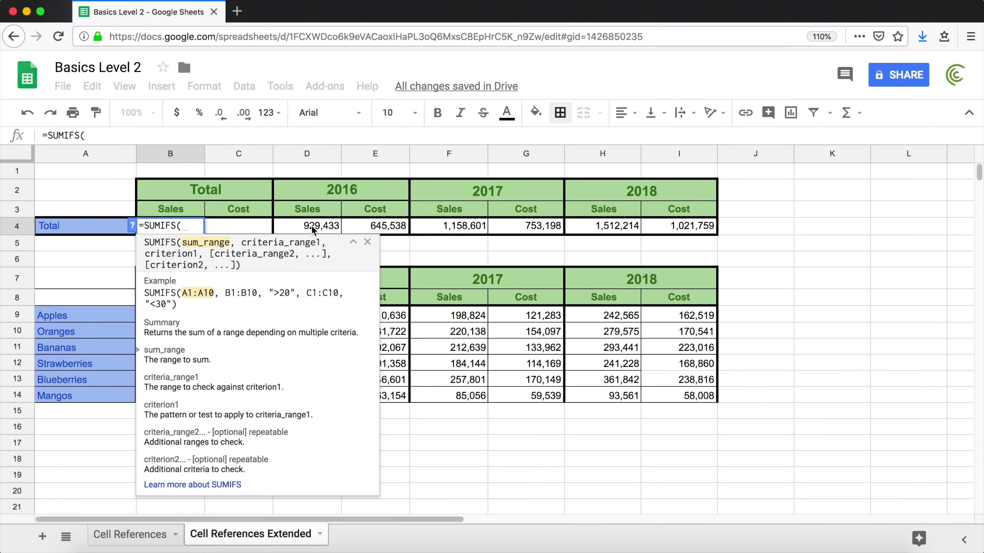
drag(300, 226, 679, 225)
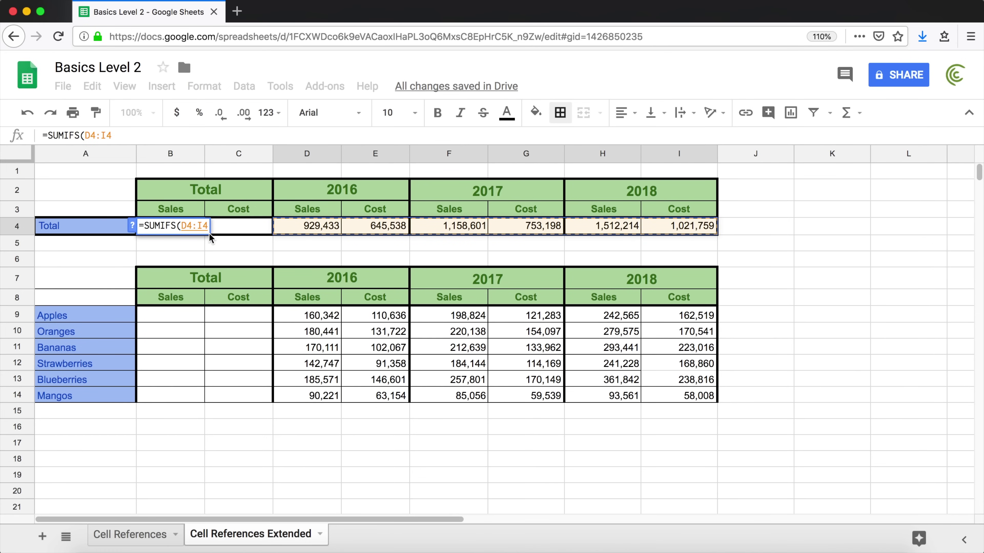
text(,)
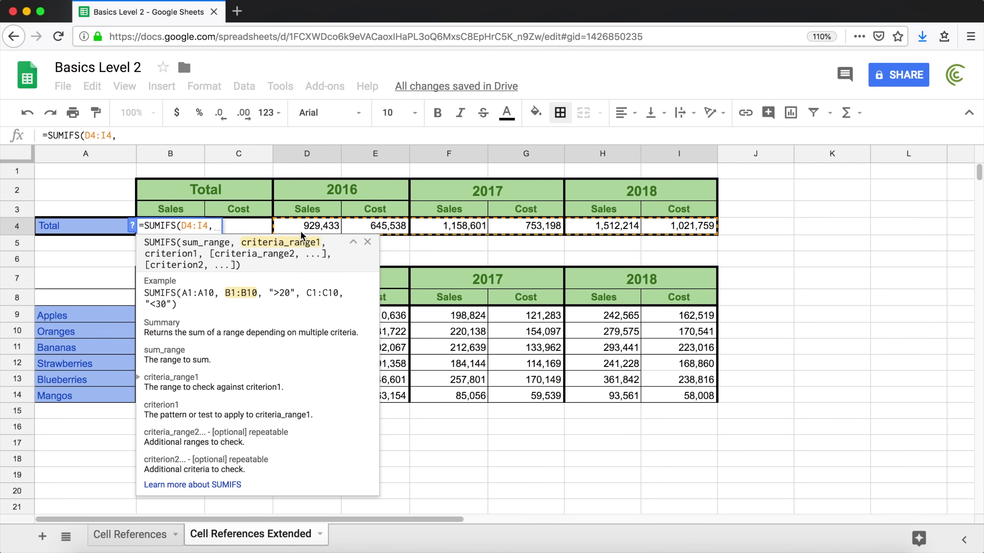
drag(307, 213, 658, 211)
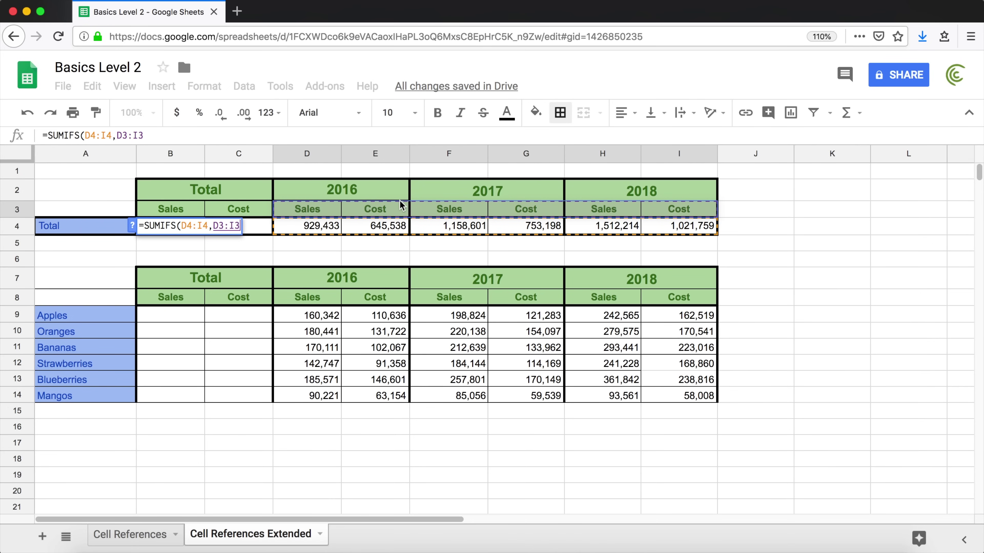
text(,)
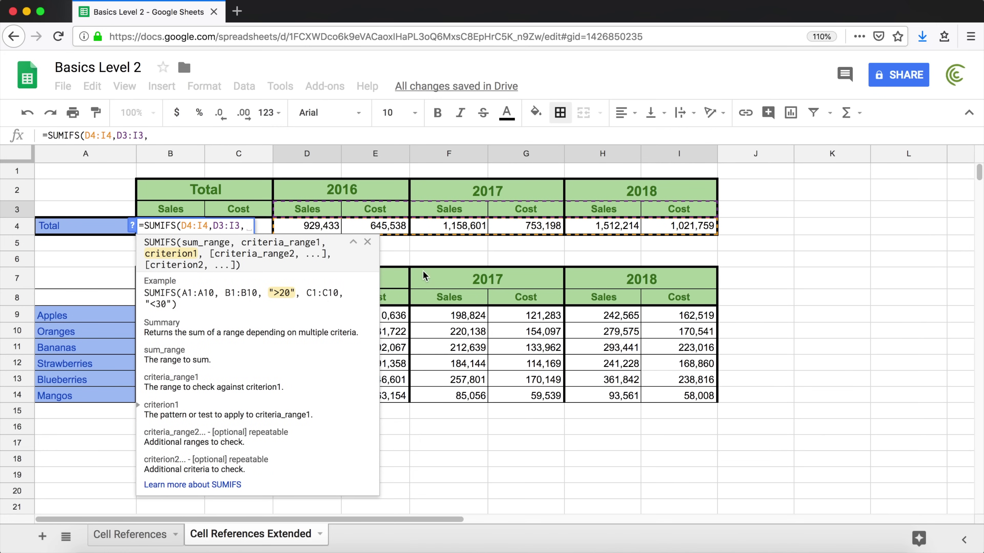
click(166, 211)
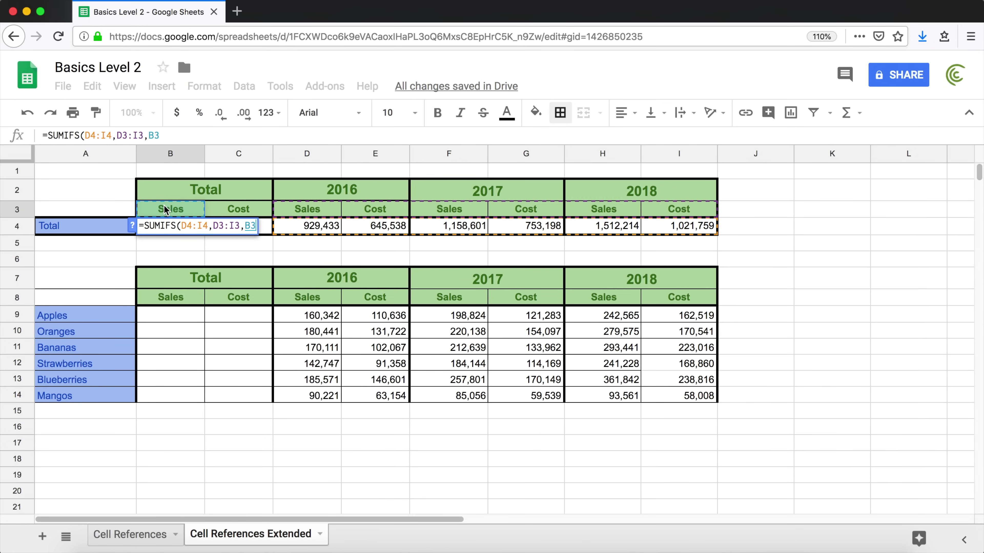
text())
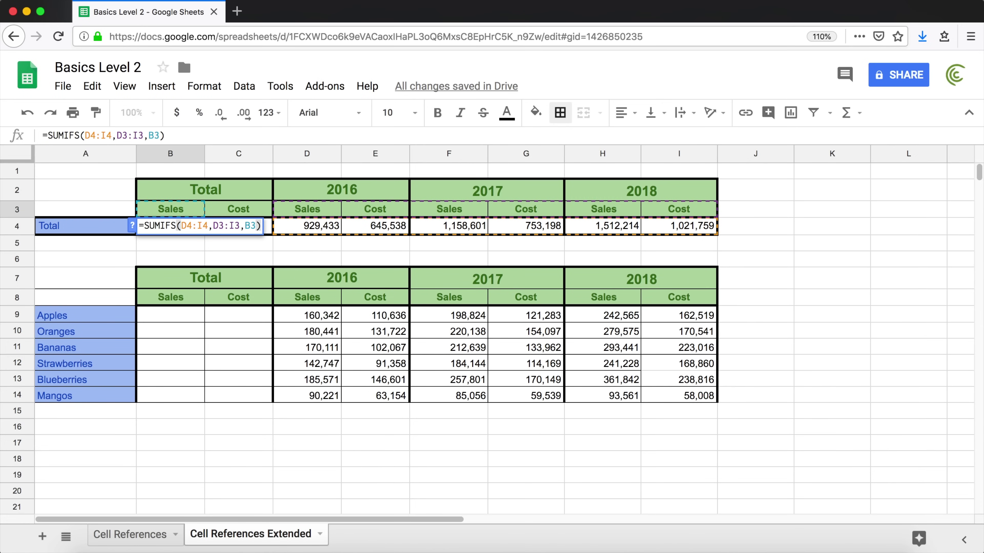
key(Return)
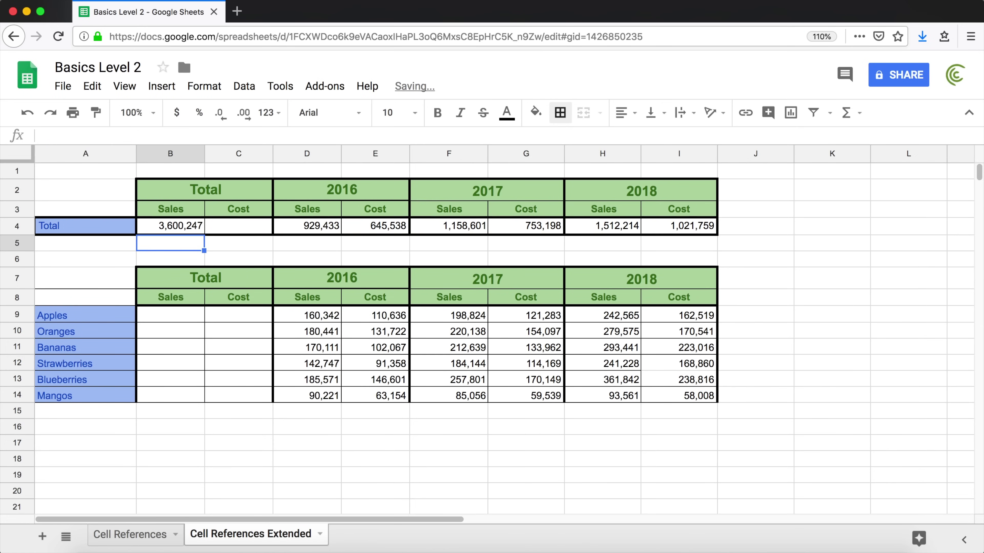
Step: Cross-check the Sales total in B4 with a temporary formula =D4+F4+H4 in K4, and clear it
click(191, 223)
click(318, 228)
click(431, 227)
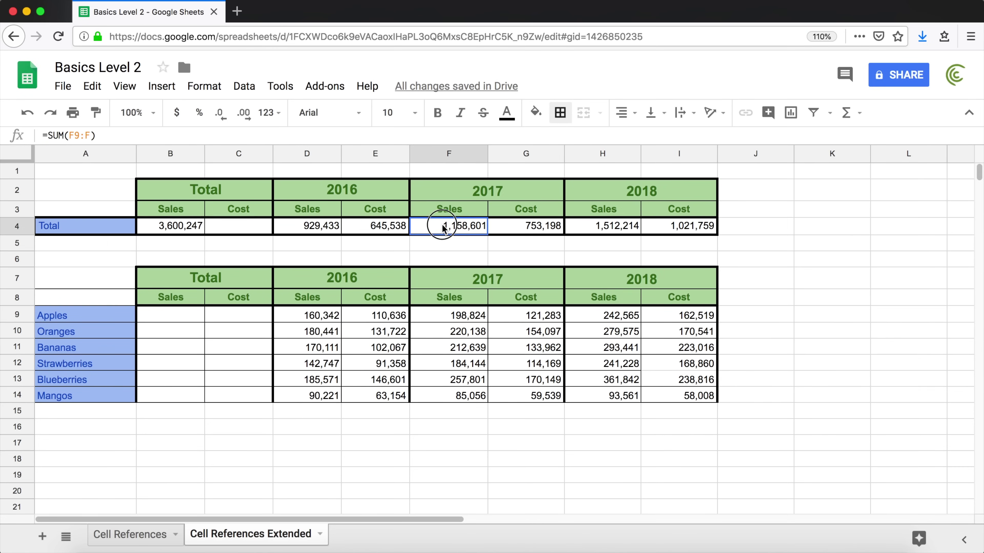
click(600, 229)
click(807, 230)
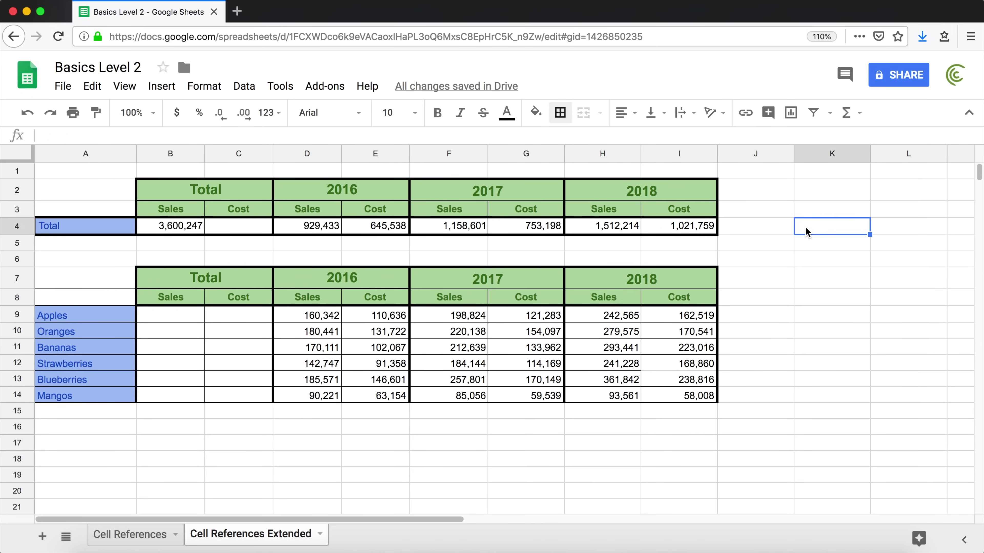
text(=)
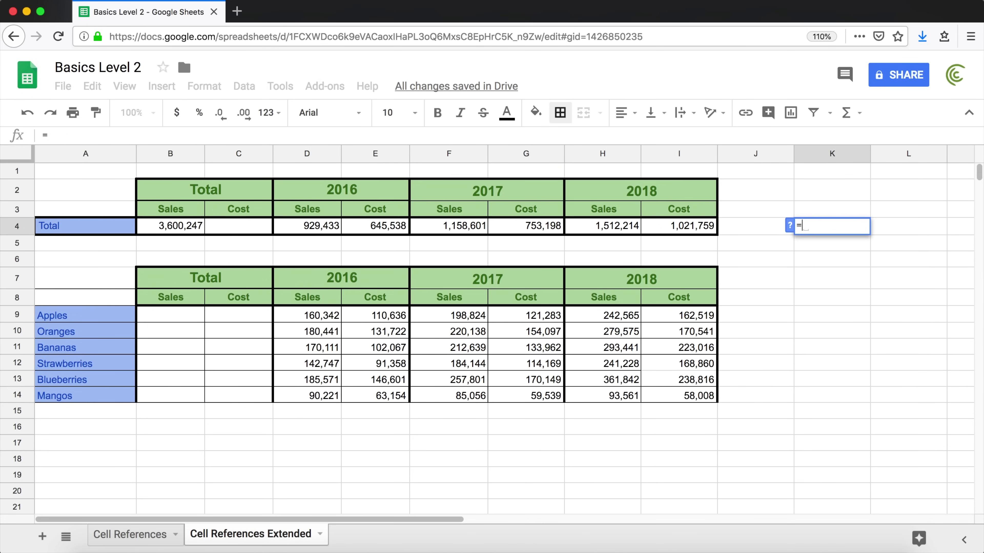
click(322, 225)
text(+)
scroll(503, 201, down, 1)
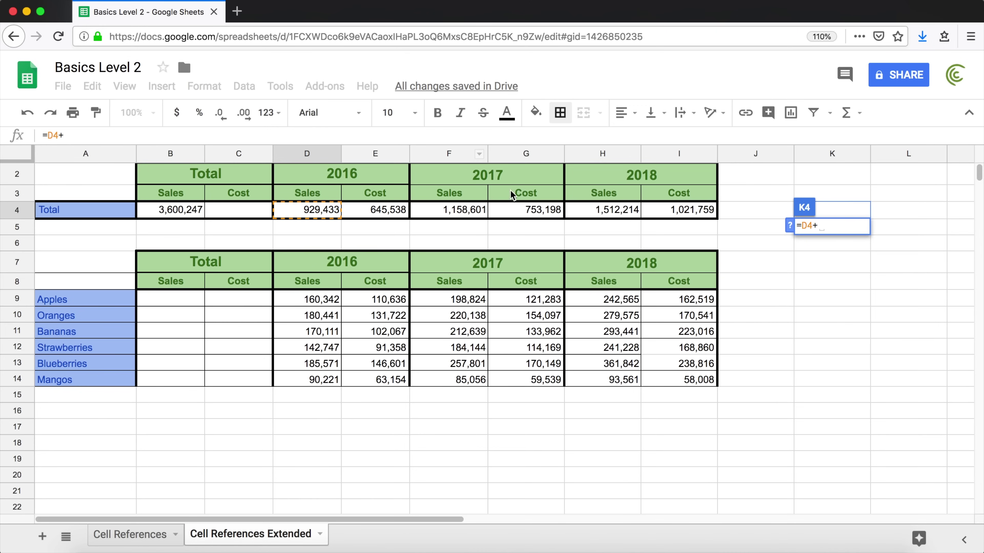
click(471, 215)
scroll(467, 219, up, 1)
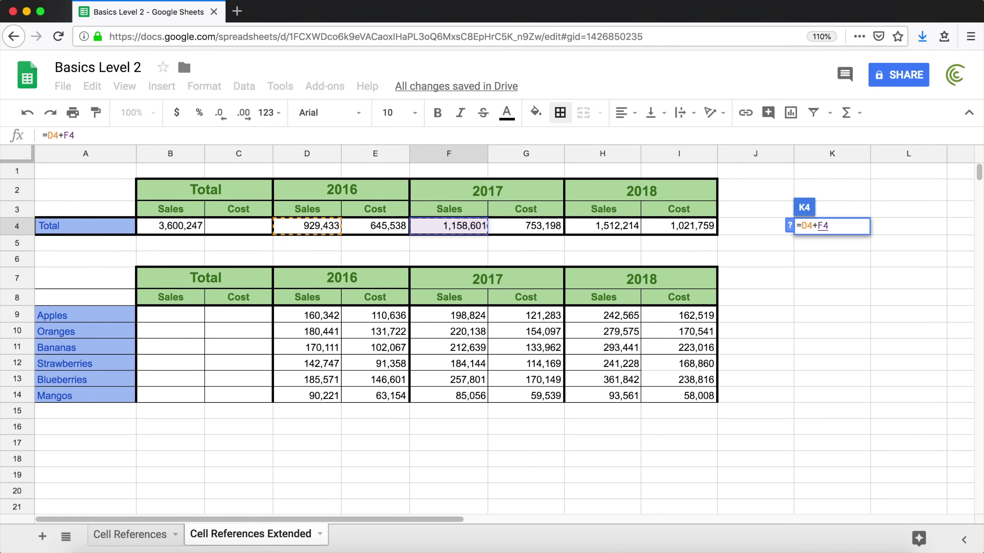
text(+)
click(591, 217)
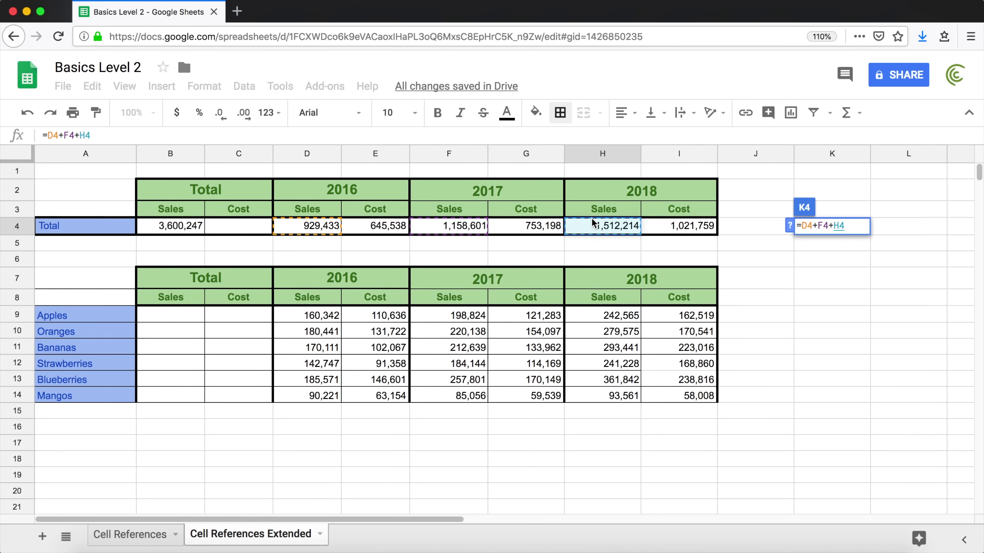
key(Return)
click(868, 221)
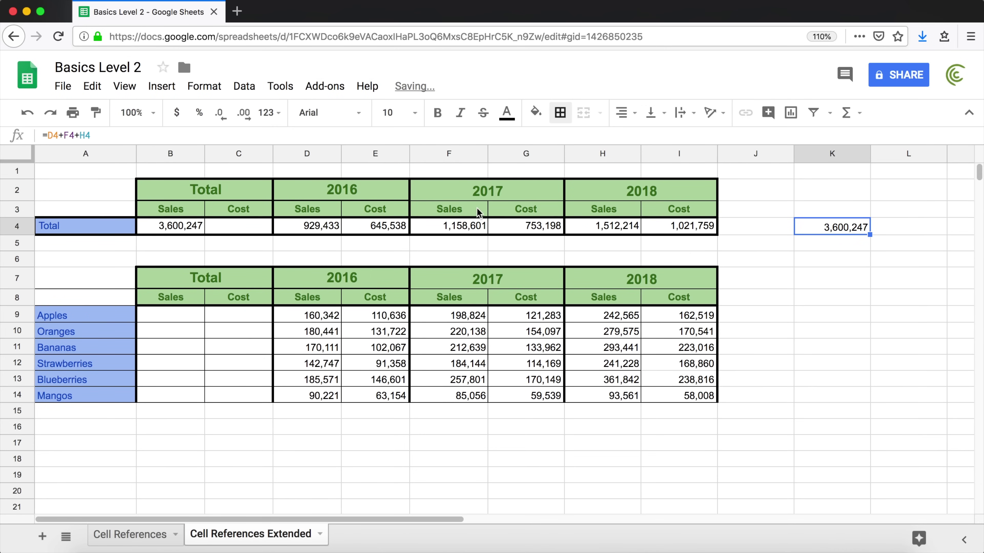
key(Delete)
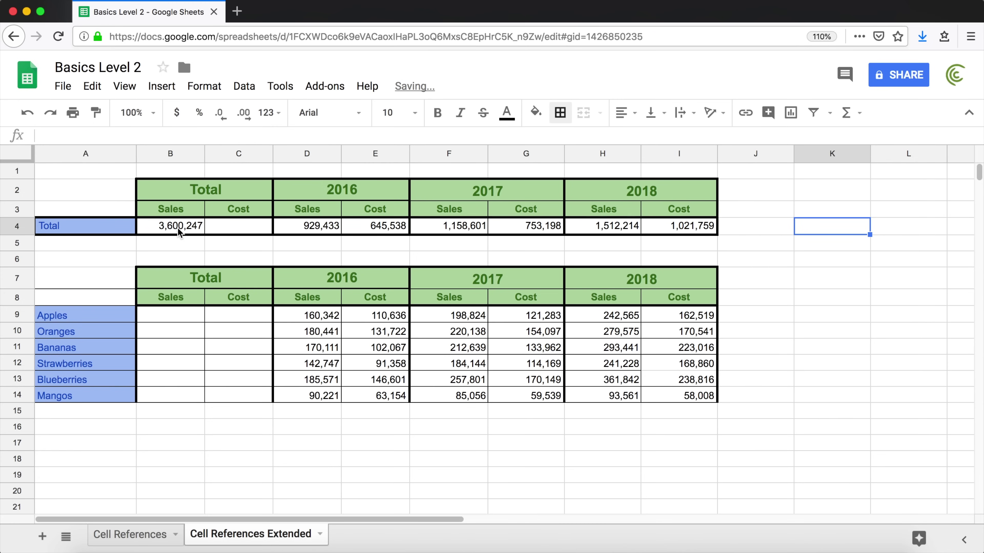
Step: Make the sum and criteria ranges in B4 absolute, so the formula reads =SUMIFS($D$4:$I$4,$D$3:$I$3,B3)
double_click(170, 226)
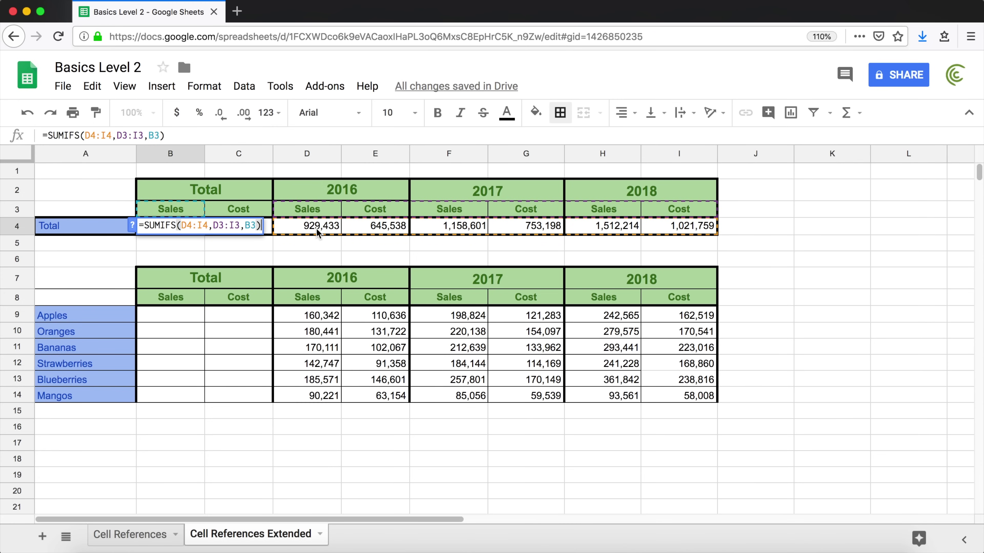
click(208, 227)
click(209, 226)
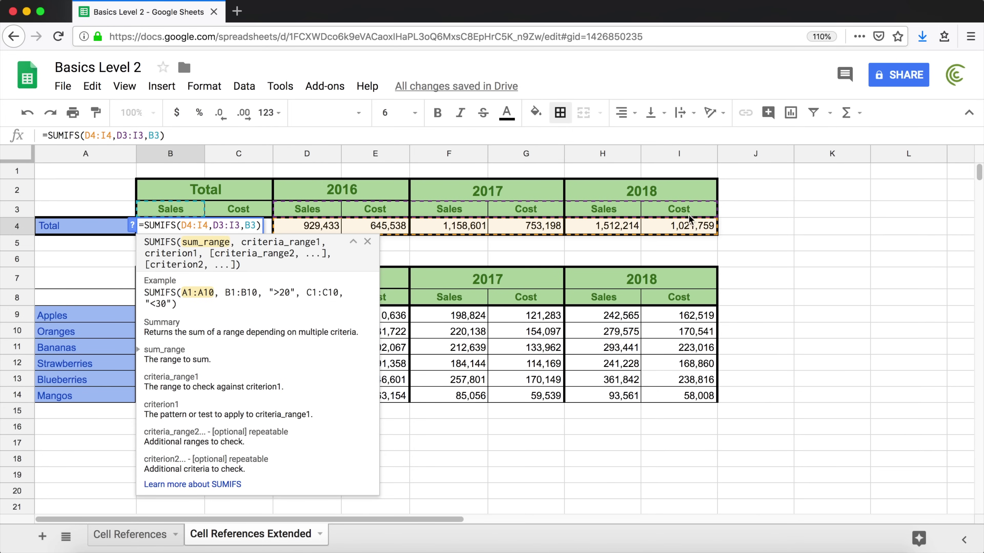
drag(182, 225, 208, 228)
key(F4)
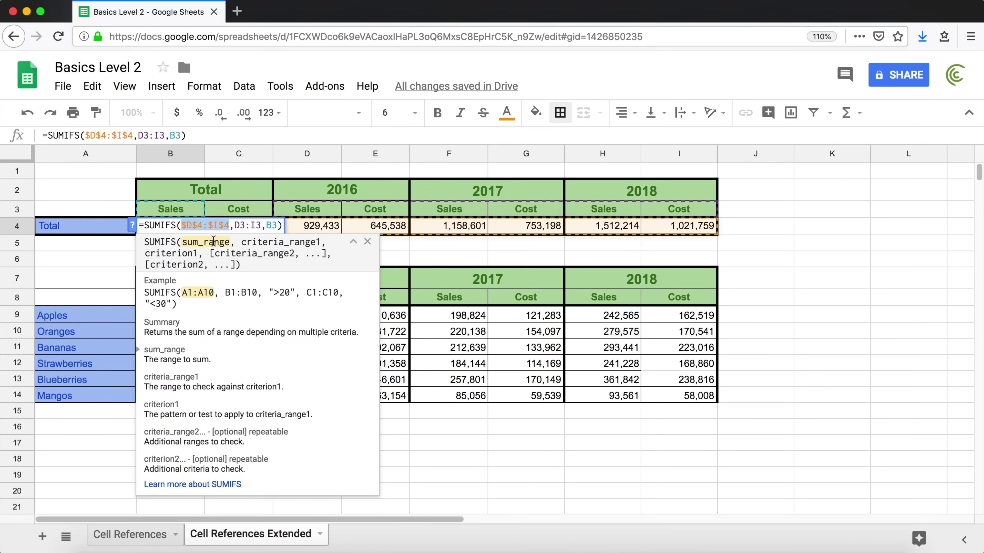
drag(234, 225, 264, 225)
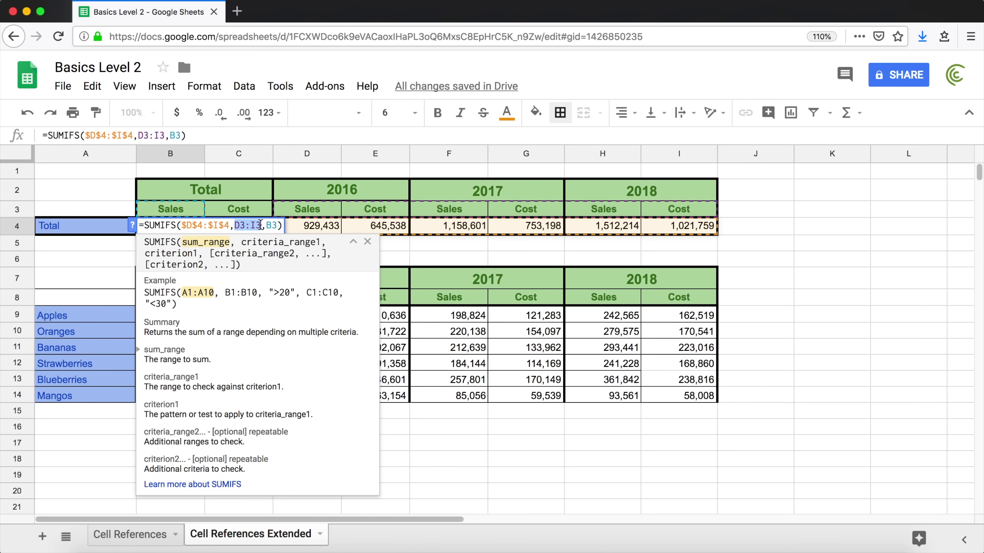
key(F4)
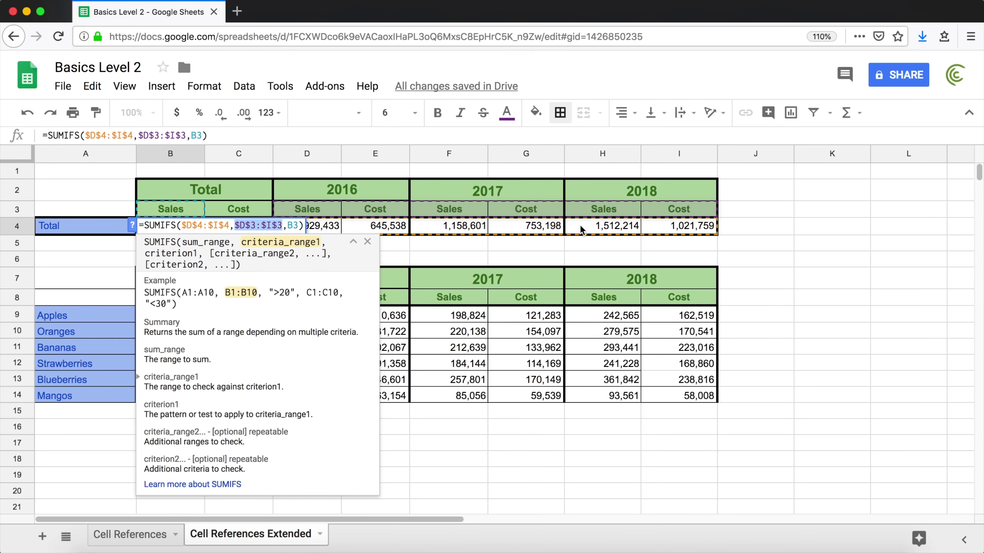
key(Return)
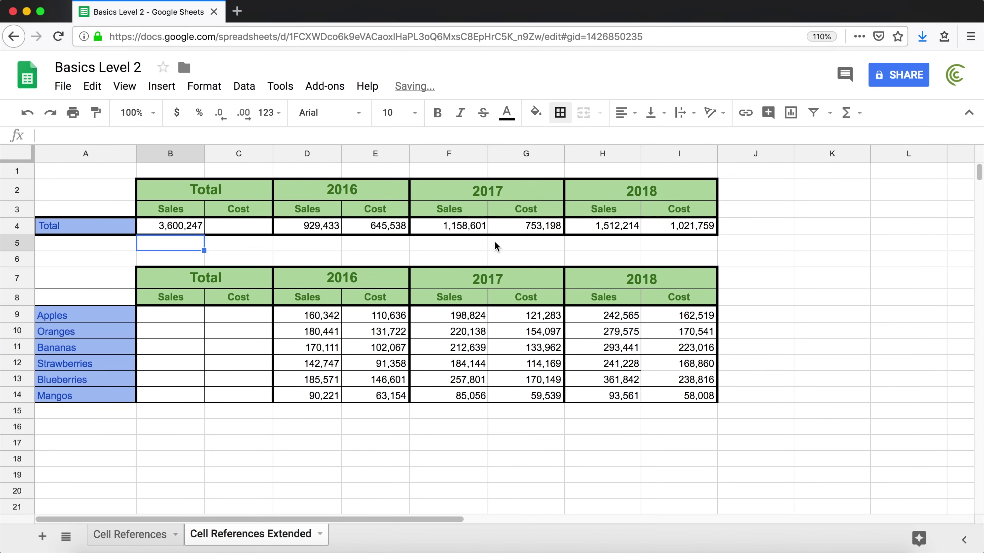
Step: Fill the SUMIFS formula from B4 into C4 and inspect the references in the copy
click(192, 226)
shift+click(258, 233)
key(ctrl+r)
double_click(251, 225)
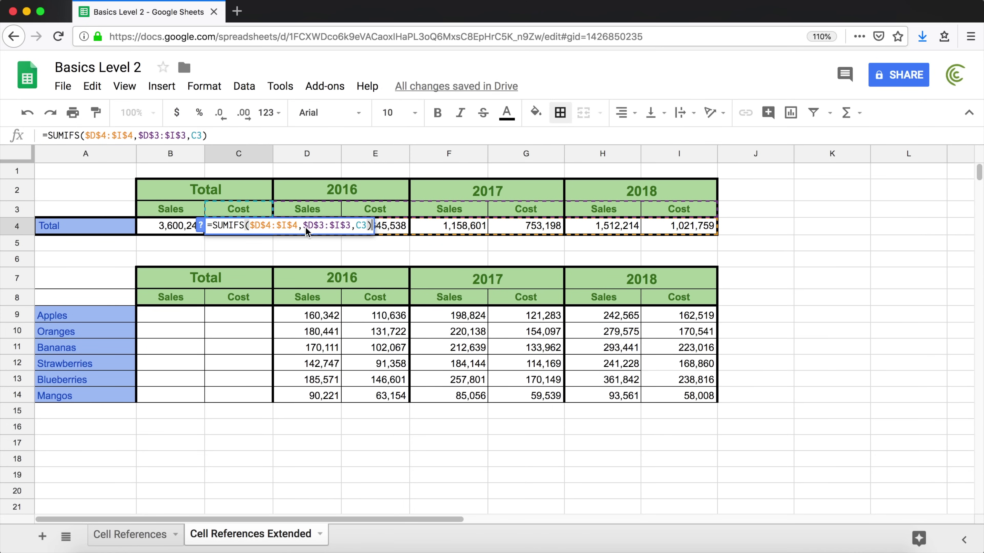
key(Escape)
Step: Change the criteria range in B4's SUMIFS formula to the whole row 3:3
click(174, 225)
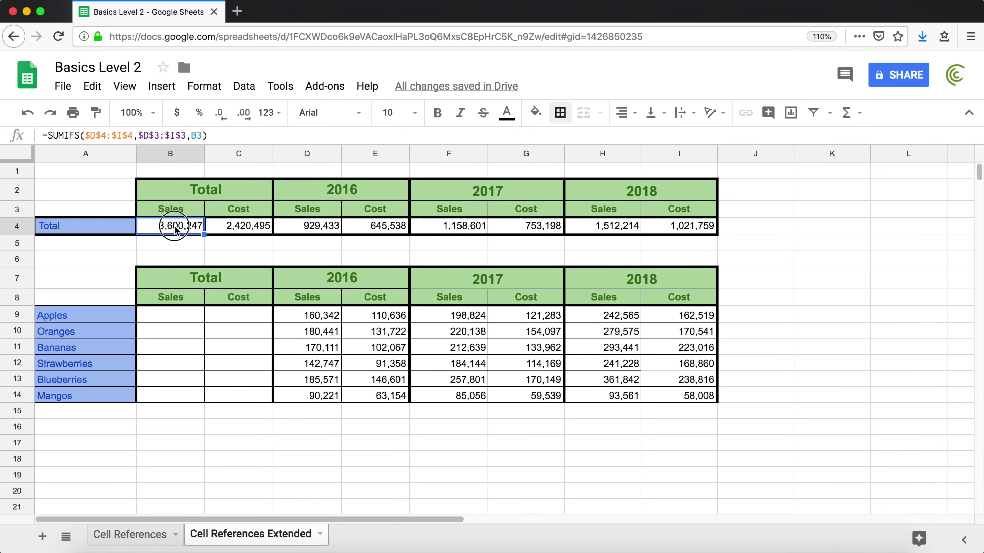
double_click(174, 225)
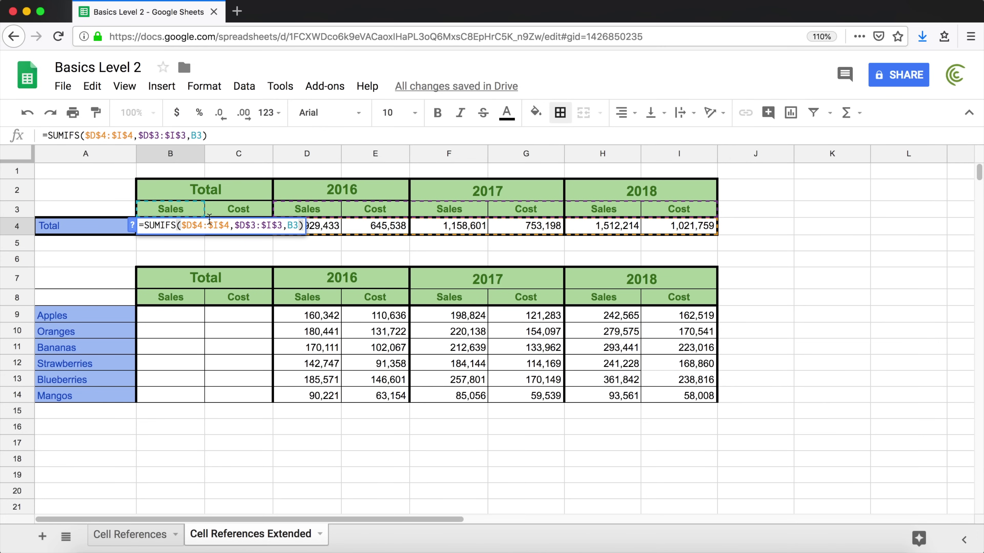
click(252, 225)
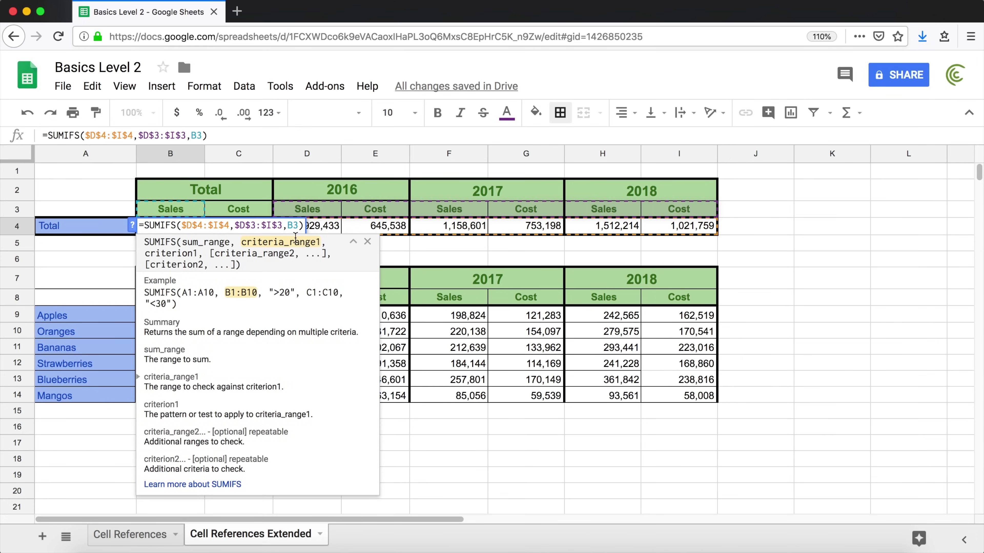
key(BackSpace)
key(BackSpace)
key(BackSpace)
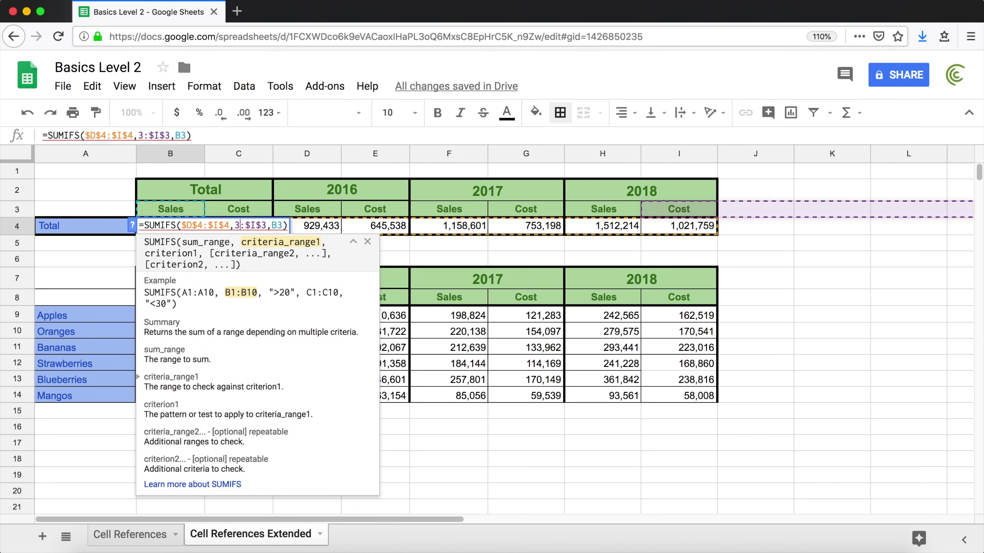
click(261, 225)
key(BackSpace)
key(BackSpace)
key(BackSpace)
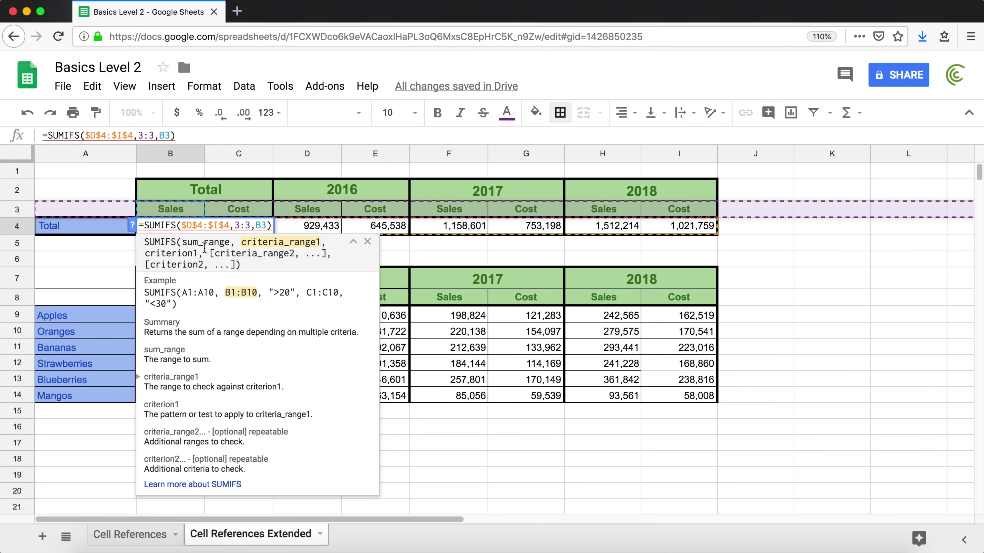
Step: Change the sum range in B4's SUMIFS formula to the whole row 4:4
click(199, 225)
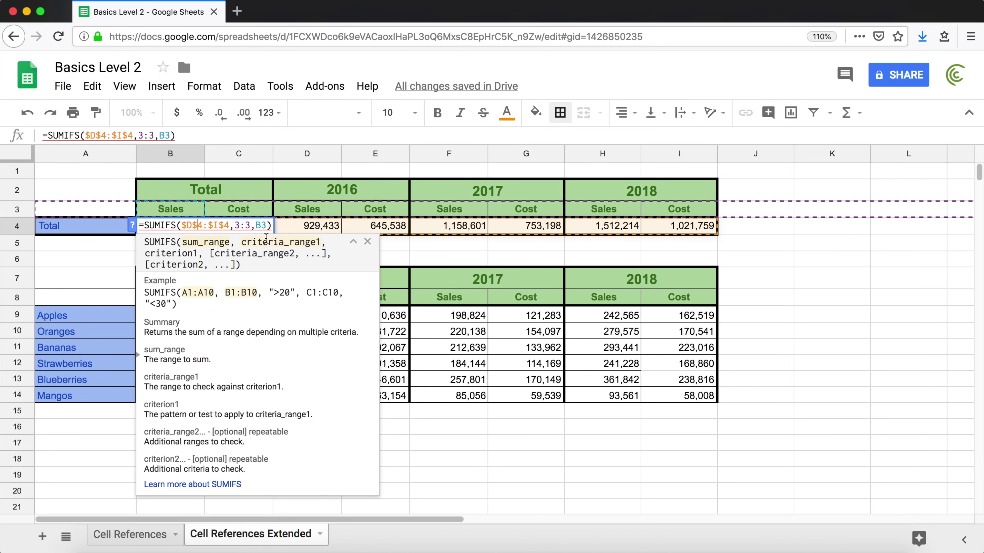
key(BackSpace)
key(BackSpace)
key(BackSpace)
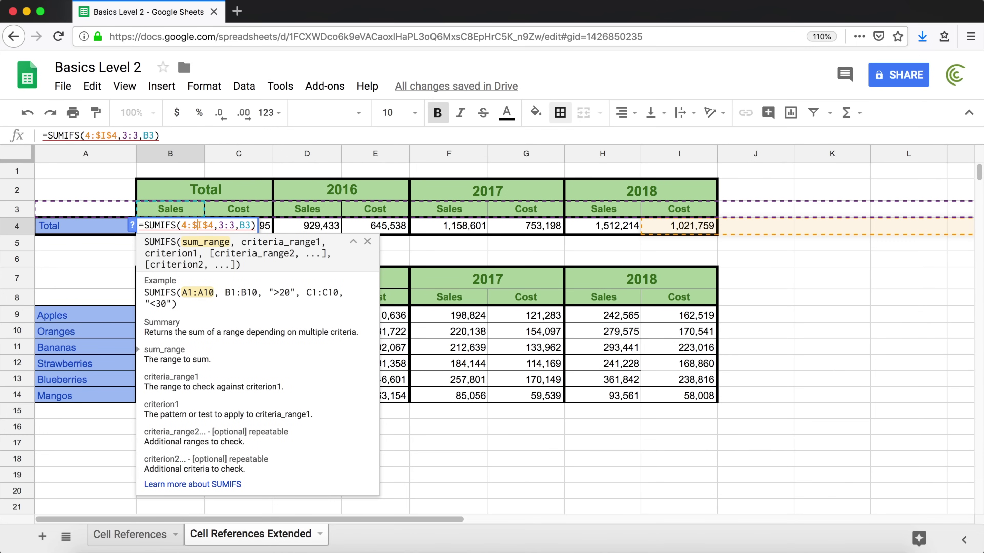
key(Right)
key(Right)
key(Right)
key(Right)
key(Right)
key(BackSpace)
key(BackSpace)
key(BackSpace)
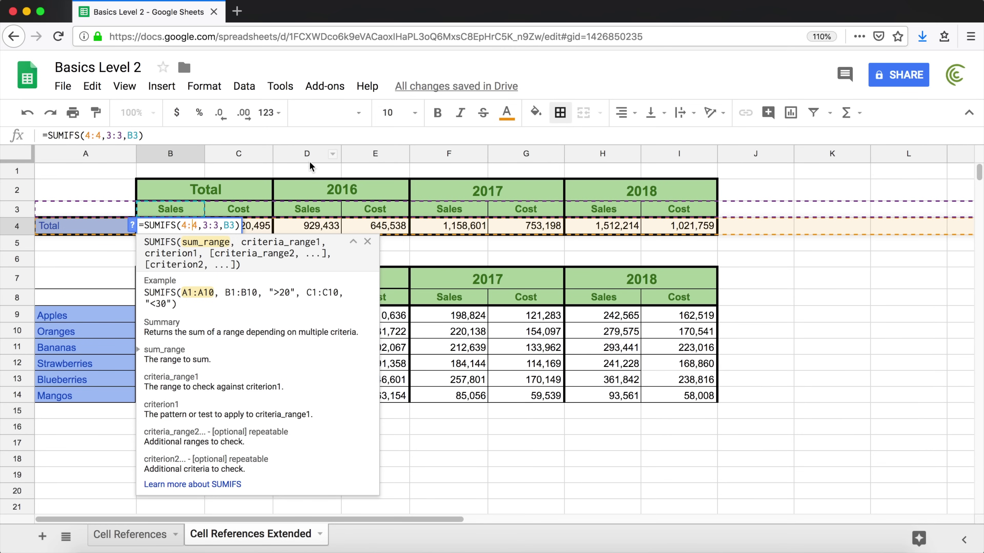
Step: Start both whole-row ranges in B4's formula at column D, making them D4:4 and D3:3
click(205, 225)
text(D)
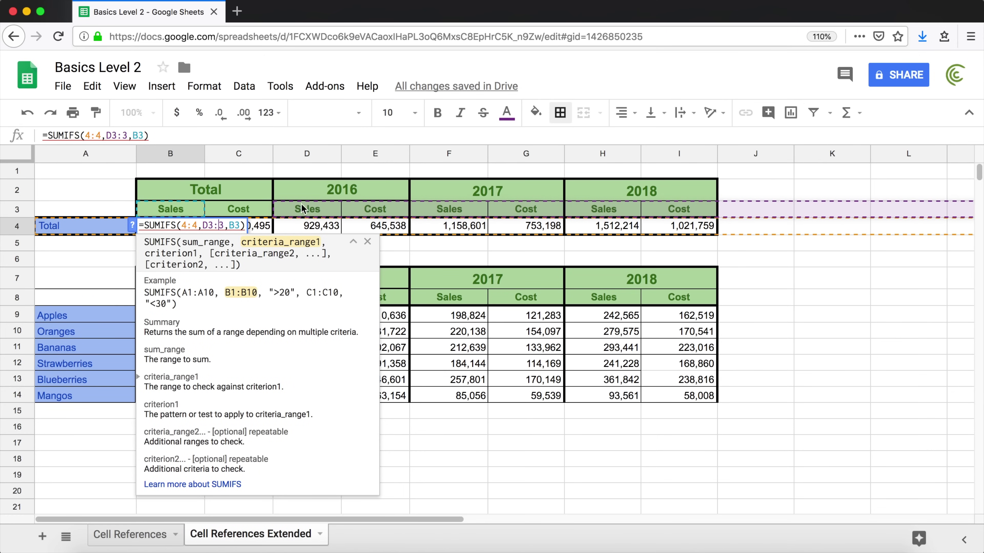
click(182, 226)
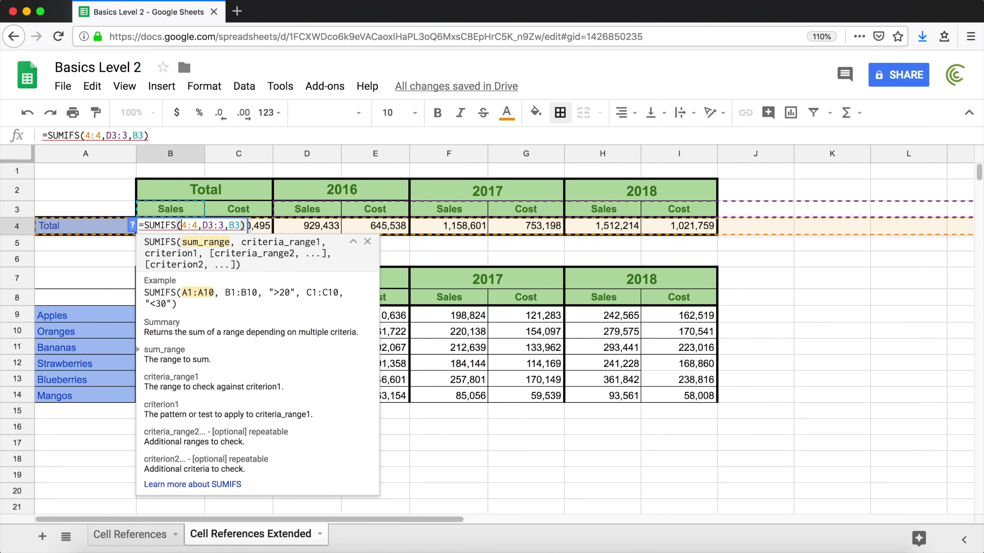
text(D)
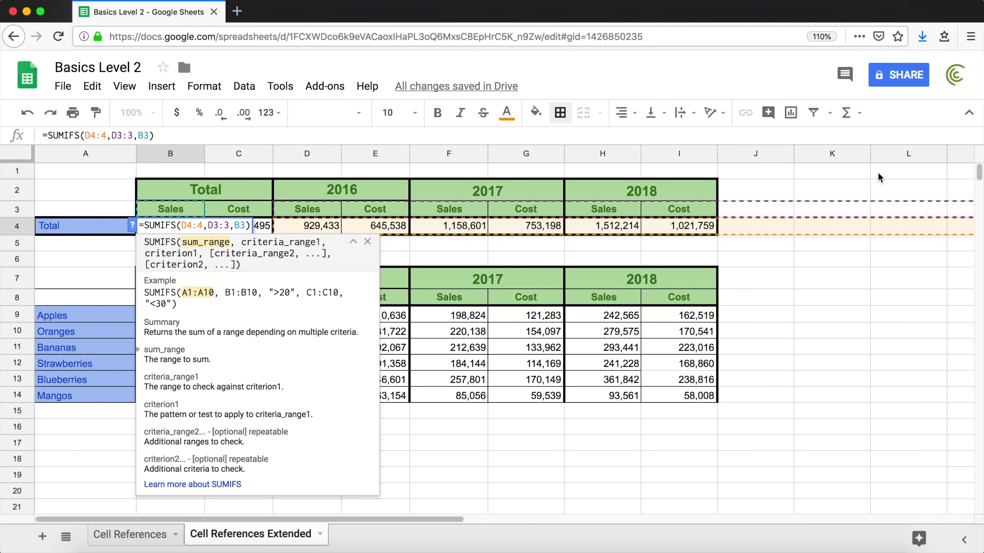
Step: Try to toggle the open-ended sum range D4:4 to absolute references, and undo the change
key(F4)
drag(181, 226, 205, 226)
key(F4)
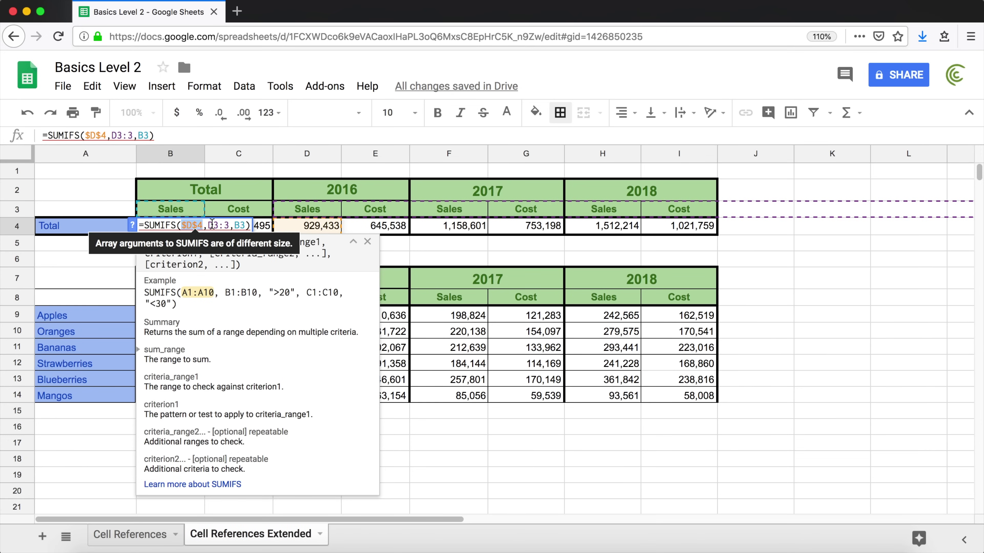
key(ctrl+z)
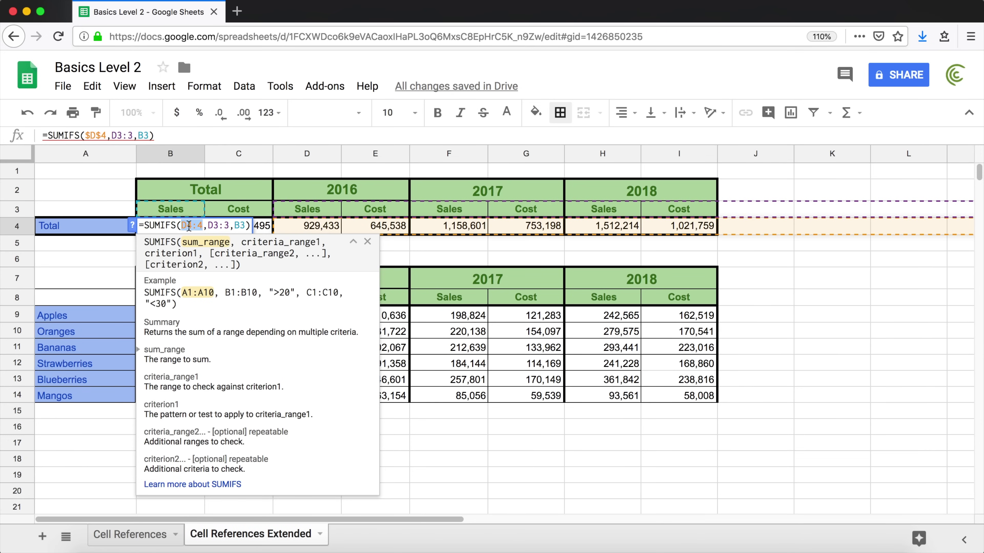
Step: Add dollar signs to both open-ended ranges so B4 contains =SUMIFS($D$4:$4,$D$3:$3,B3)
click(181, 226)
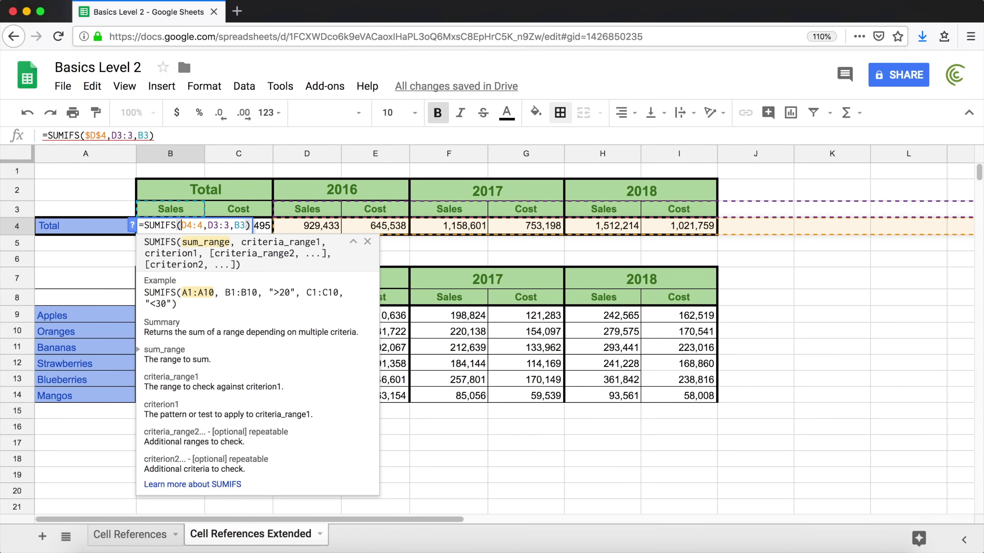
text($)
key(Right)
text($D$)
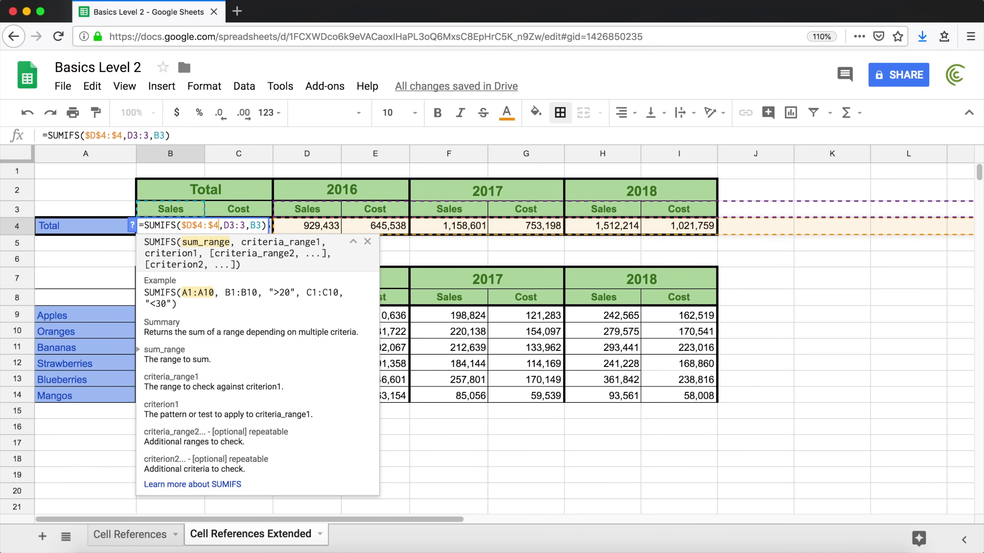
key(Right)
text($)
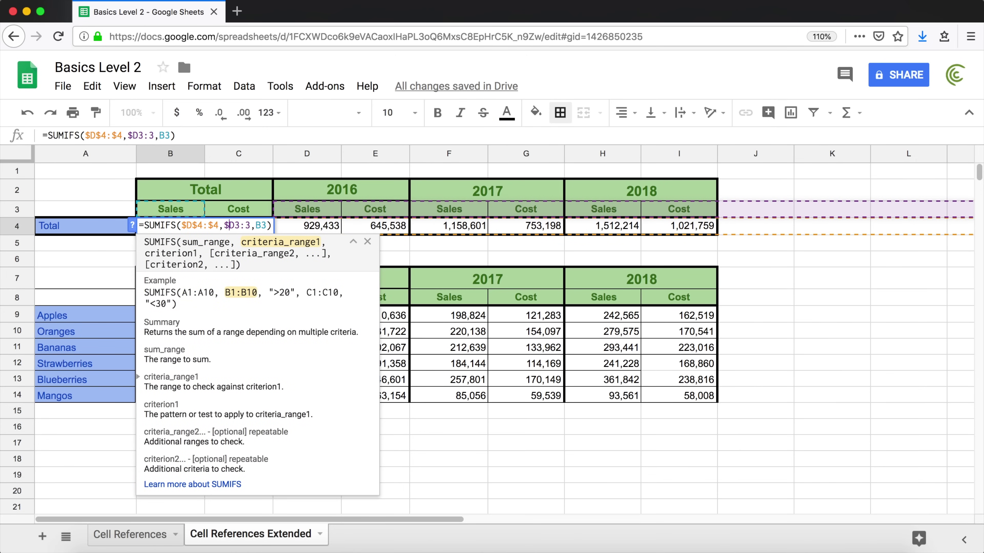
key(Right)
text($D$)
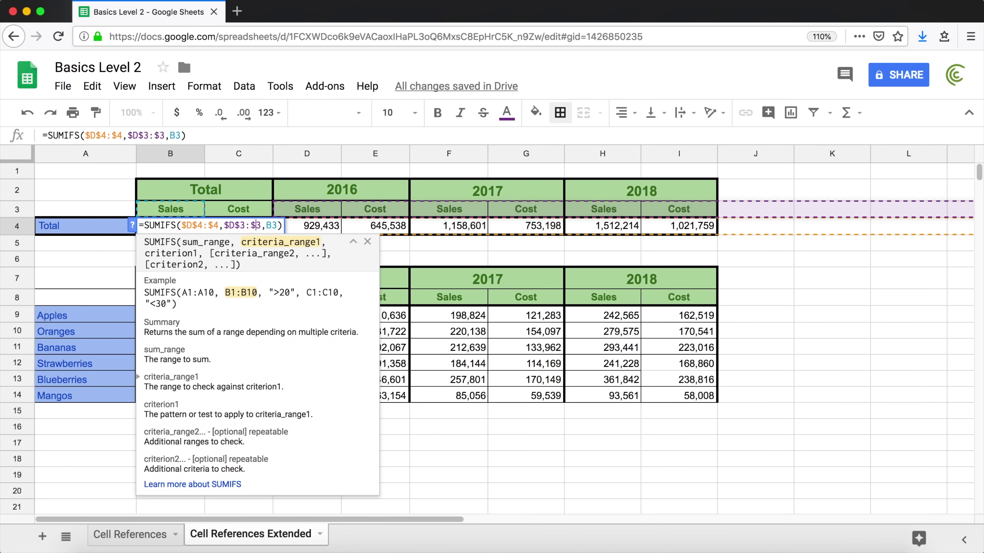
key(Return)
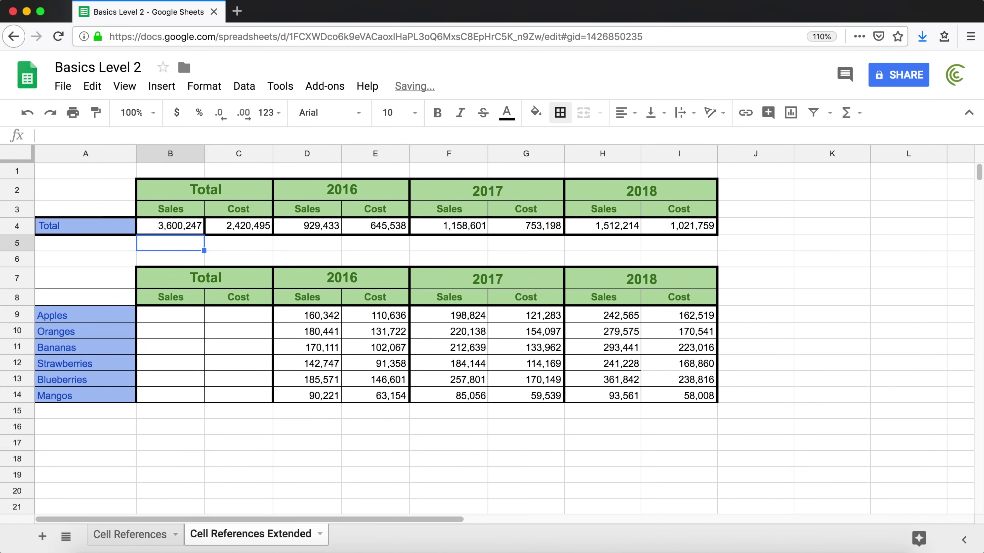
Step: Fill the open-ended SUMIFS formula from B4 into C4 and check the copied formula
click(202, 225)
drag(204, 234, 261, 225)
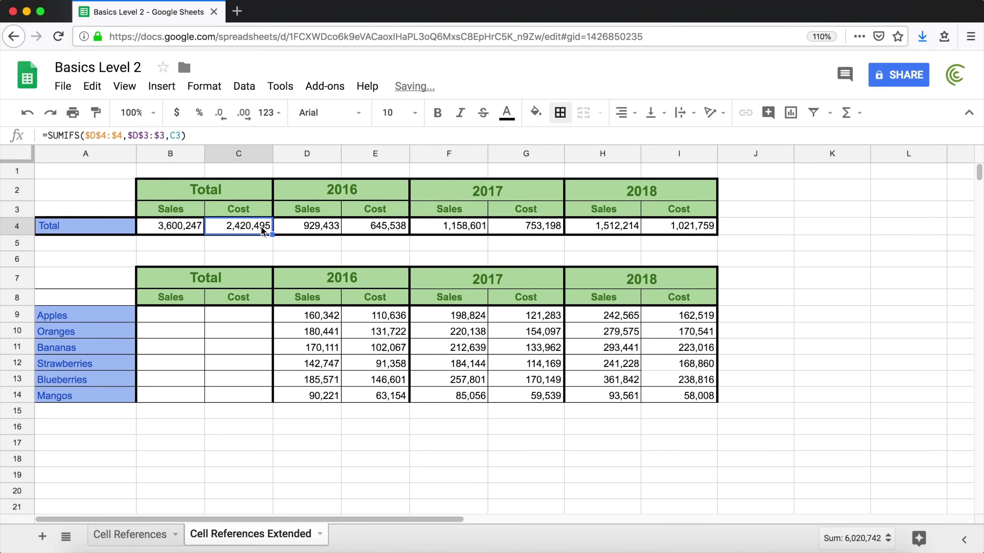
double_click(260, 226)
key(Escape)
click(243, 245)
click(178, 226)
Step: Write =SUMIFS(D9:I9,D8:I8,B8) in B9 to total the Apples Sales across all years
drag(175, 322, 243, 404)
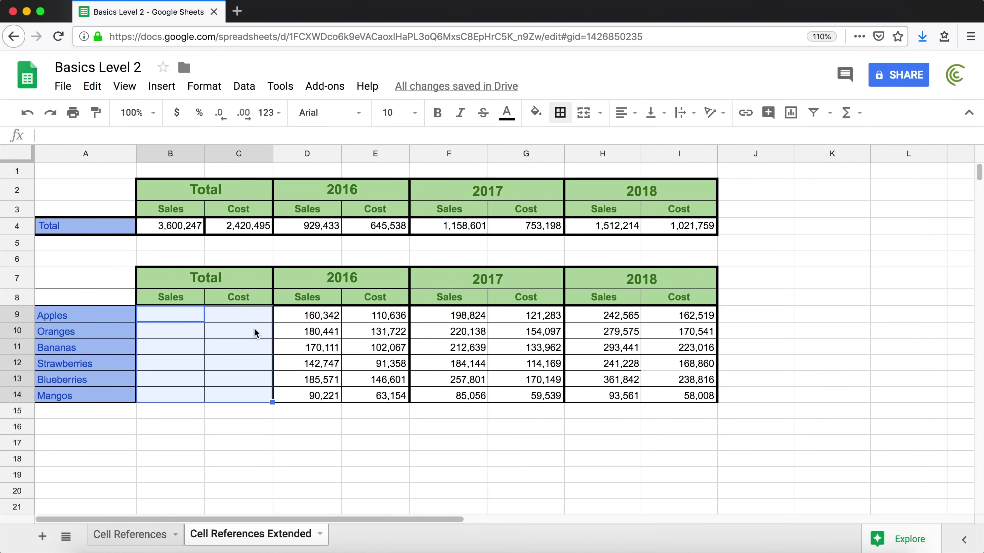
click(176, 318)
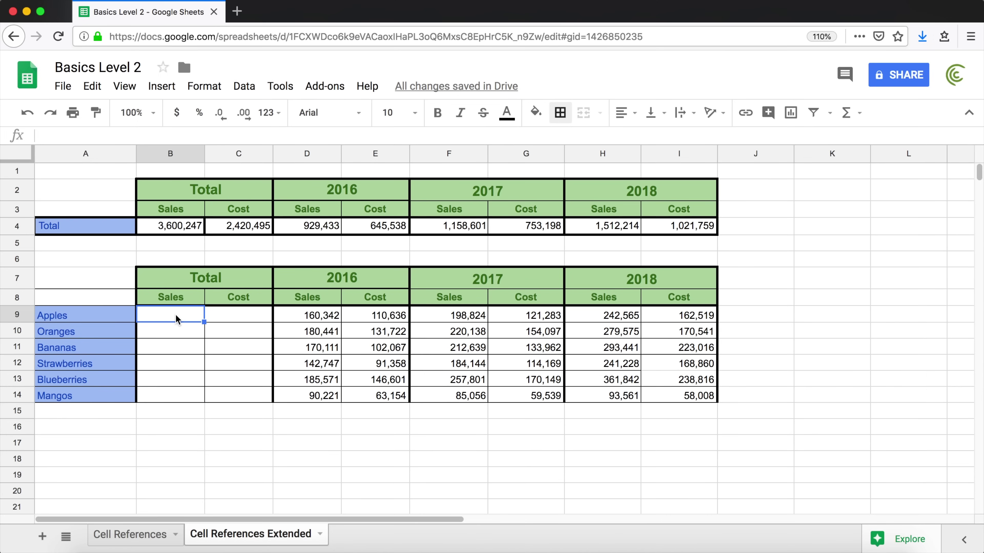
text(=SUMI)
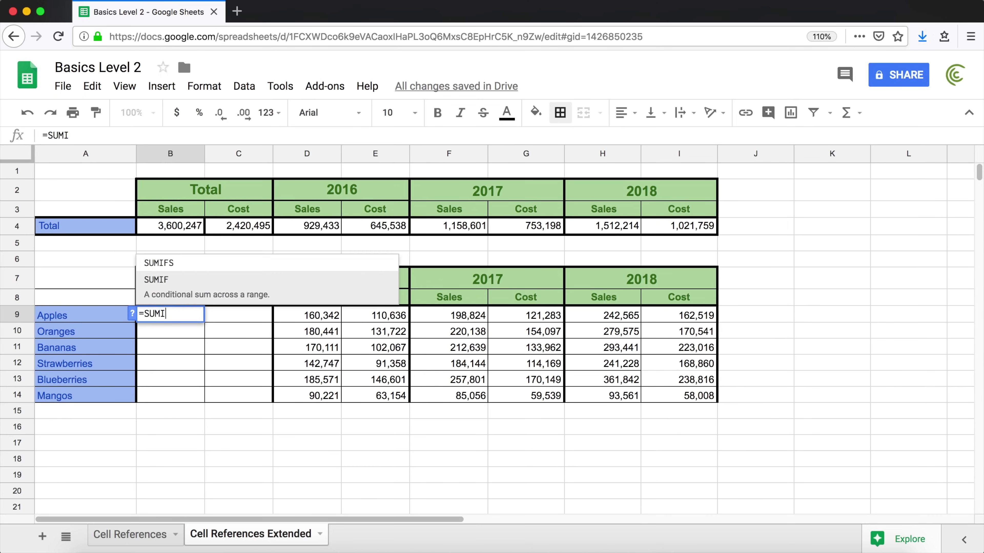
text(FS()
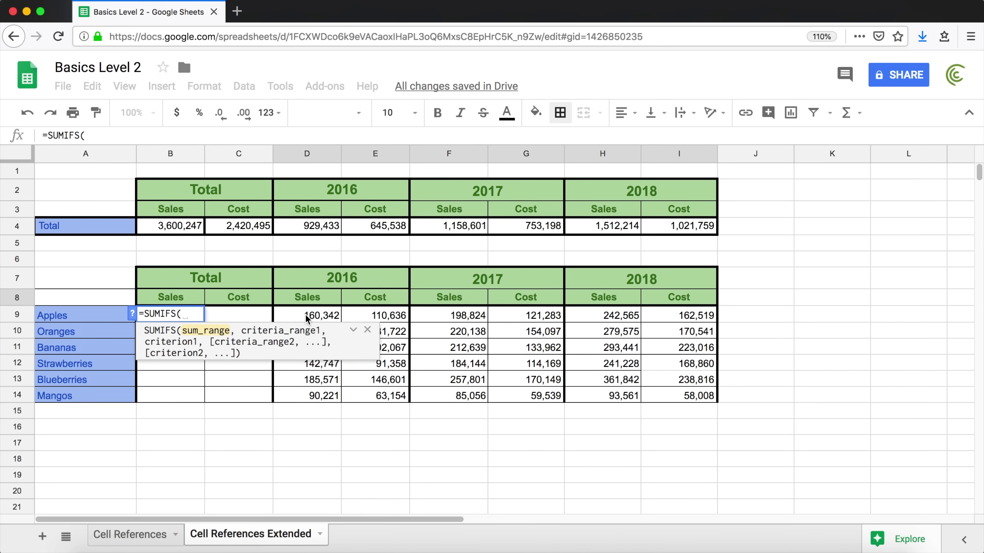
drag(306, 317, 638, 321)
text(,)
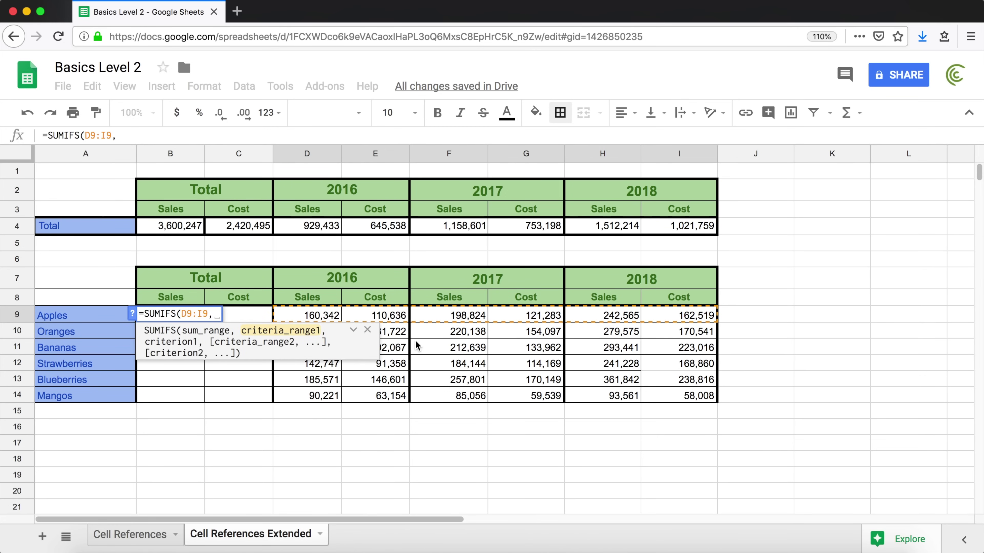
drag(306, 298, 672, 299)
text(,)
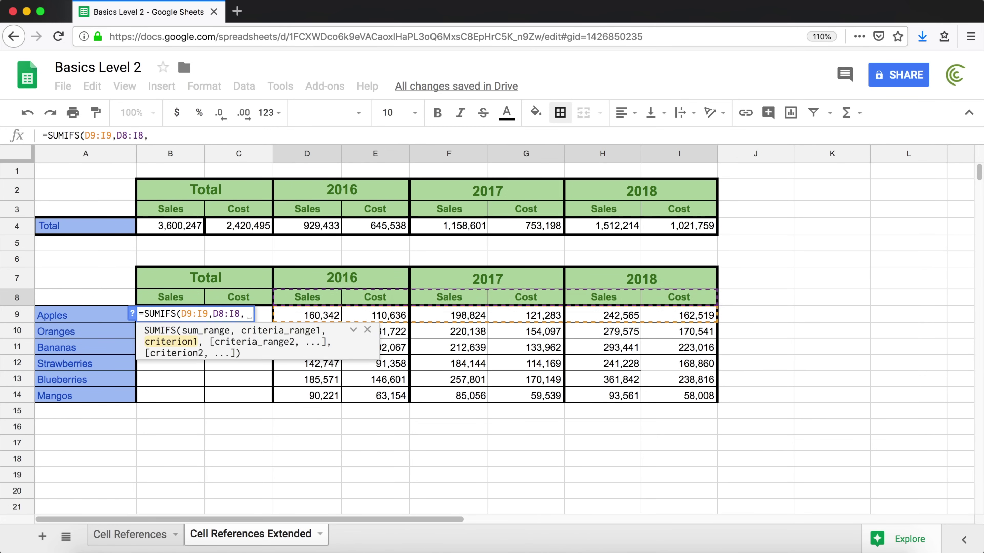
click(168, 296)
text())
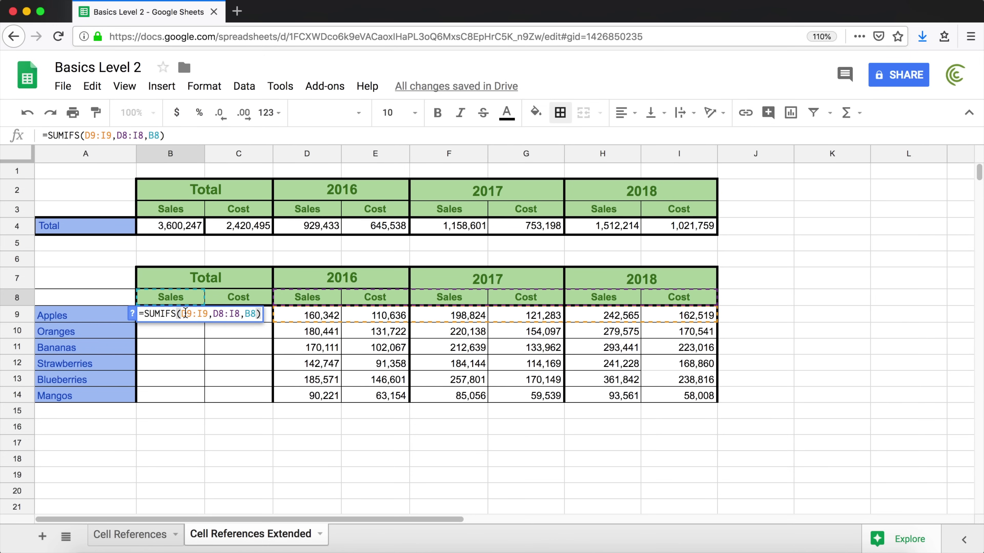
Step: Make both ranges in the B9 formula open-ended so it contains =SUMIFS(D9:9,D8:8,B8)
double_click(185, 312)
click(184, 312)
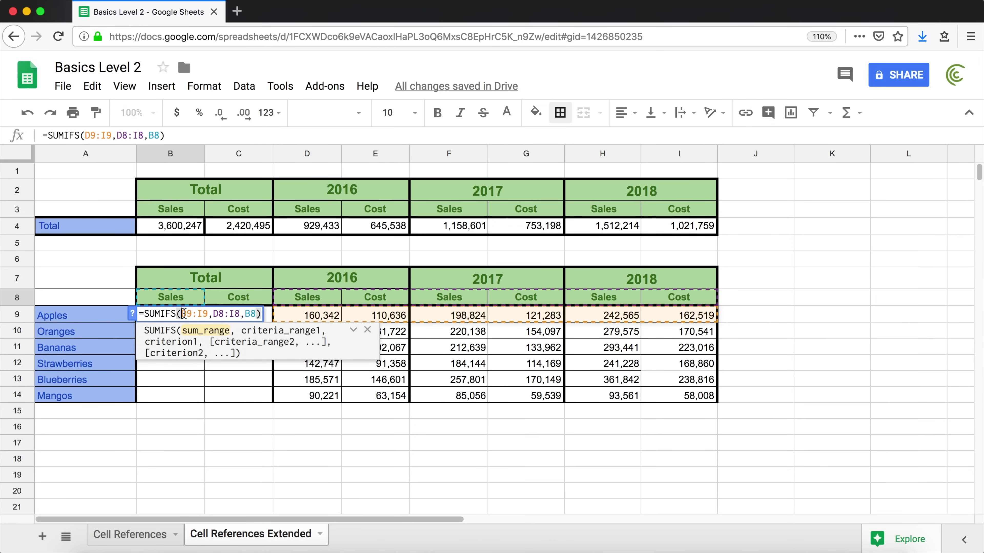
click(202, 313)
key(BackSpace)
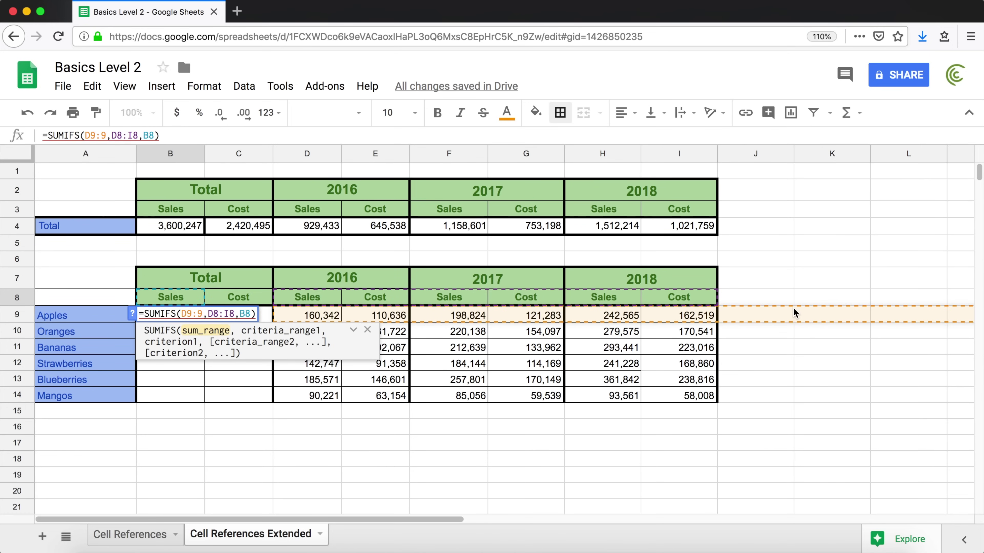
click(228, 314)
key(BackSpace)
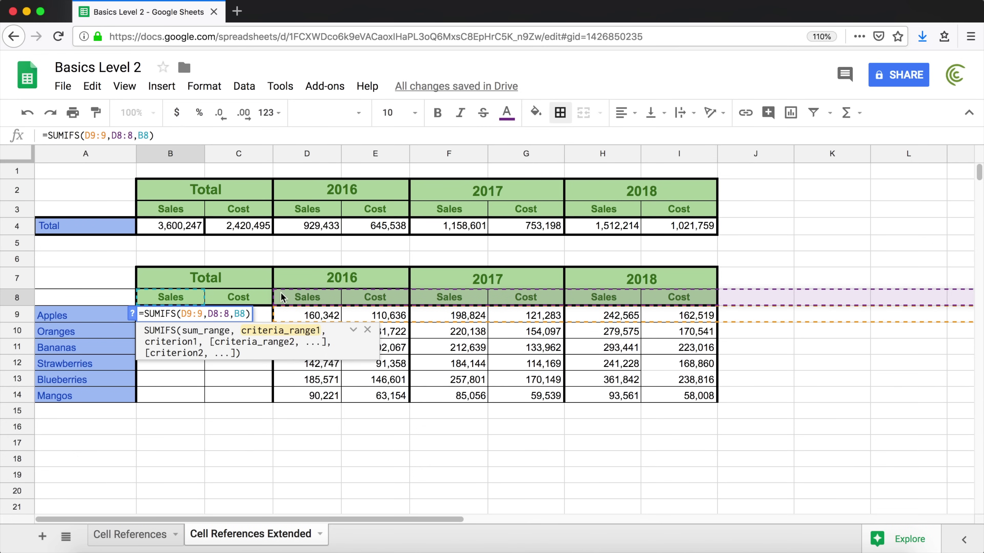
click(248, 313)
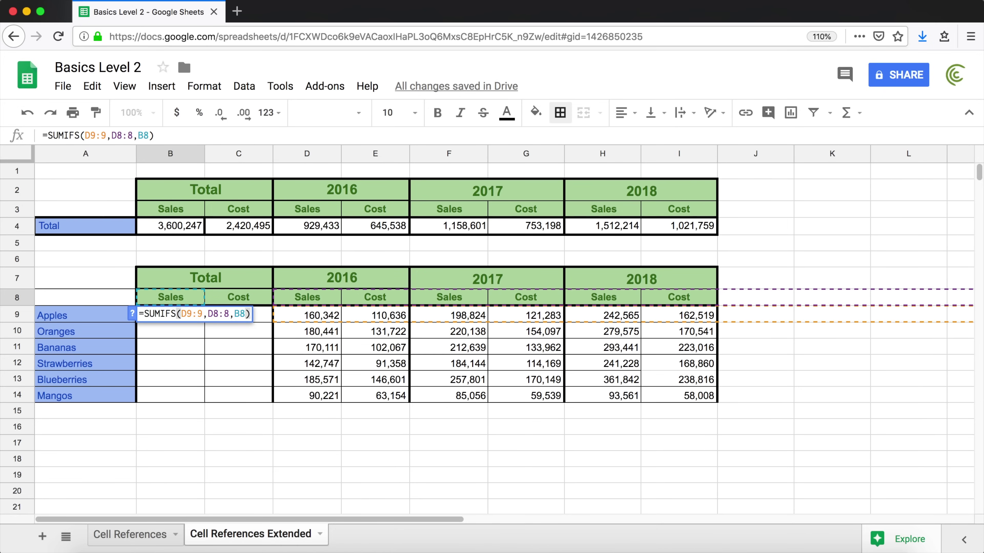
key(Return)
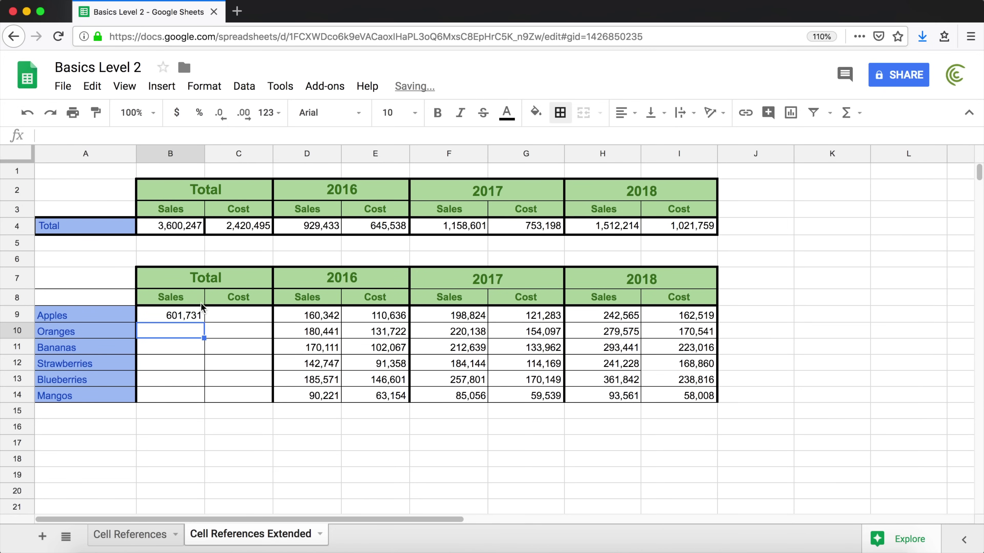
Step: Lock row 8 in the criteria range and criterion so B9 contains =SUMIFS(D9:9,D$8:$8,B$8)
double_click(184, 313)
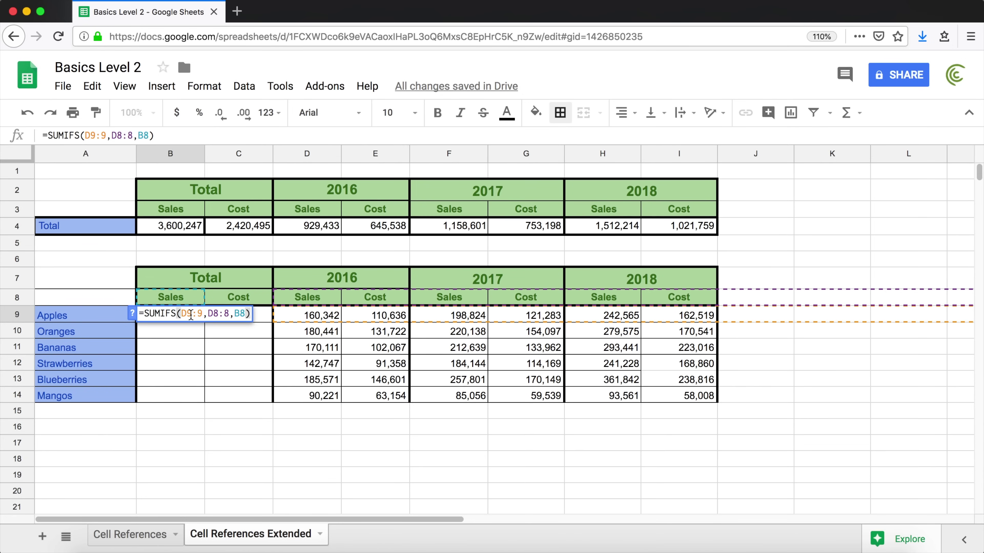
drag(182, 313, 204, 313)
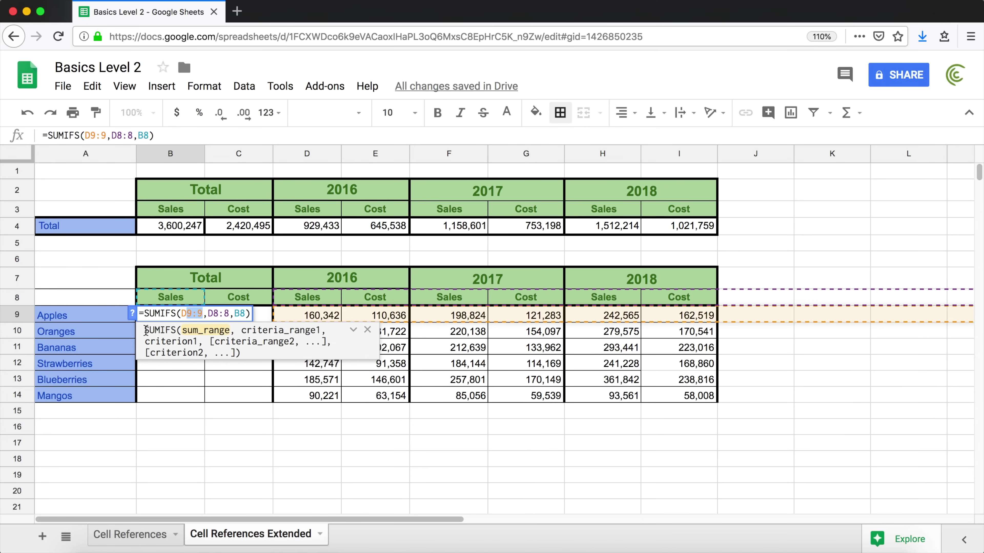
drag(213, 314, 227, 313)
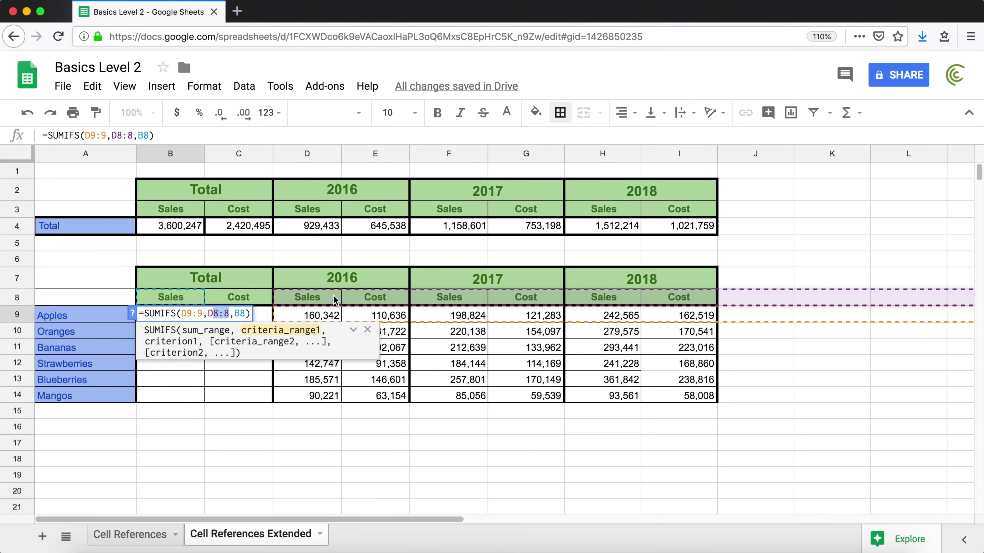
click(215, 312)
click(216, 312)
text($)
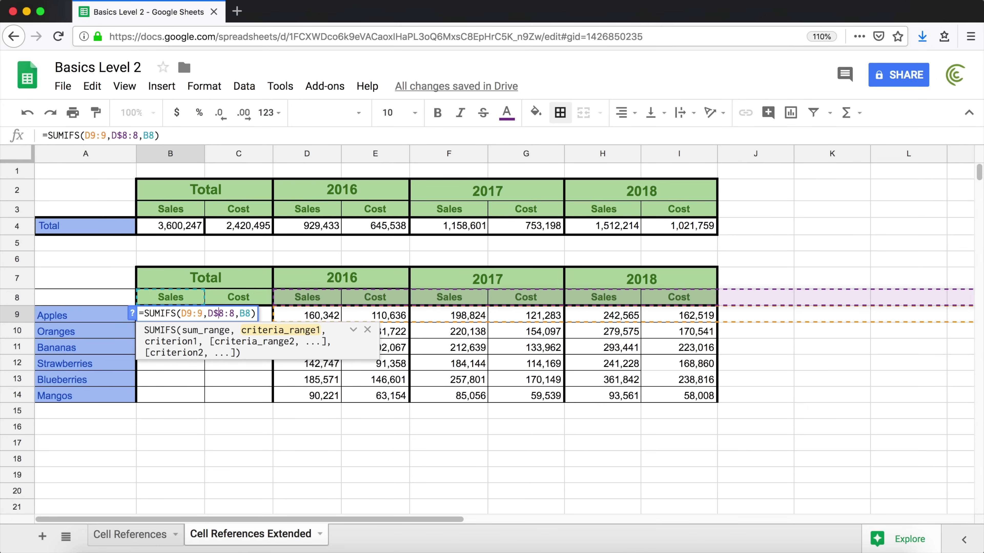
key(Right)
key(Right)
text($)
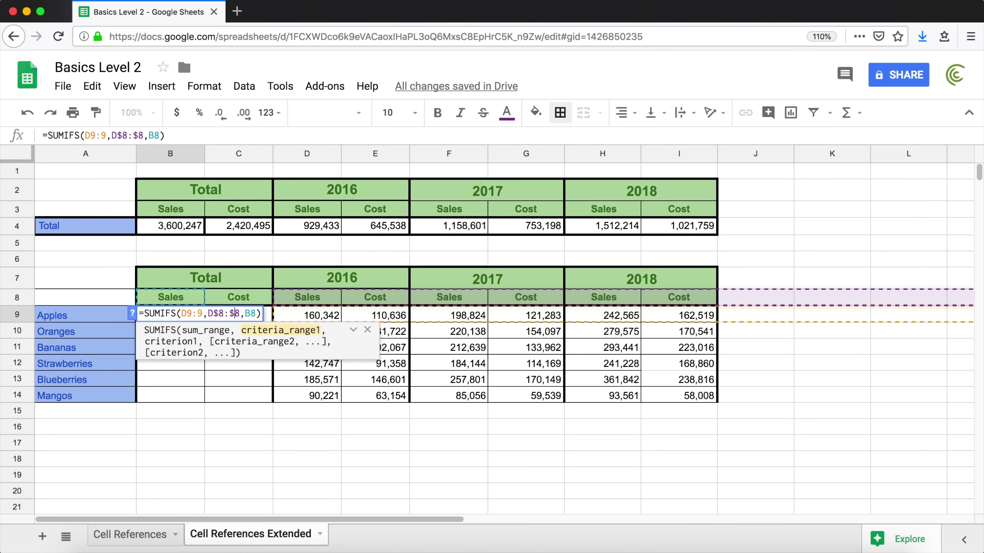
click(250, 312)
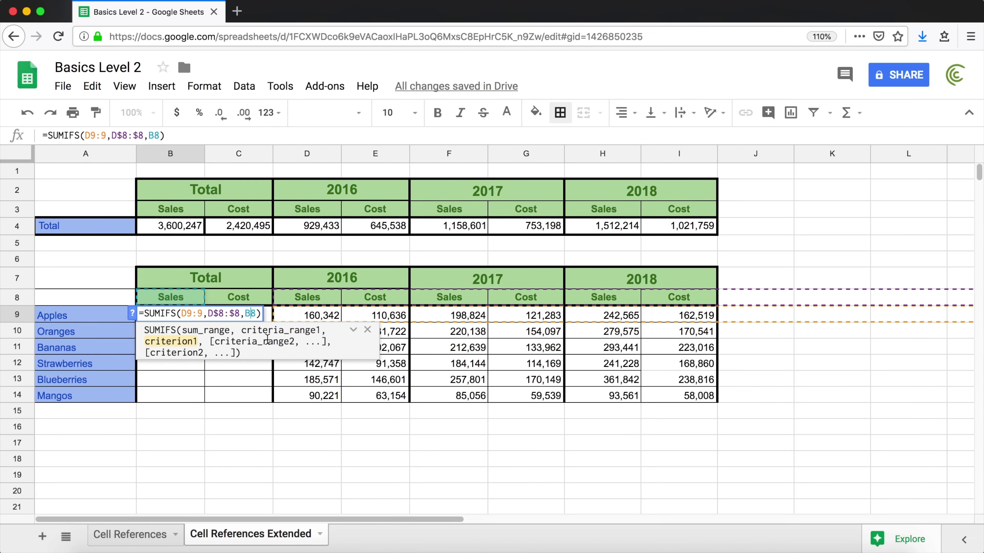
text($)
key(Return)
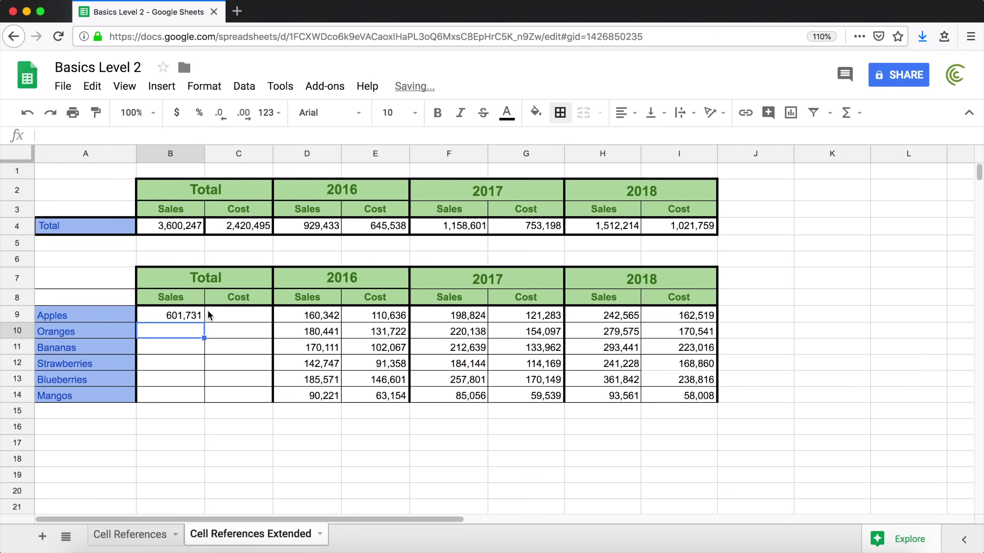
Step: Fill the B9 formula across B9:C14 and check the formulas in the total Sales column
click(199, 320)
drag(205, 322, 267, 401)
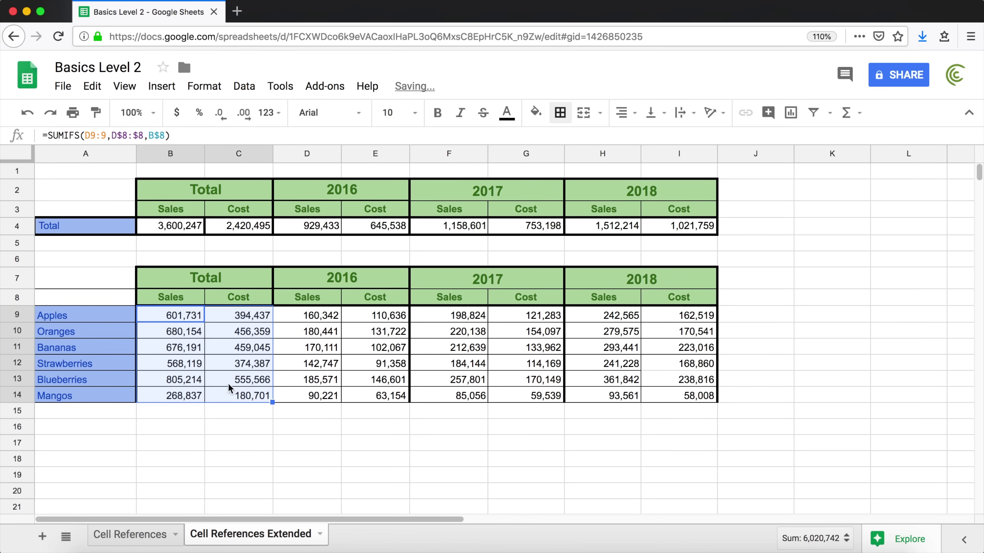
double_click(177, 316)
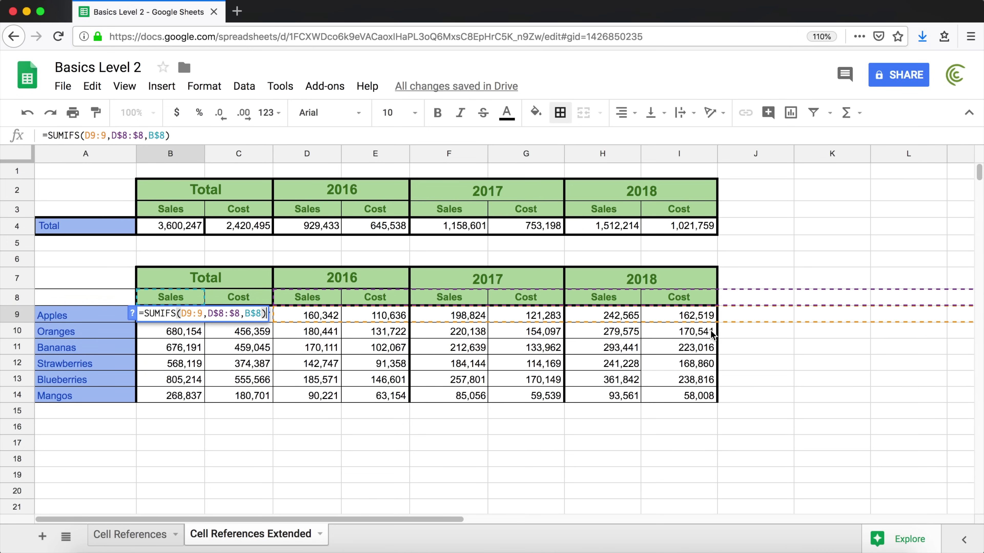
key(Escape)
double_click(178, 331)
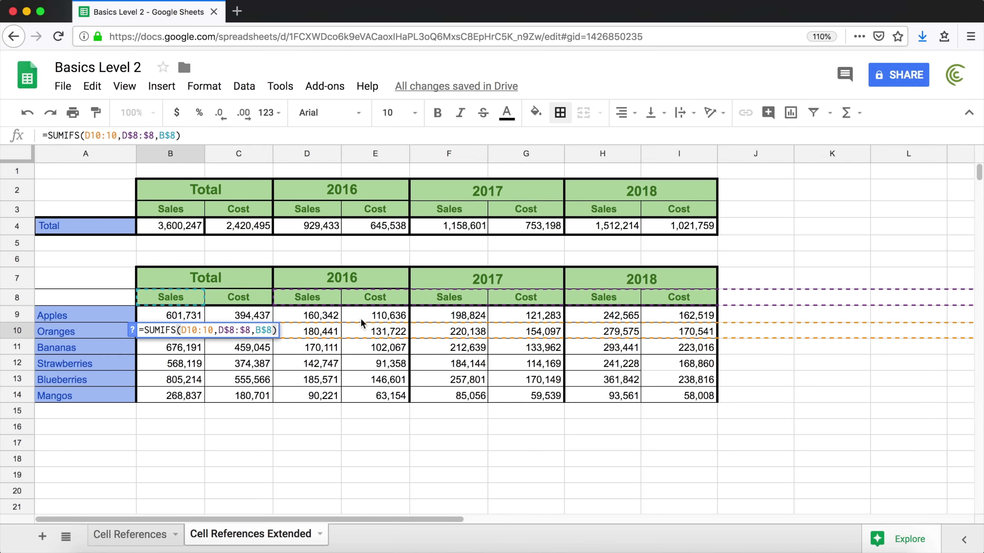
key(Escape)
double_click(185, 345)
key(Escape)
double_click(181, 375)
key(Escape)
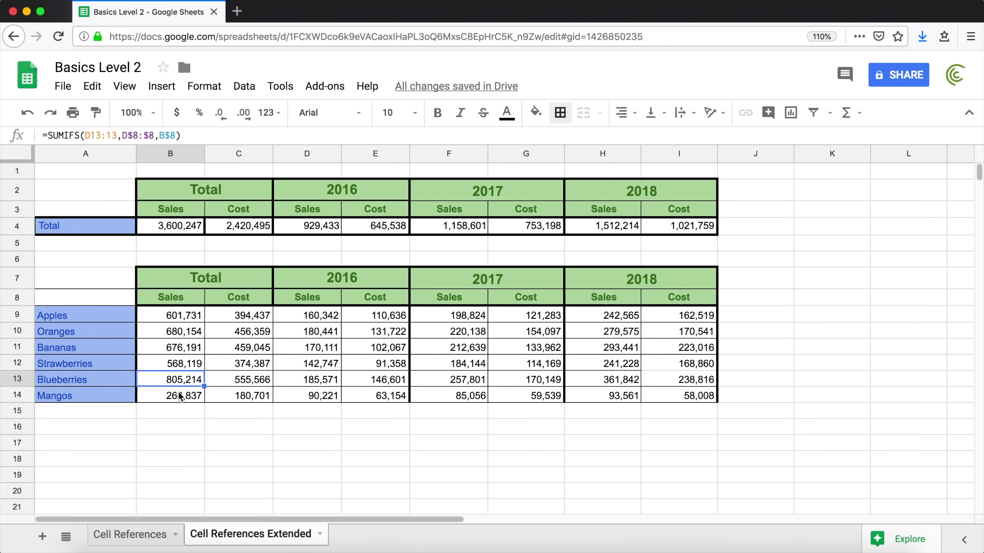
Step: Check the copied Apples Cost formula in C9 and undo the fill of B9:C14
double_click(221, 313)
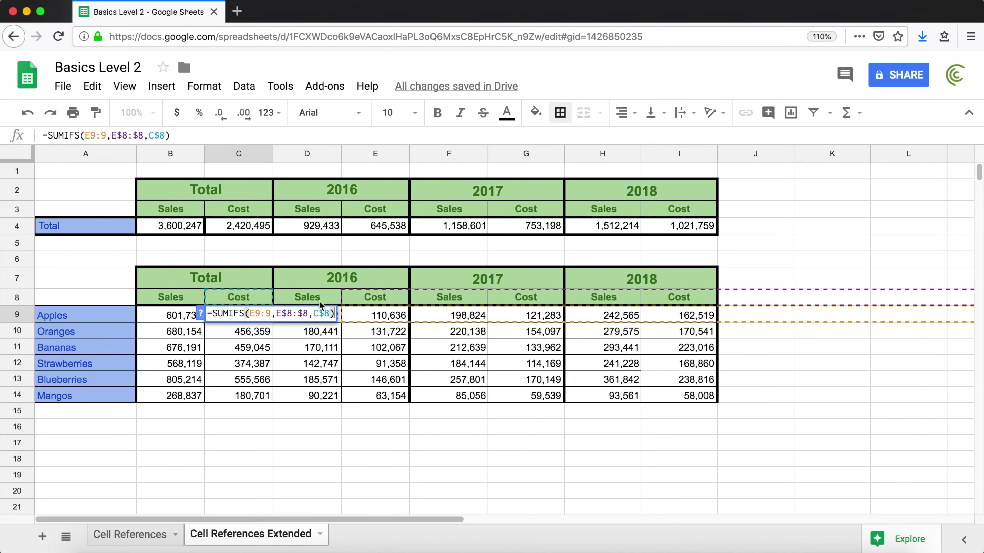
key(Escape)
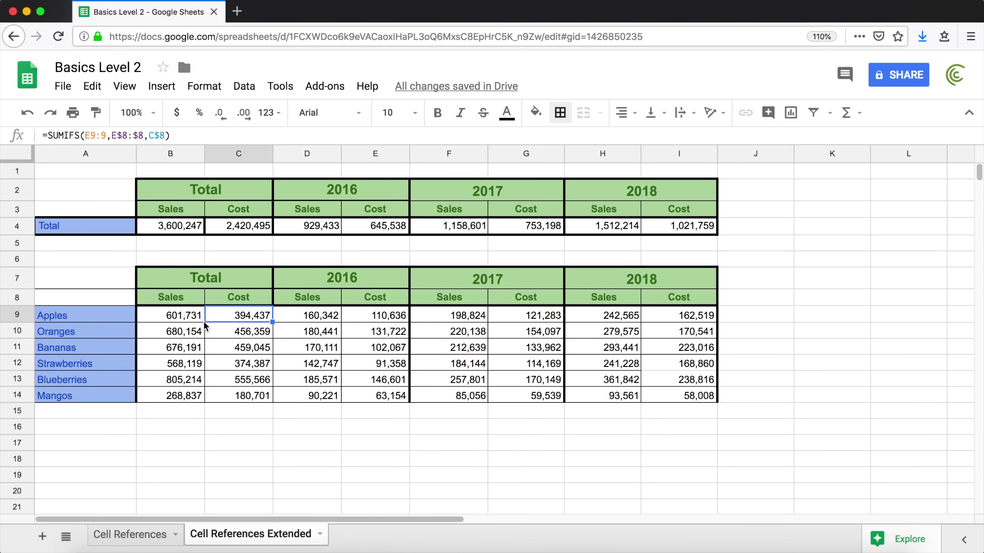
key(super+z)
key(super+z)
Step: Lock column D in the sum and criteria ranges so B9 contains =SUMIFS($D9:9,$D$8:$8,B$8)
double_click(182, 318)
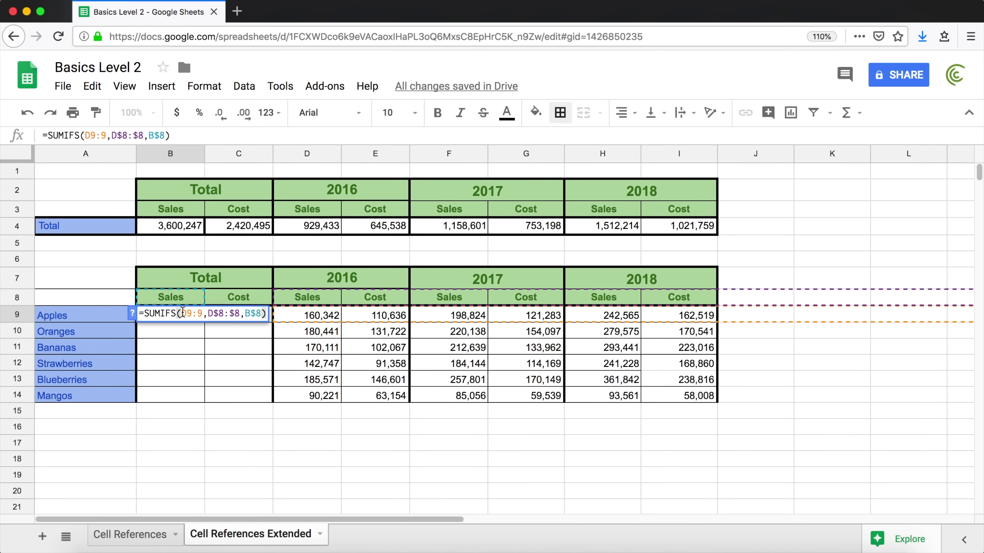
click(182, 313)
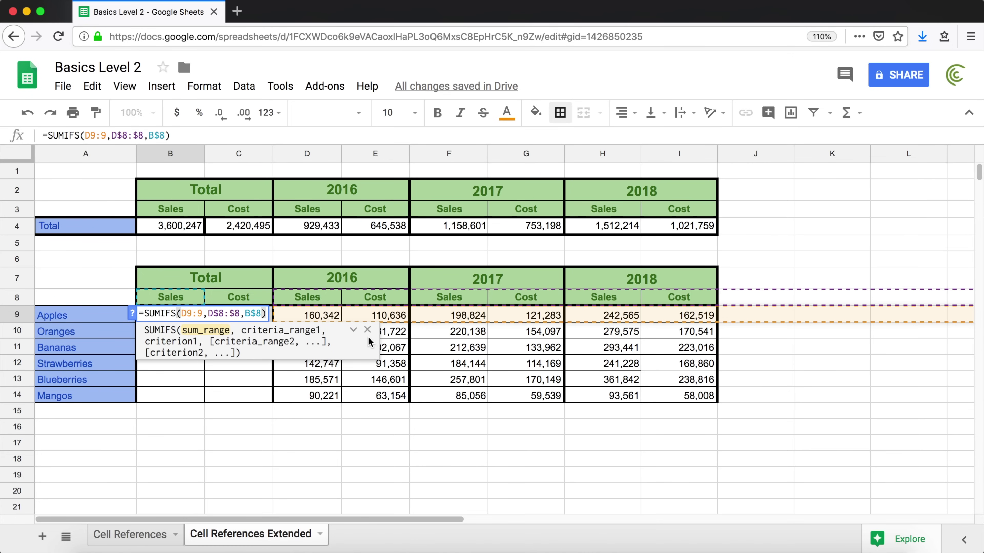
text($)
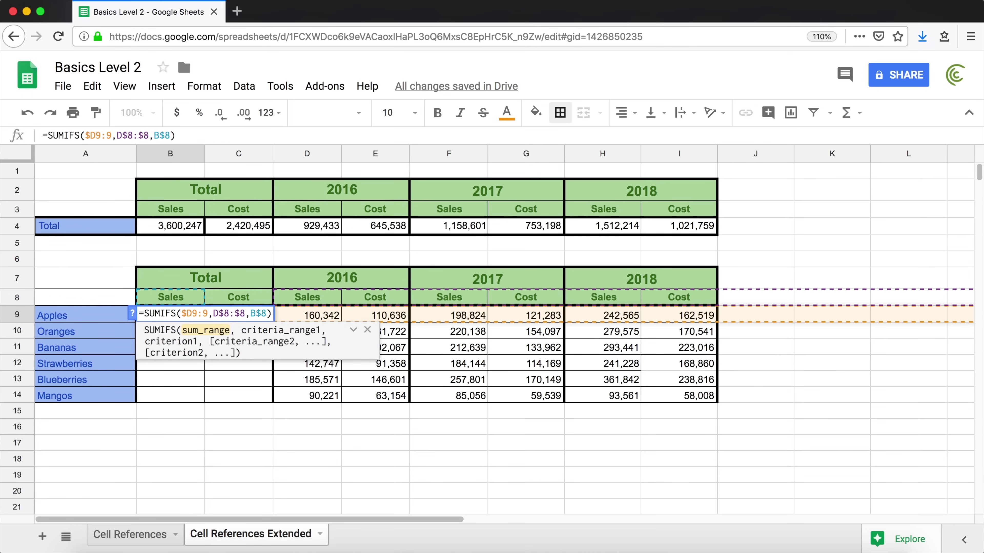
click(214, 313)
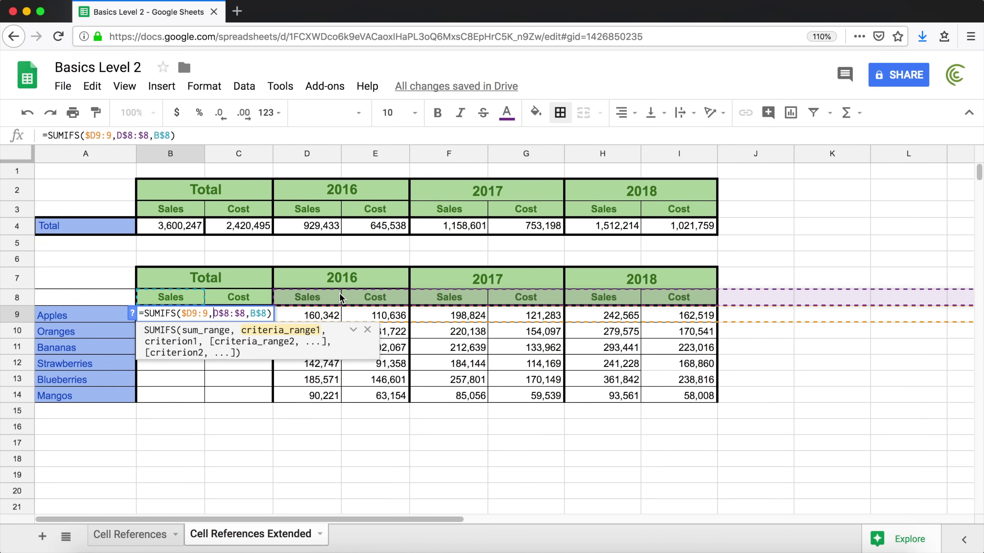
text($)
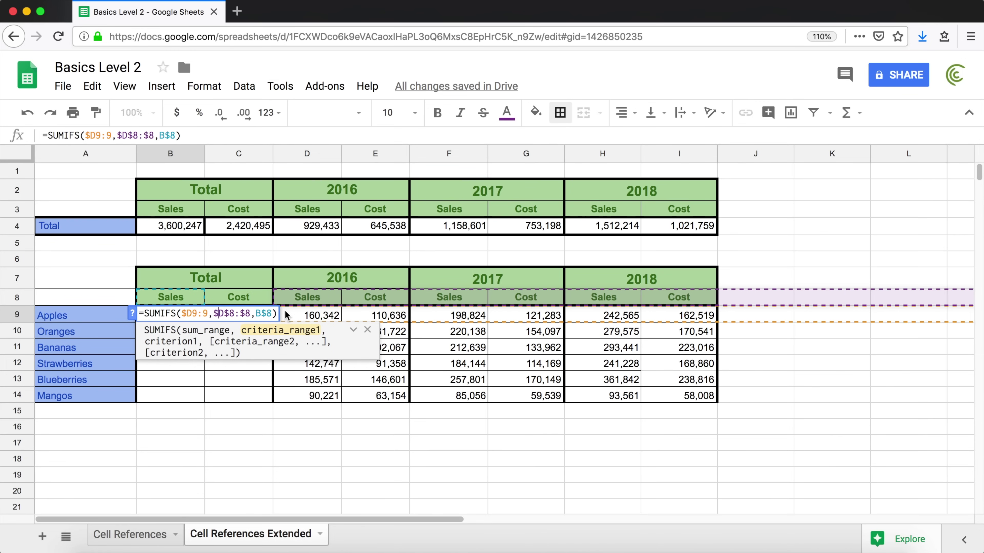
click(256, 315)
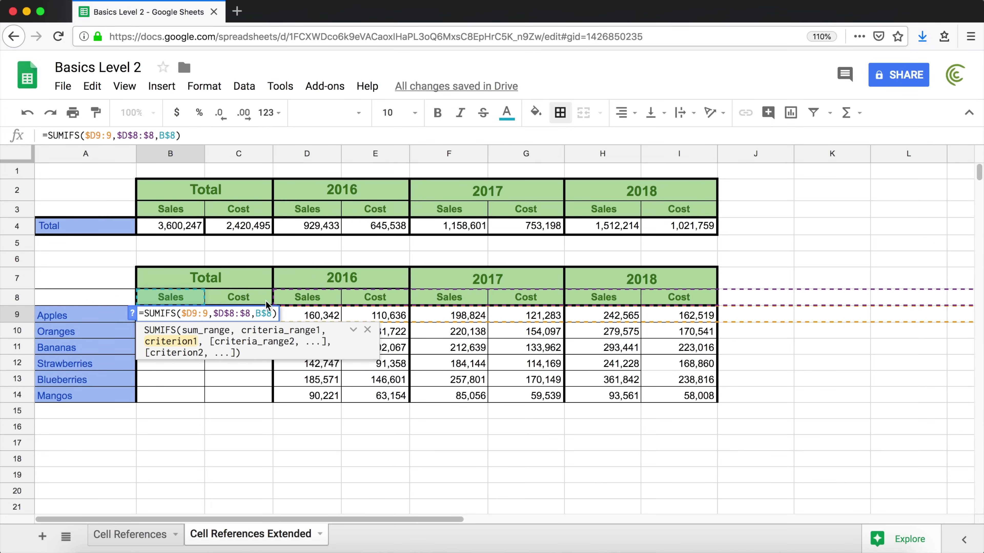
key(Return)
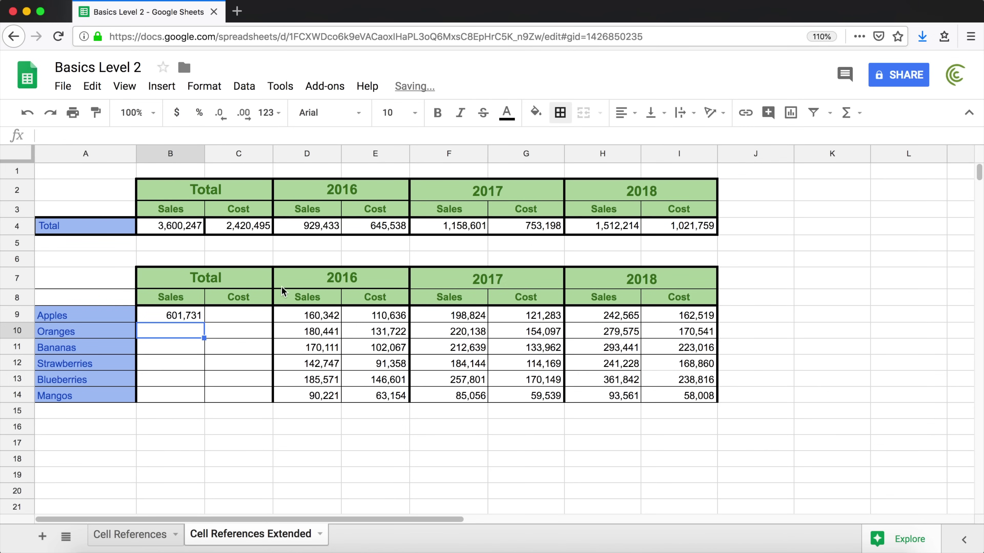
Step: Fill the column-locked B9 formula down and across to C14, and undo the fill
click(196, 317)
drag(204, 322, 274, 402)
click(267, 410)
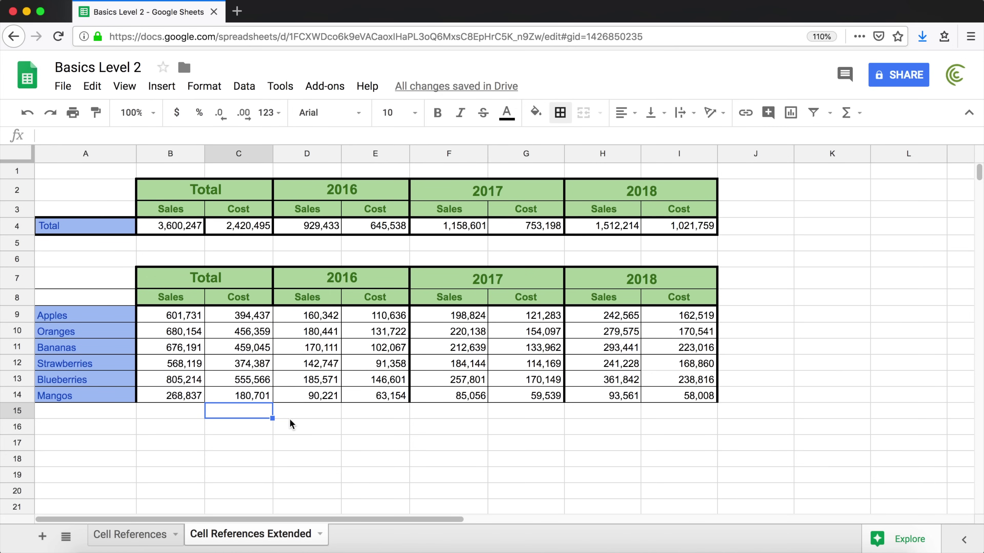
key(super+z)
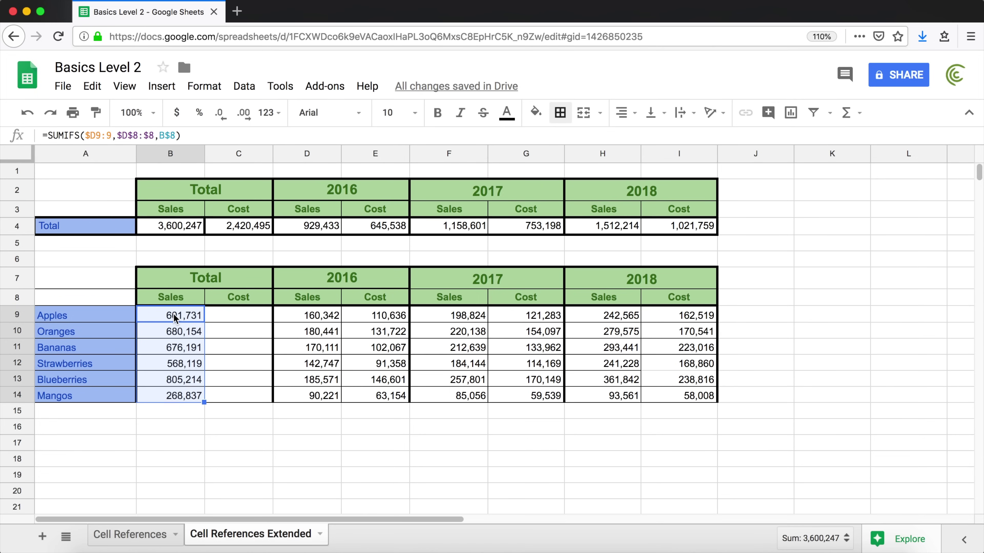
key(super+z)
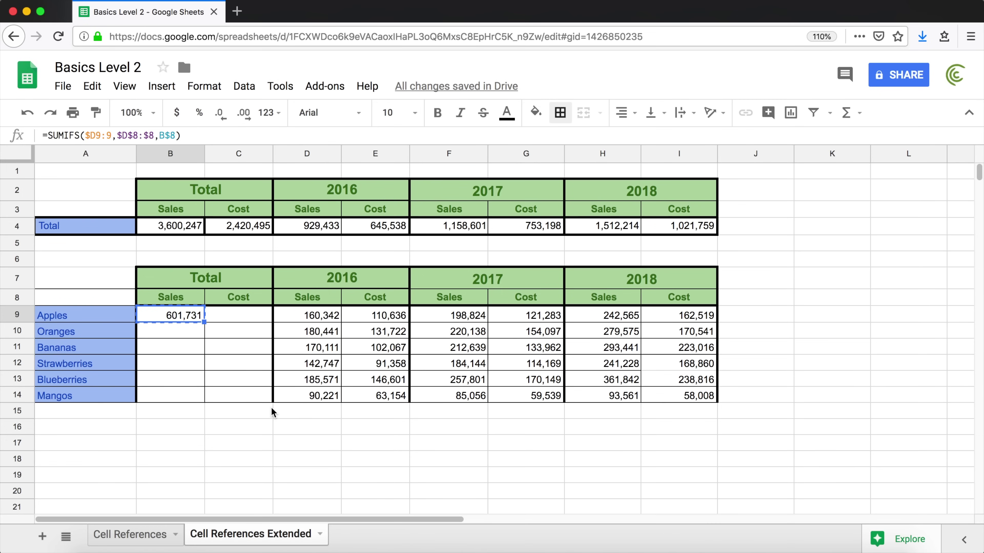
Step: Copy B9, paste only its formula into B9:C14, and check the Apples, Bananas and Mangos Sales formulas
drag(187, 320, 253, 394)
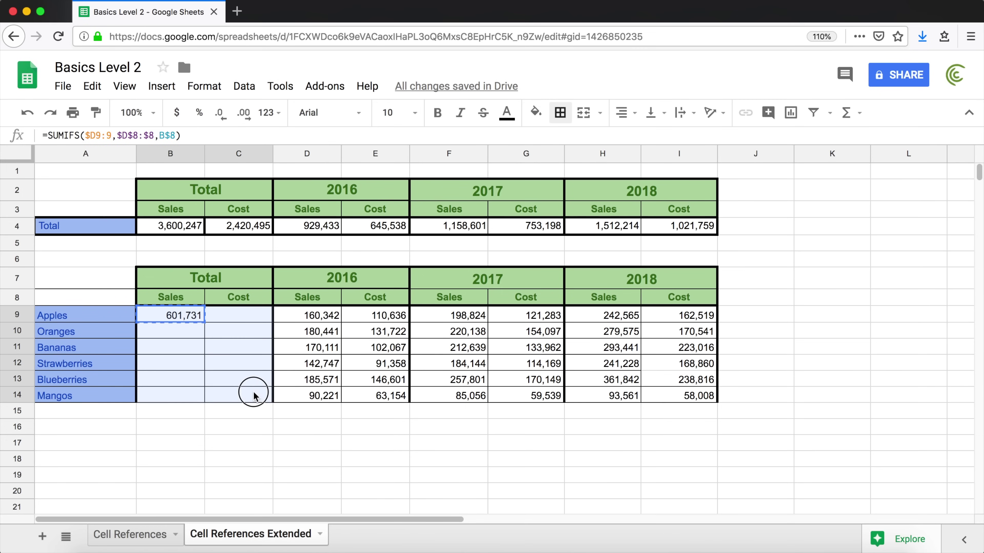
right_click(181, 316)
mouse_move(303, 400)
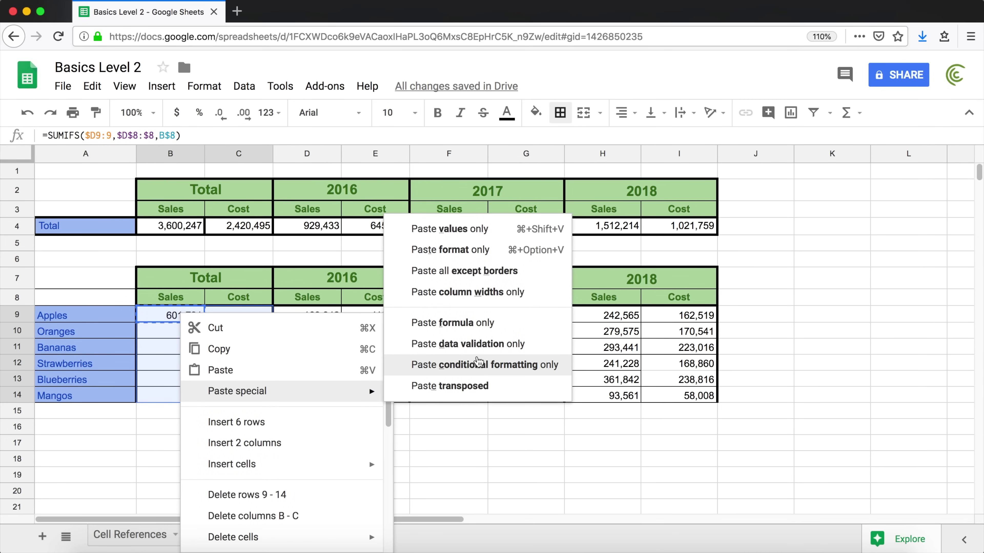
click(480, 326)
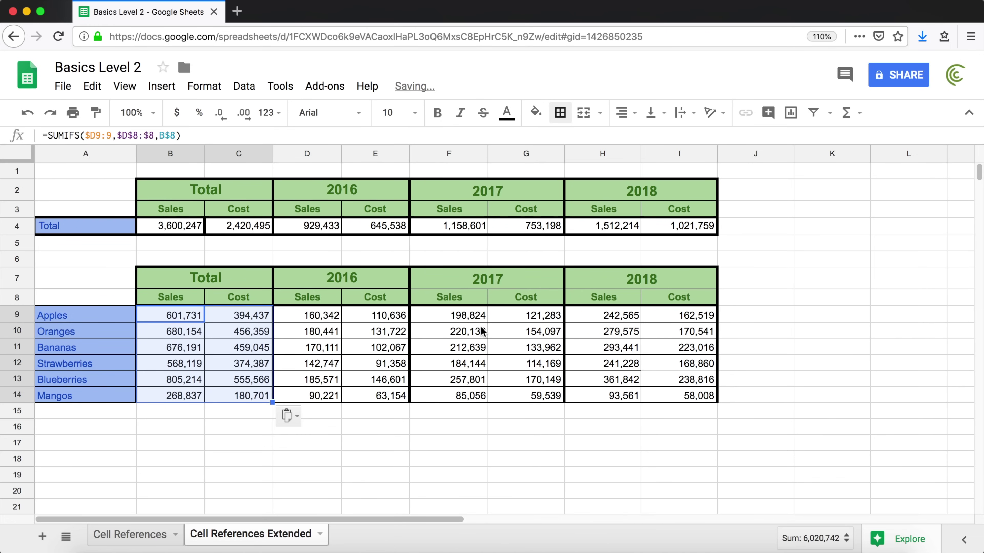
double_click(175, 314)
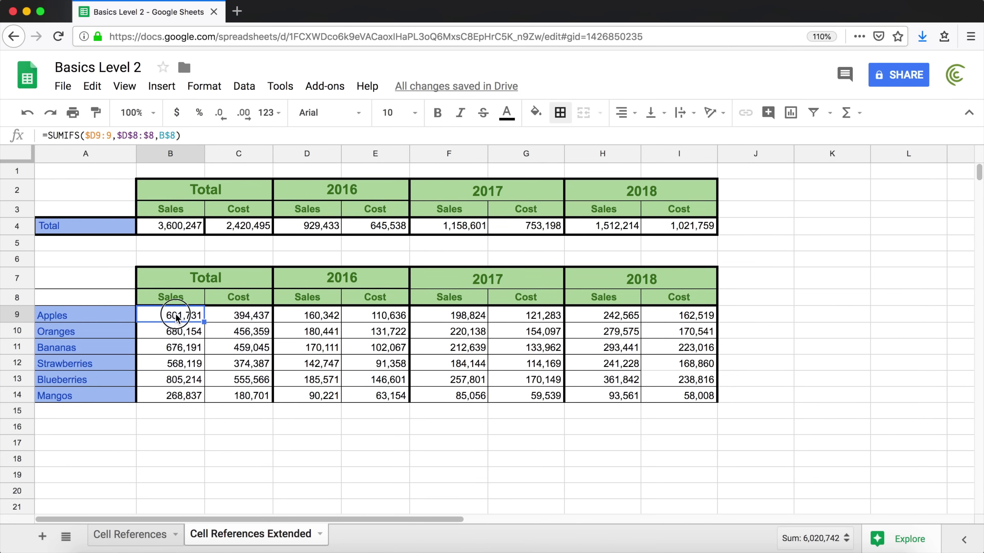
key(Escape)
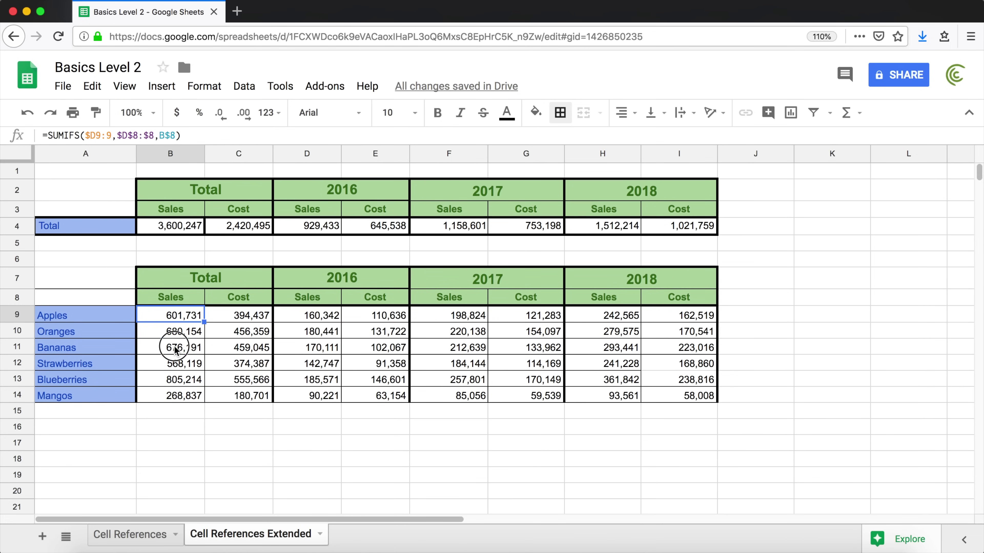
double_click(174, 348)
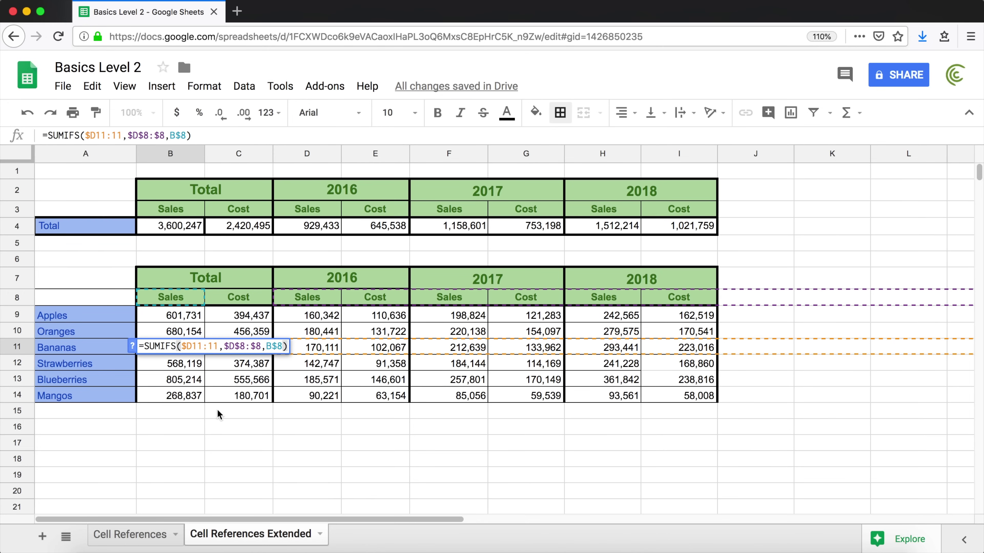
key(Escape)
double_click(192, 395)
key(Escape)
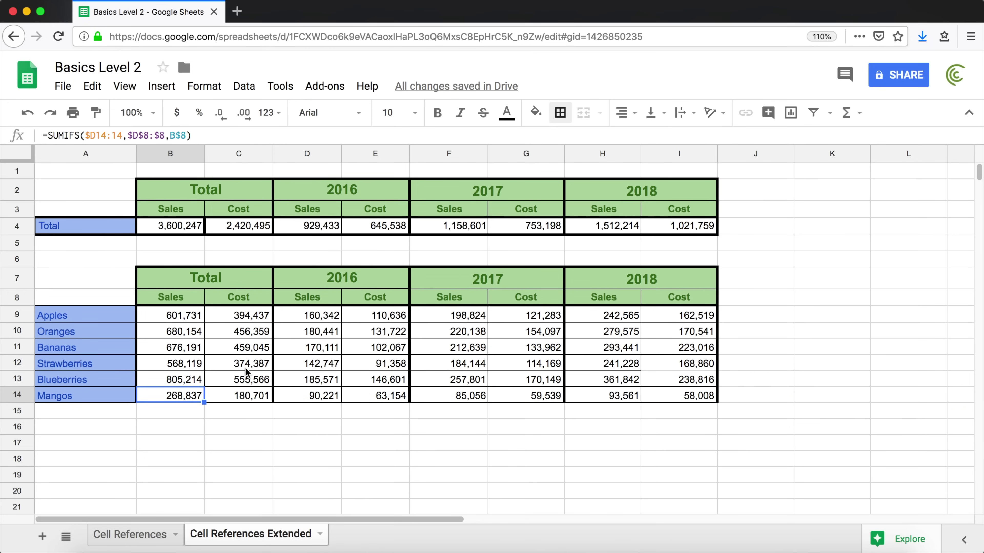
Step: Examine the copied Cost formulas for Blueberries, Oranges and Bananas, and the Apples Sales formula in B9
double_click(244, 379)
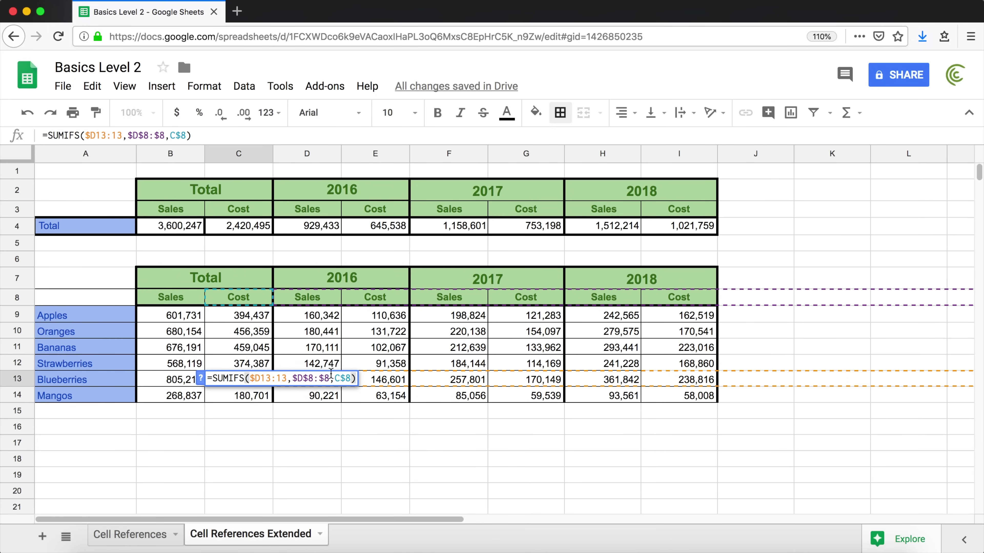
key(Escape)
double_click(227, 326)
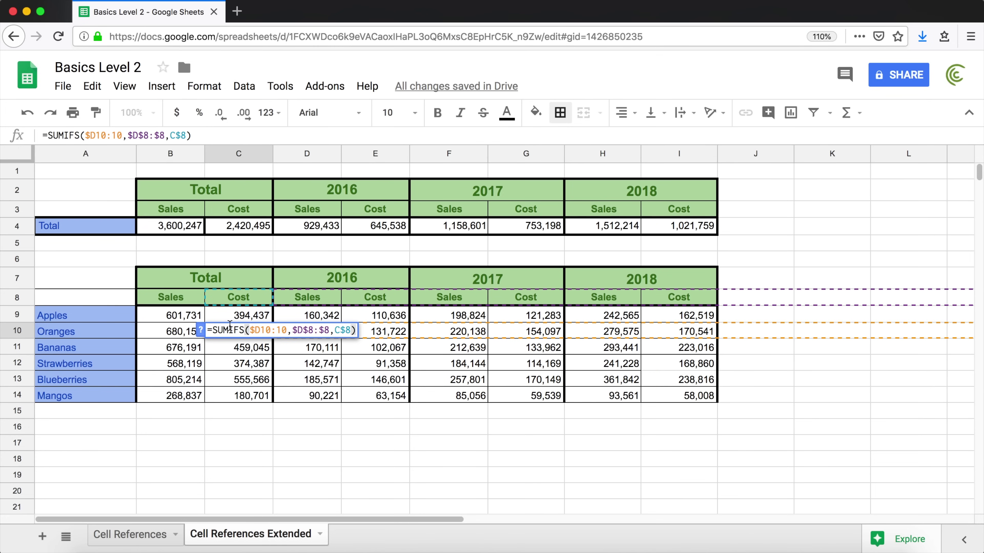
key(Escape)
double_click(229, 351)
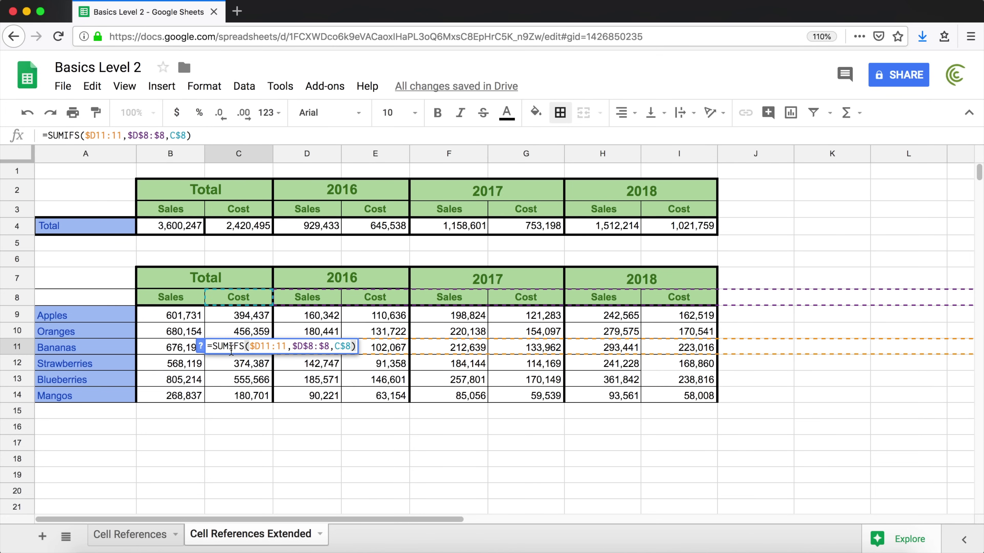
key(Escape)
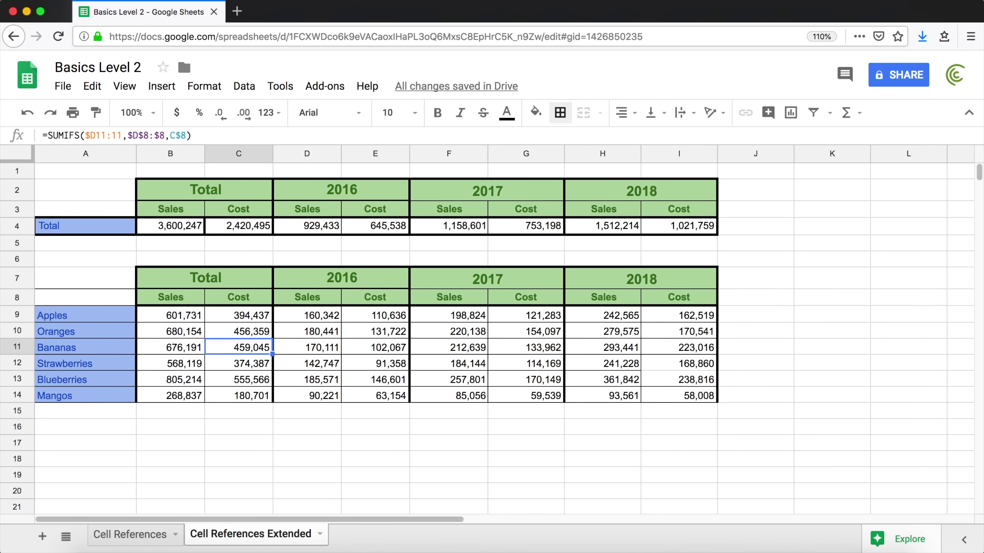
double_click(159, 312)
key(Escape)
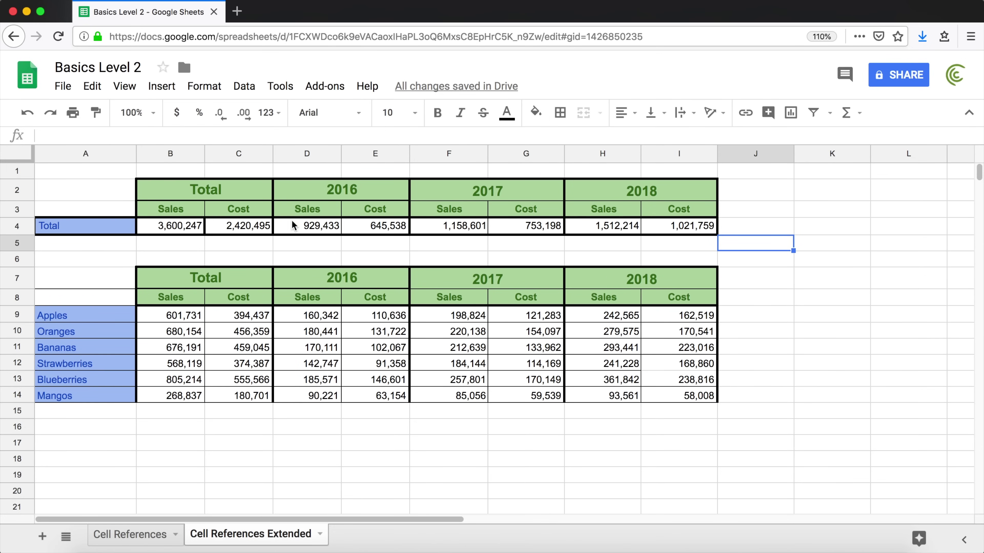
Step: Extend the lower table's 2018 block H7:I14 across columns J and K as a 2019 block
click(651, 190)
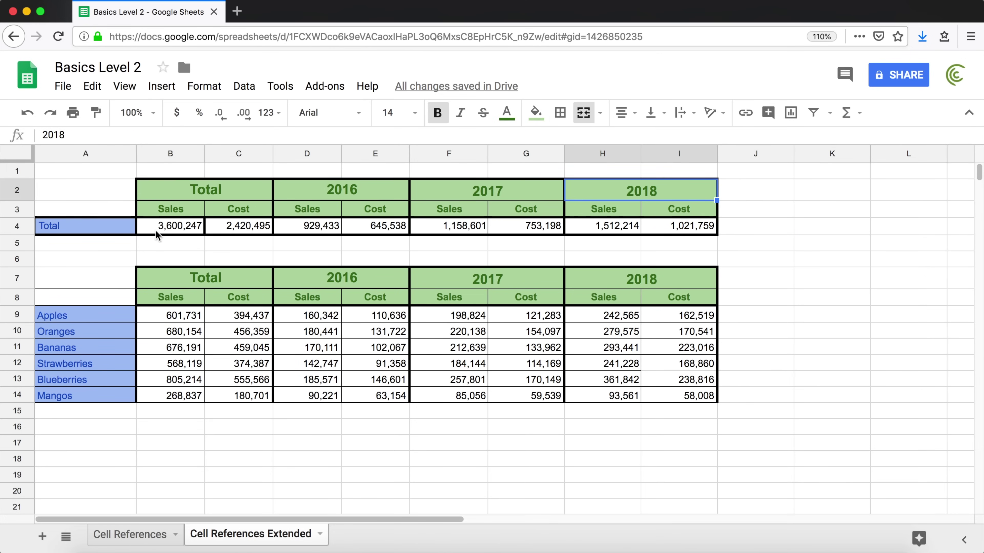
drag(162, 228, 230, 229)
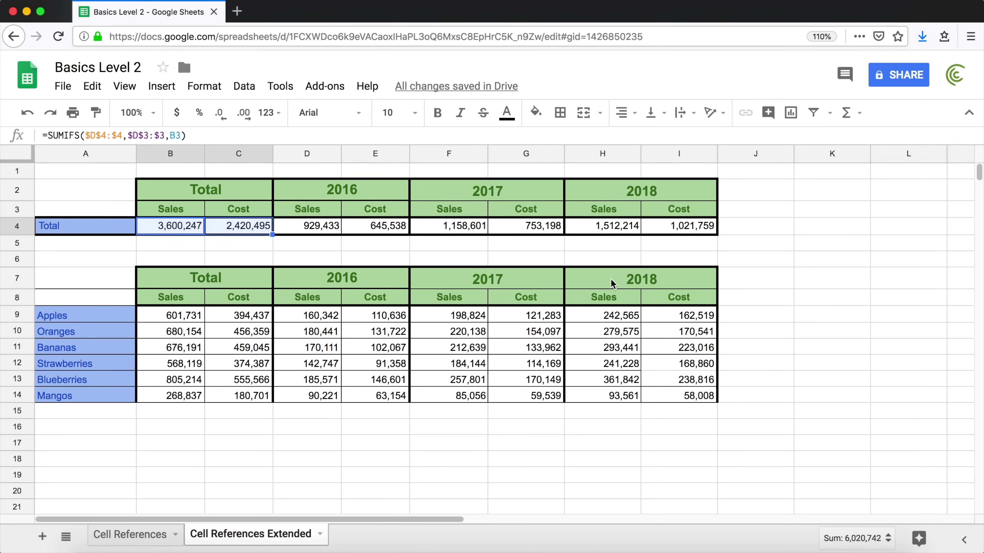
drag(607, 282, 834, 399)
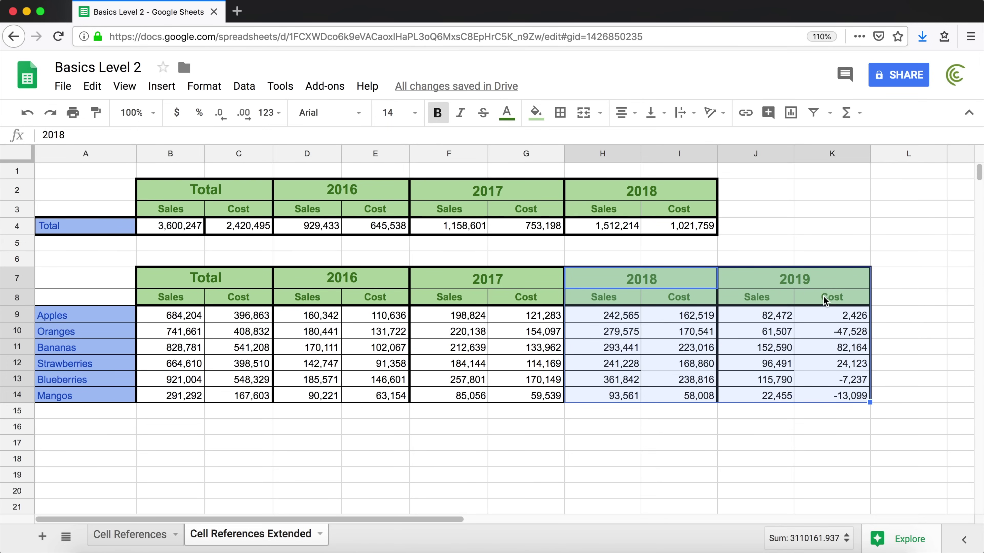
Step: Clear the extrapolated 2019 Sales and Cost values from J9:K14
click(770, 316)
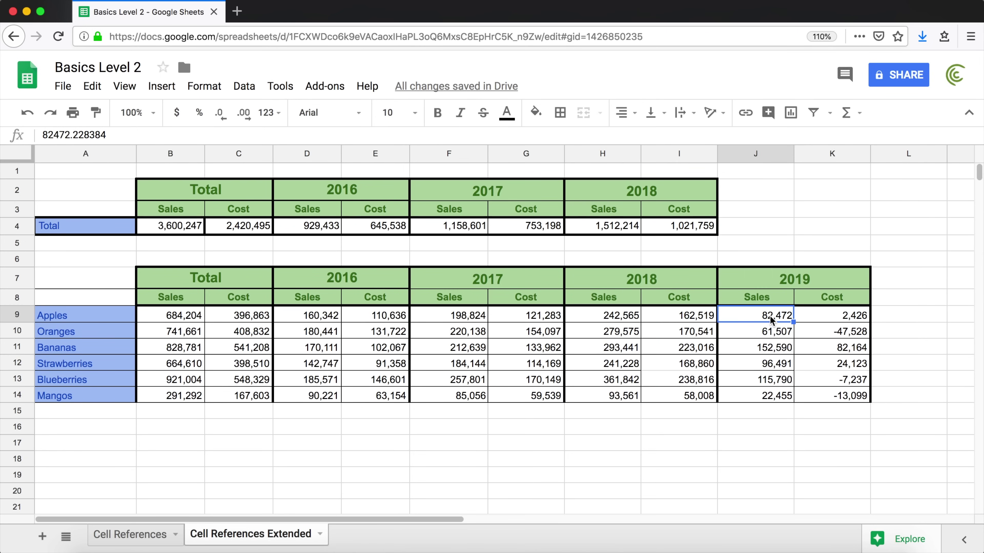
drag(770, 318, 815, 399)
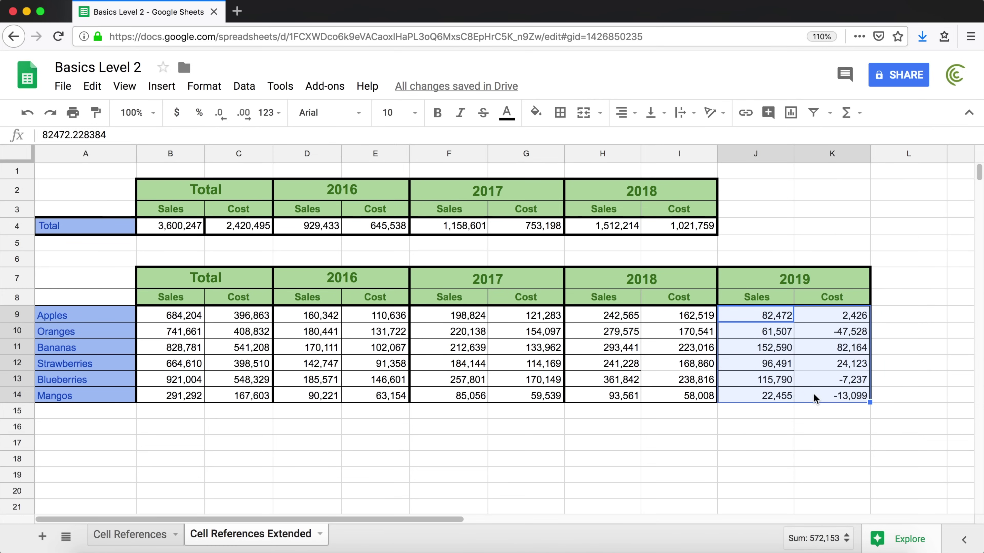
key(Delete)
click(757, 316)
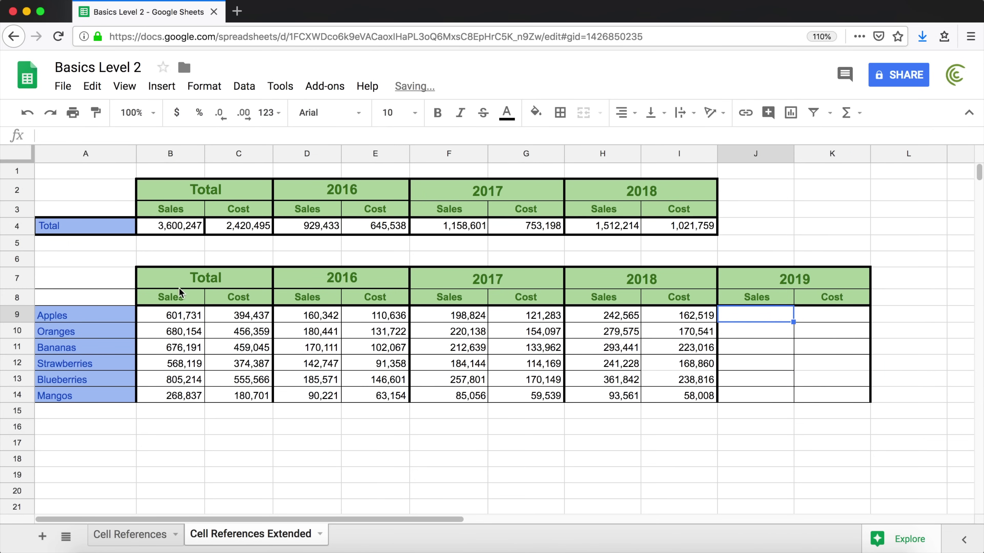
Step: Enter 210000 as the Apples 2019 Sales in J9 and 180000 as the Cost in K9, checking the Apples totals
drag(167, 316, 170, 413)
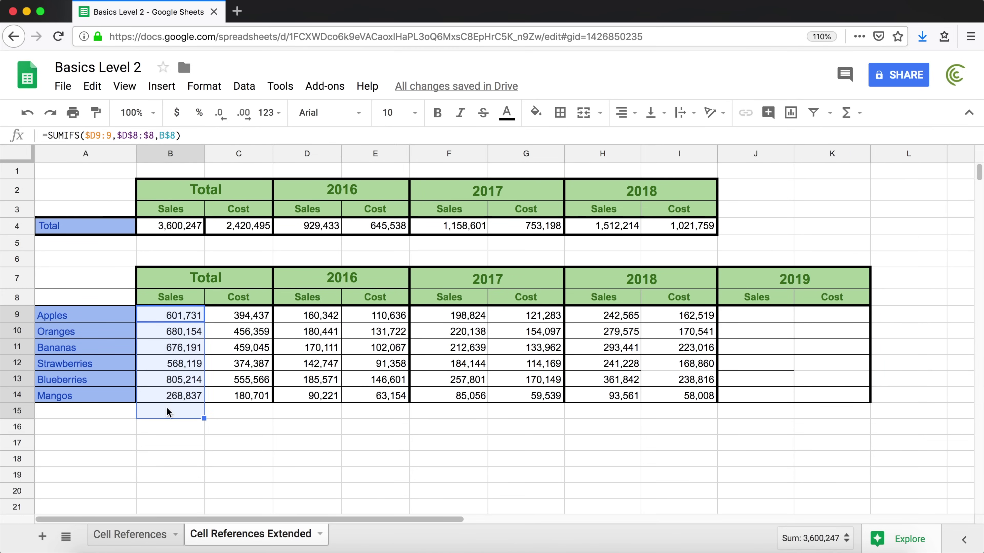
click(386, 276)
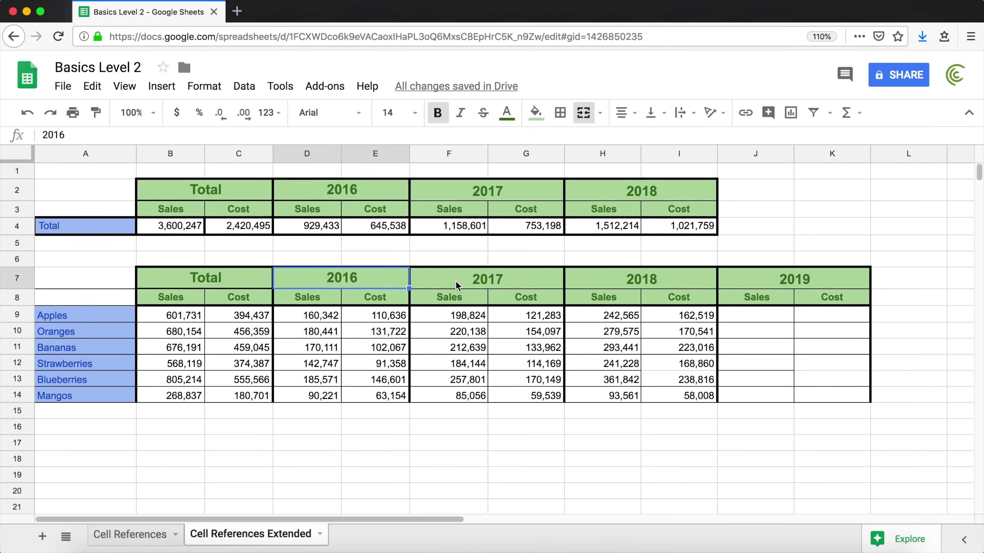
click(467, 279)
click(672, 283)
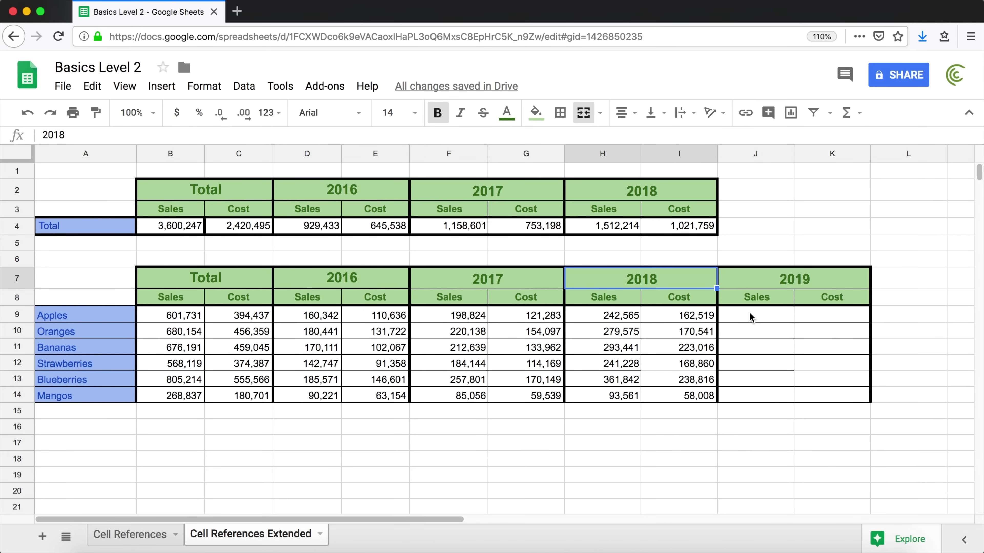
click(751, 316)
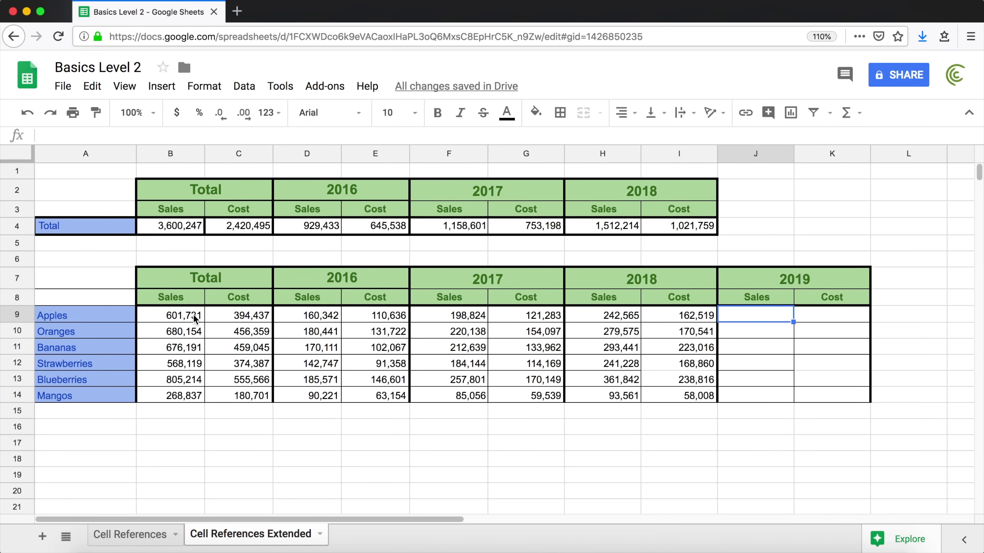
text(210000)
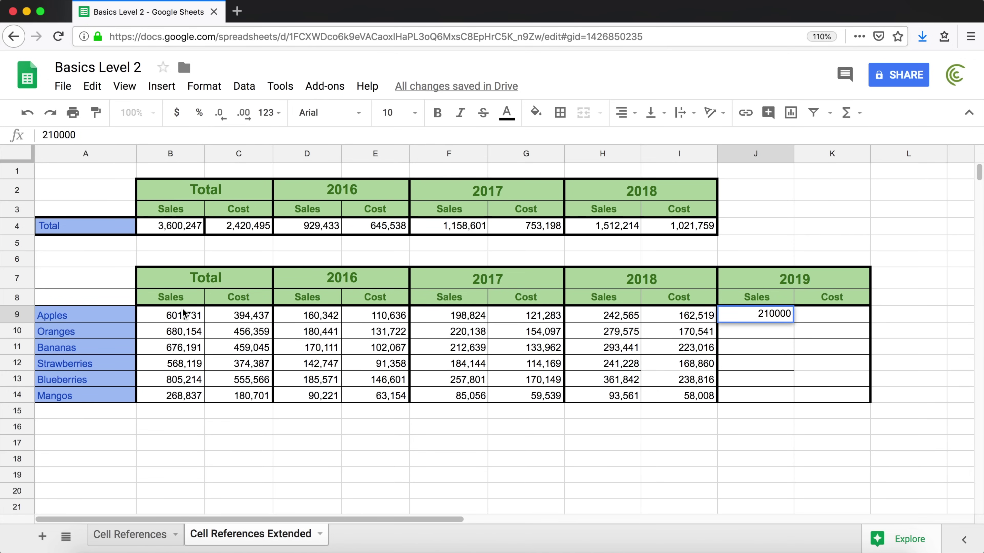
key(Return)
click(838, 321)
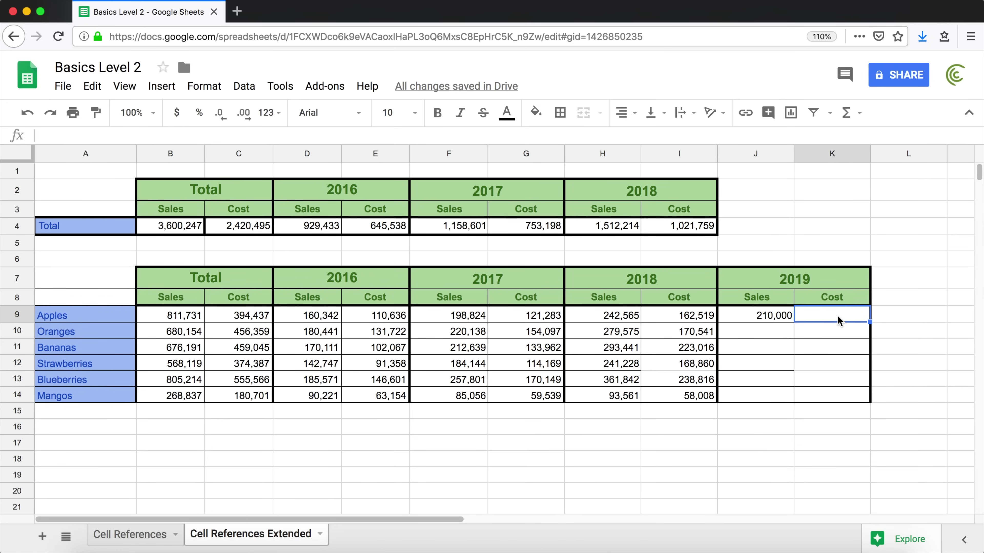
text(180000)
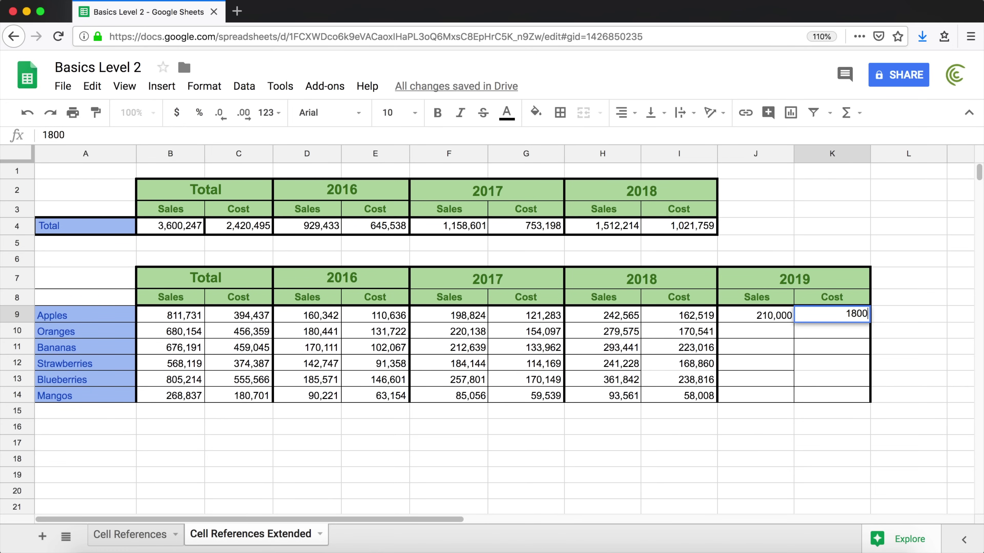
key(Return)
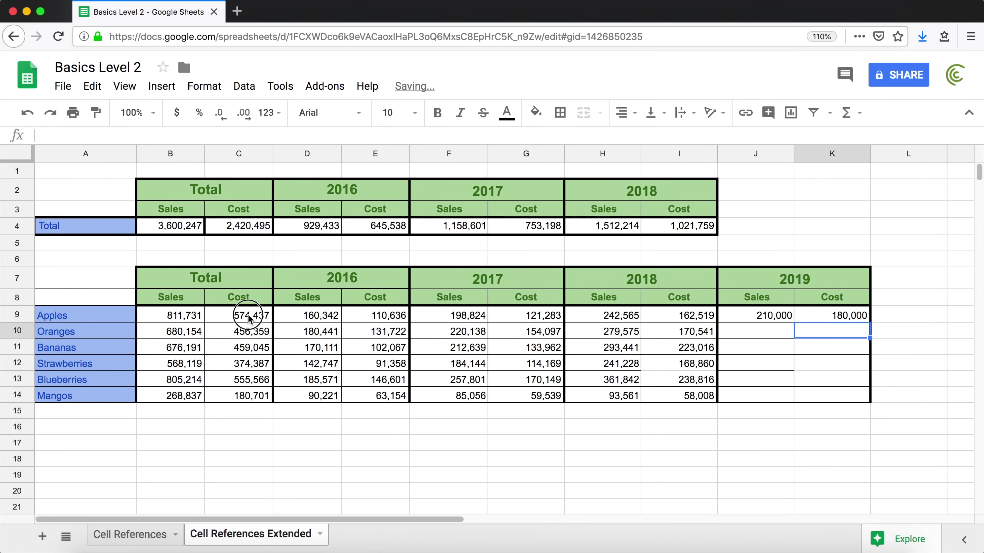
click(252, 315)
Step: Enter 320000 as the Bananas 2019 Sales in J11 and 210000 as the Cost in K11
click(755, 332)
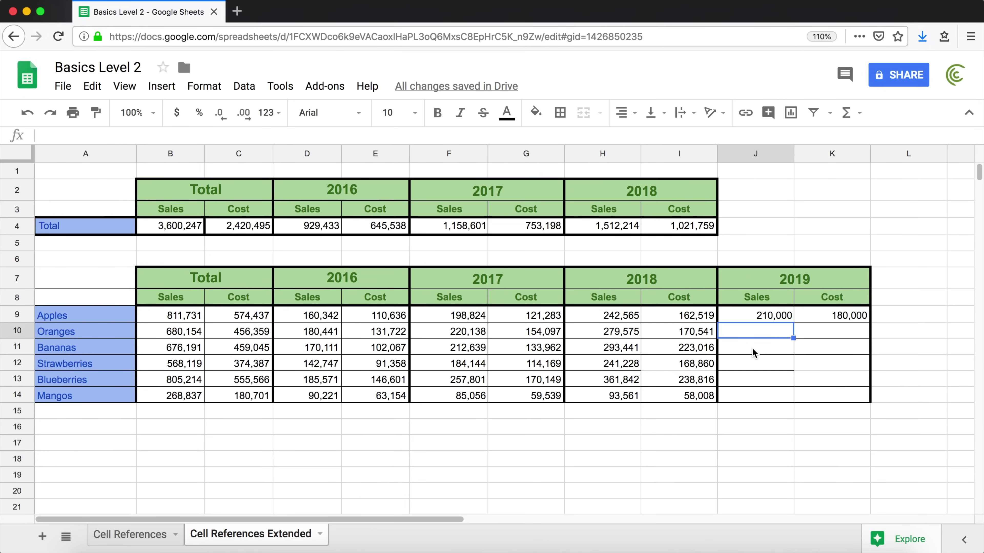
click(752, 348)
text(320000)
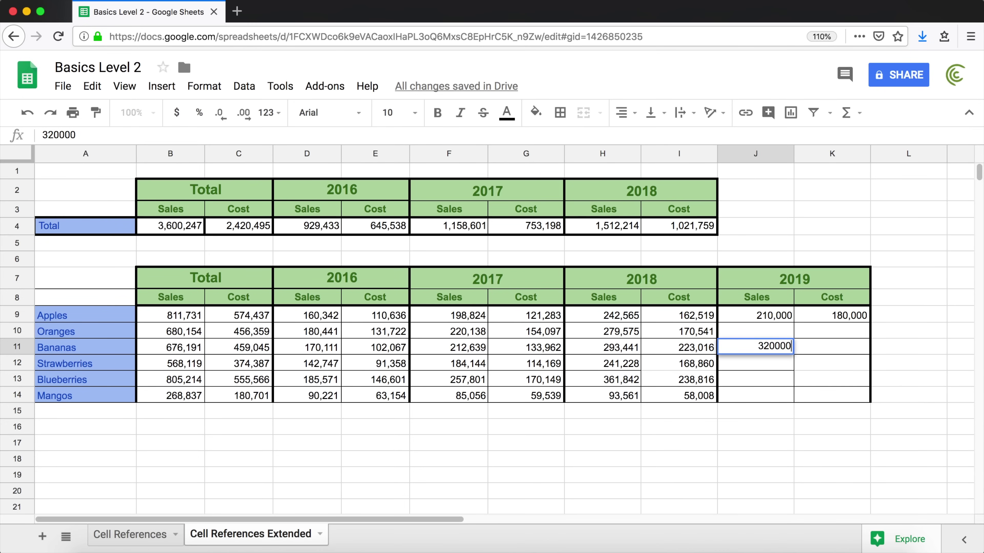
key(Return)
click(173, 347)
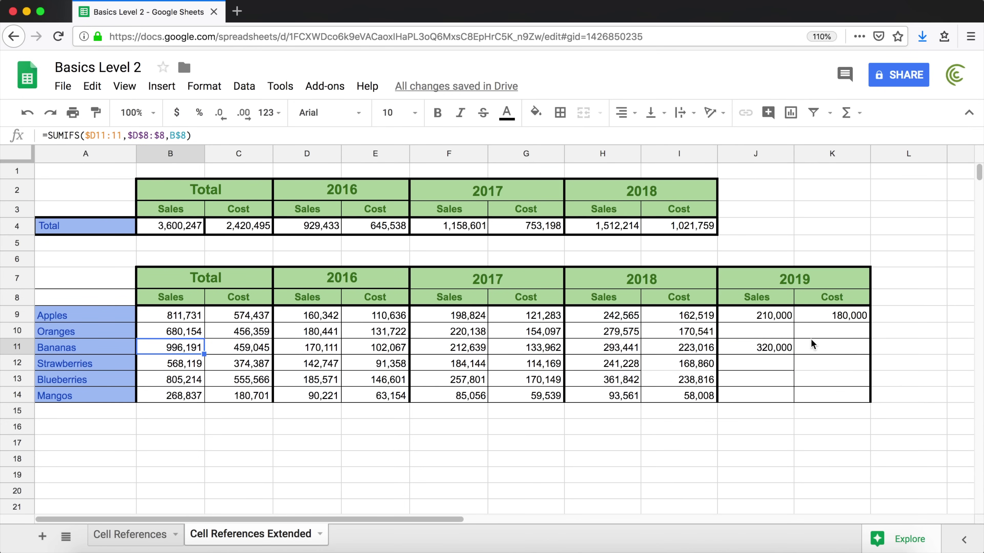
click(812, 347)
text(210000)
key(Return)
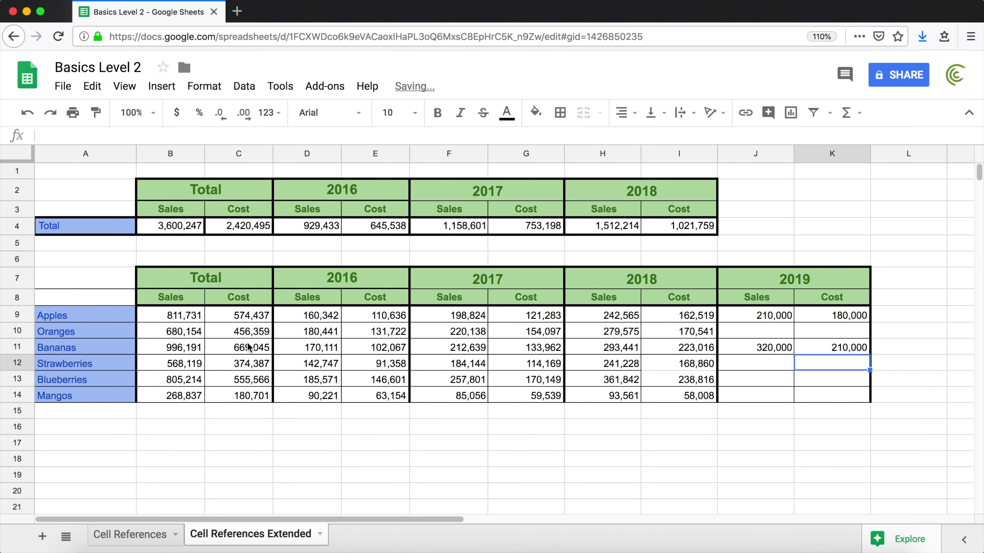
Step: Extend the upper table's 2018 block H2:I4 across columns J and K, and check the copied 2019 SUM formulas
click(625, 192)
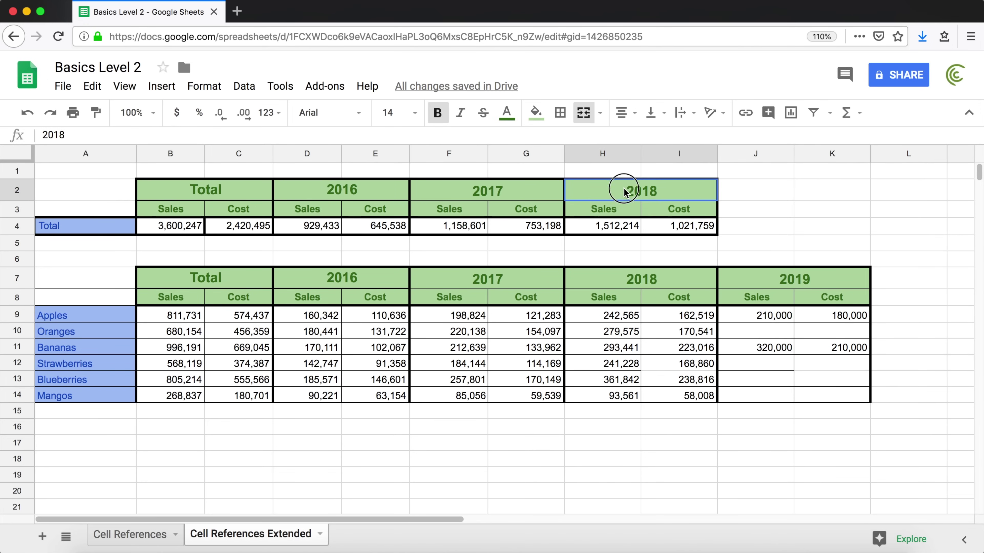
drag(624, 192, 811, 226)
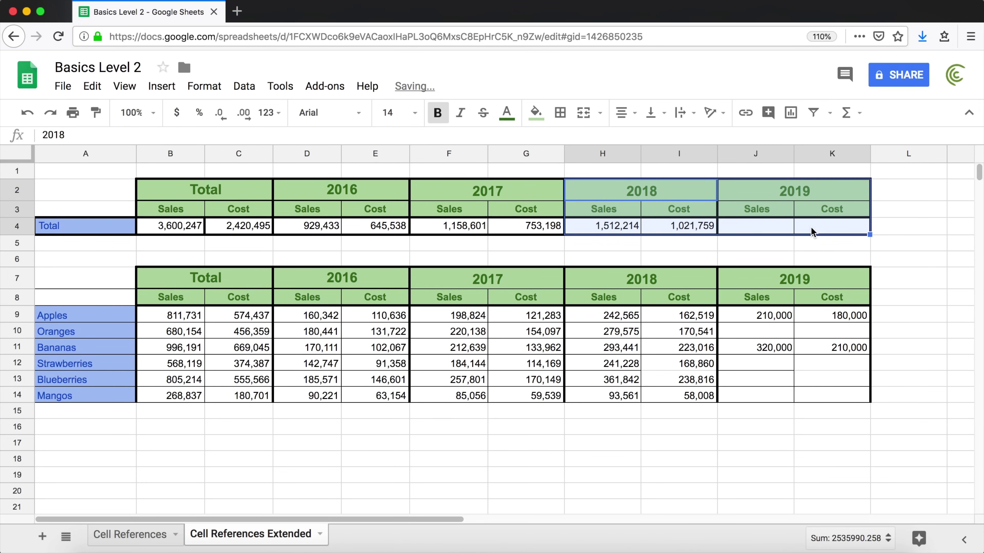
double_click(769, 227)
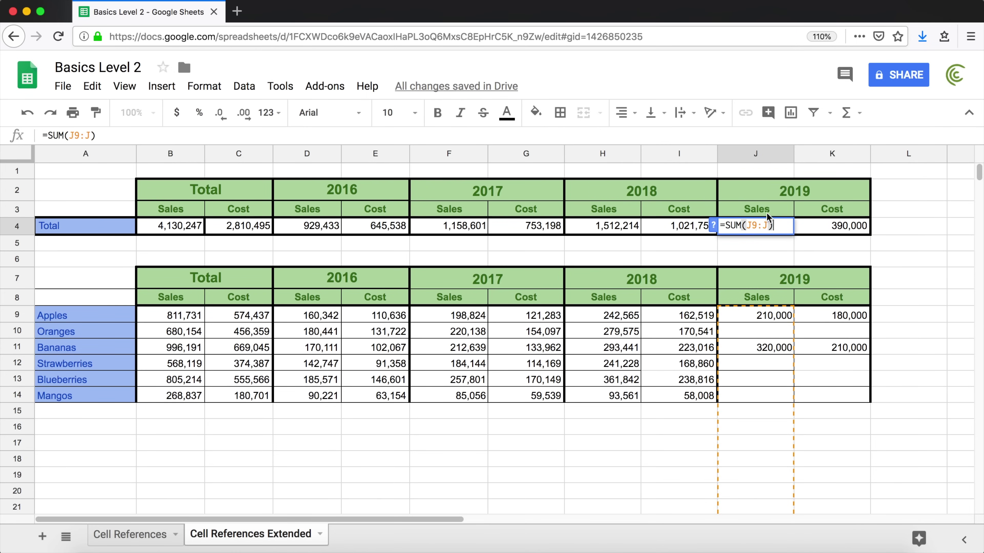
key(Escape)
double_click(829, 231)
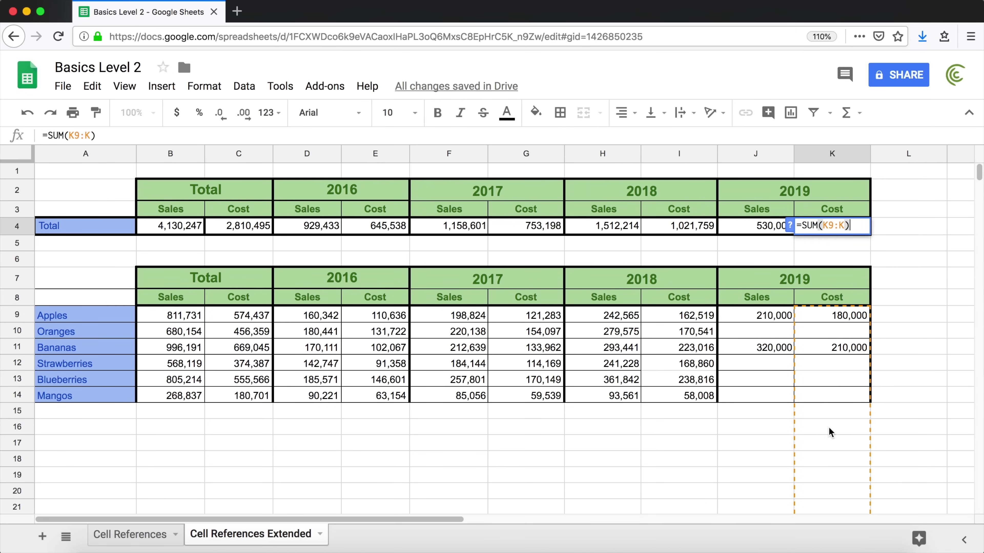
key(Escape)
click(237, 228)
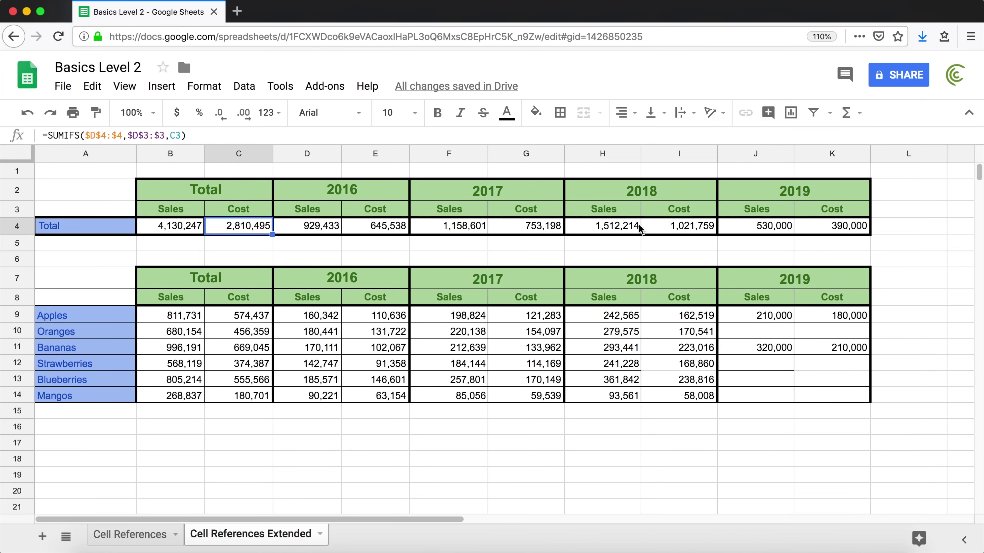
Step: Clear the 2019 totals in J4:K4 to test the overall totals, and undo the clearing
click(760, 229)
drag(760, 228, 816, 235)
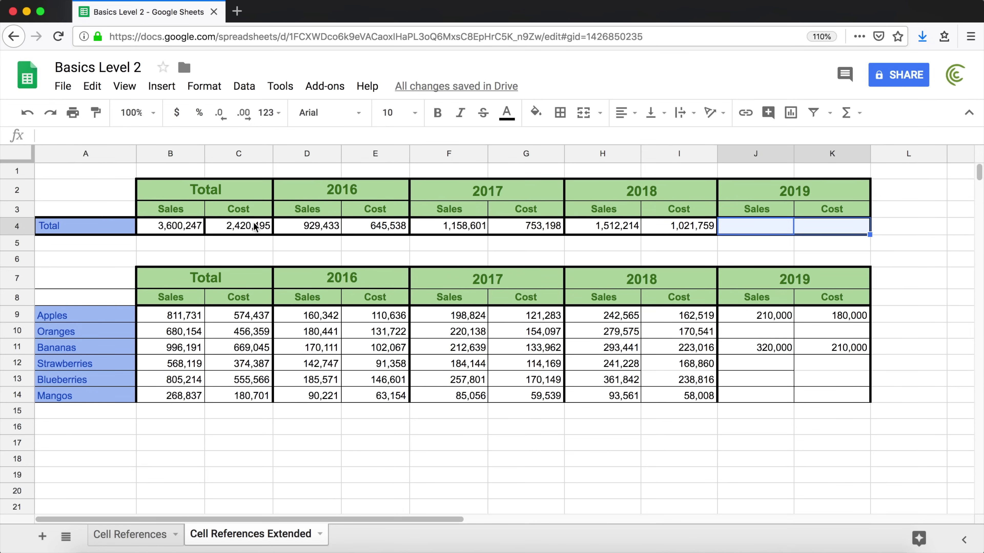
text(530,000	390,000)
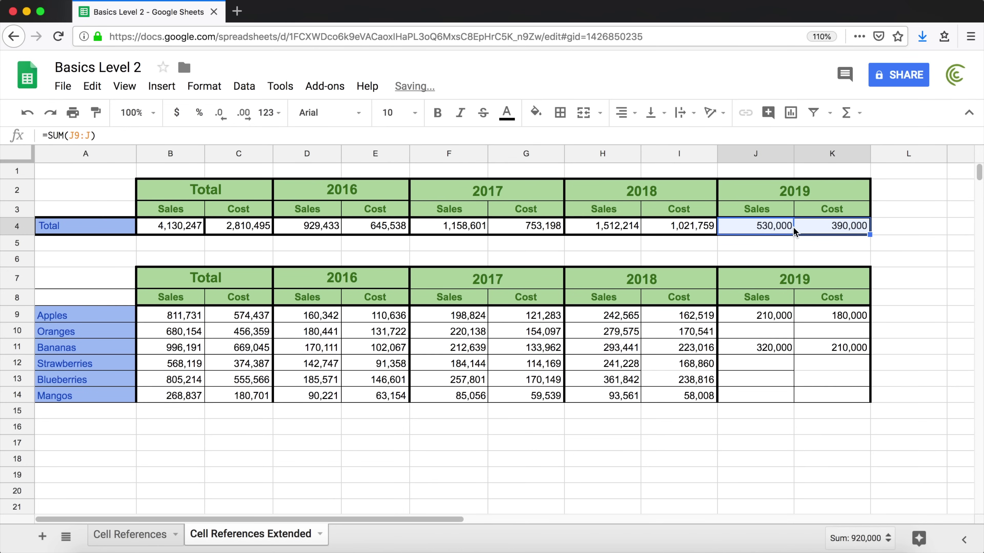
click(782, 250)
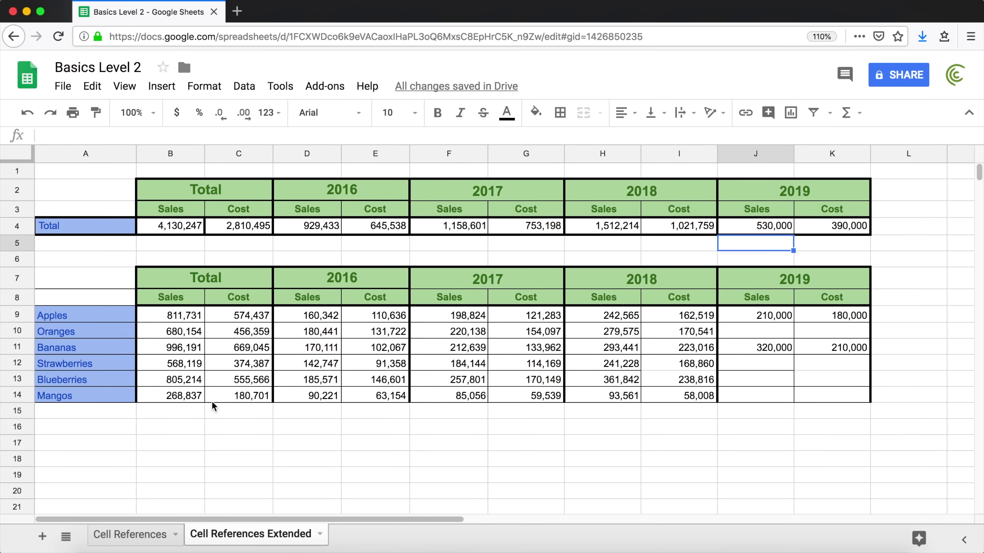
Step: Delete the Pears row 8 from the Cell References sheet
click(159, 535)
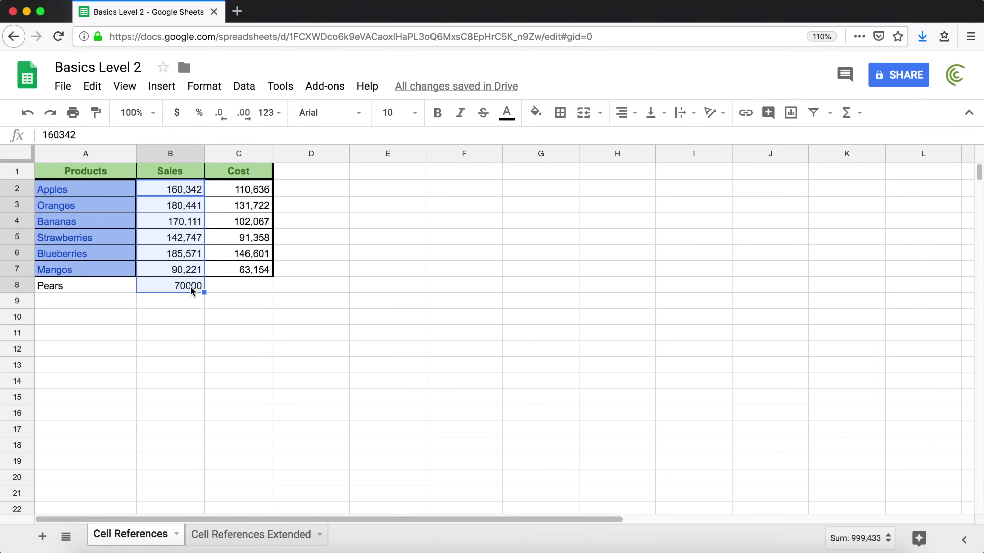
click(188, 316)
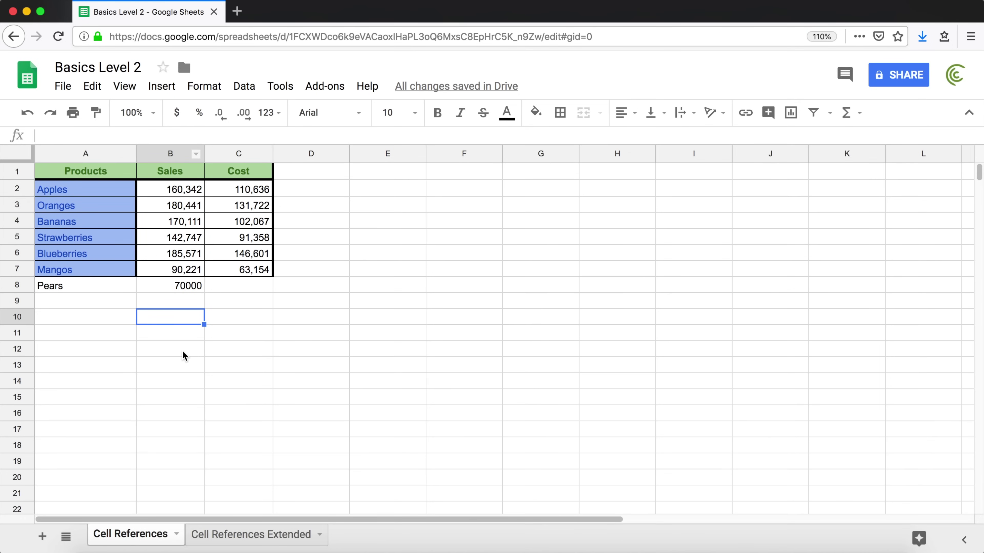
right_click(17, 286)
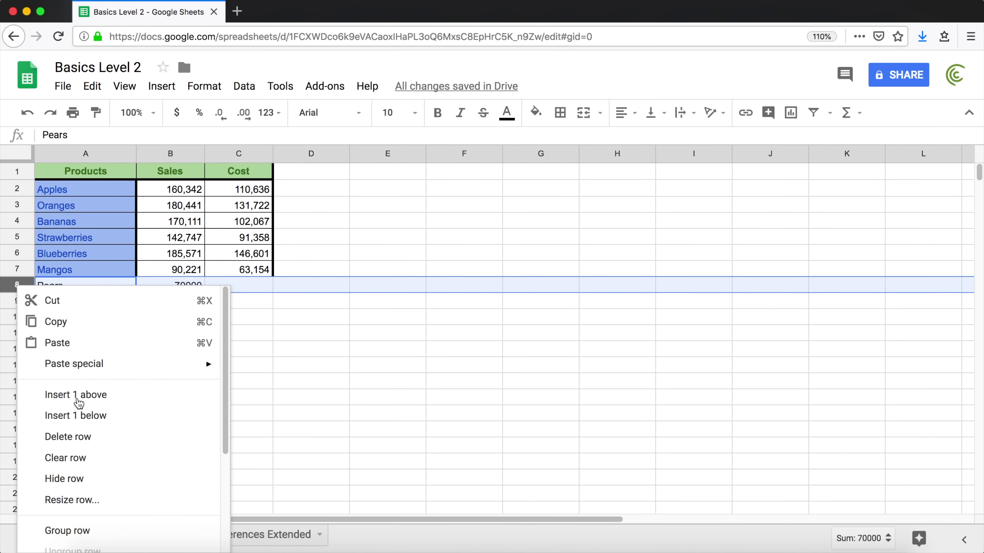
click(81, 438)
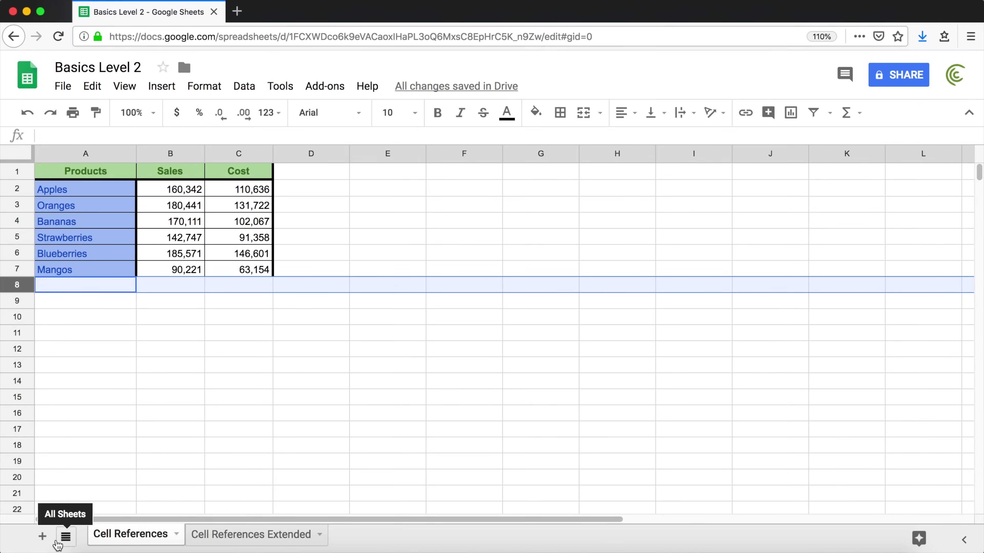
Step: Add a new sheet after Cell References and name it Summary
click(41, 536)
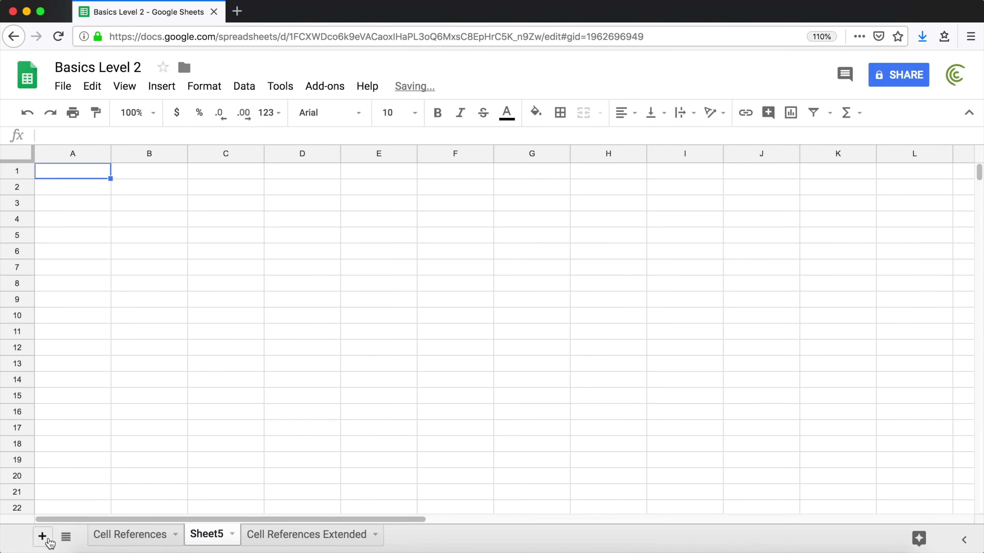
double_click(213, 541)
text(Summary)
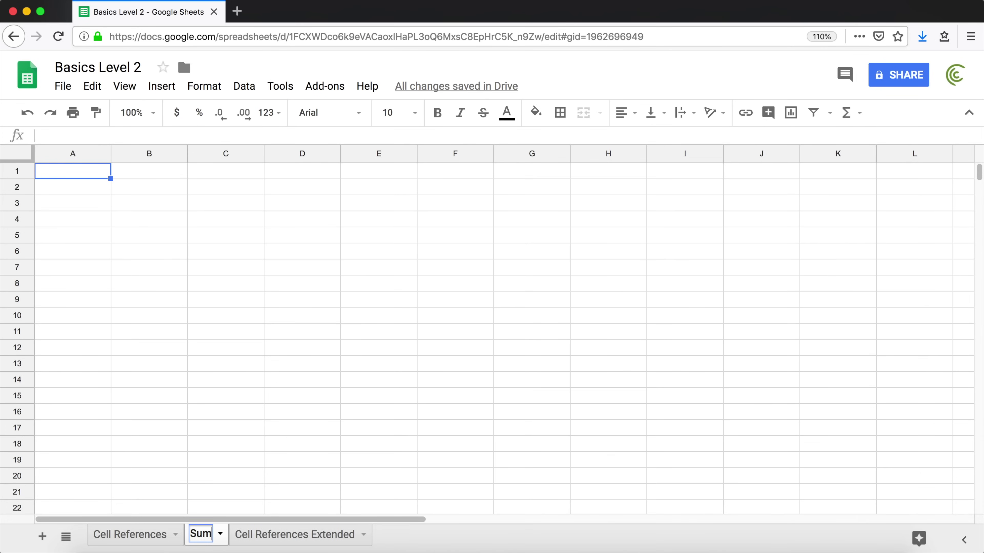
key(Return)
key(super+equal)
key(super+equal)
key(super+equal)
key(super+equal)
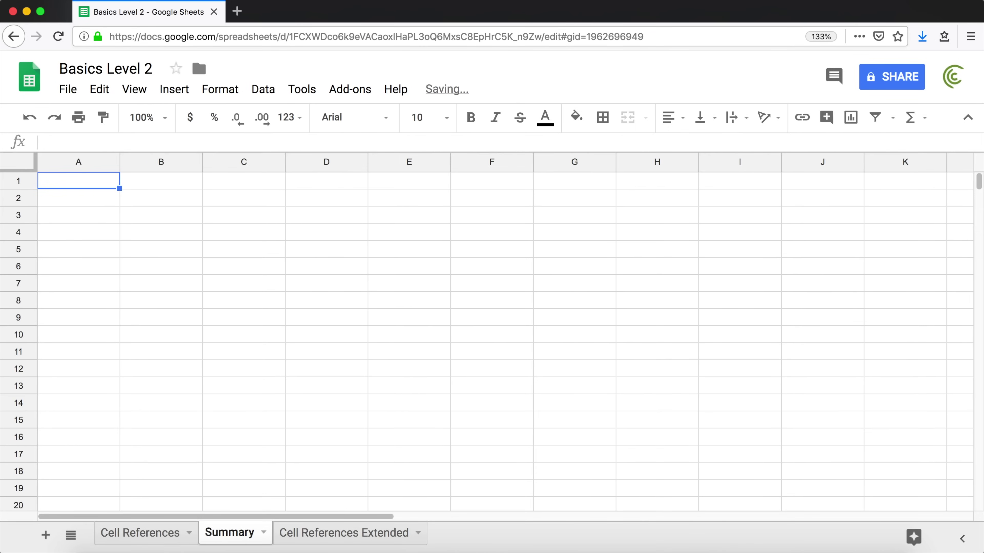
key(super+minus)
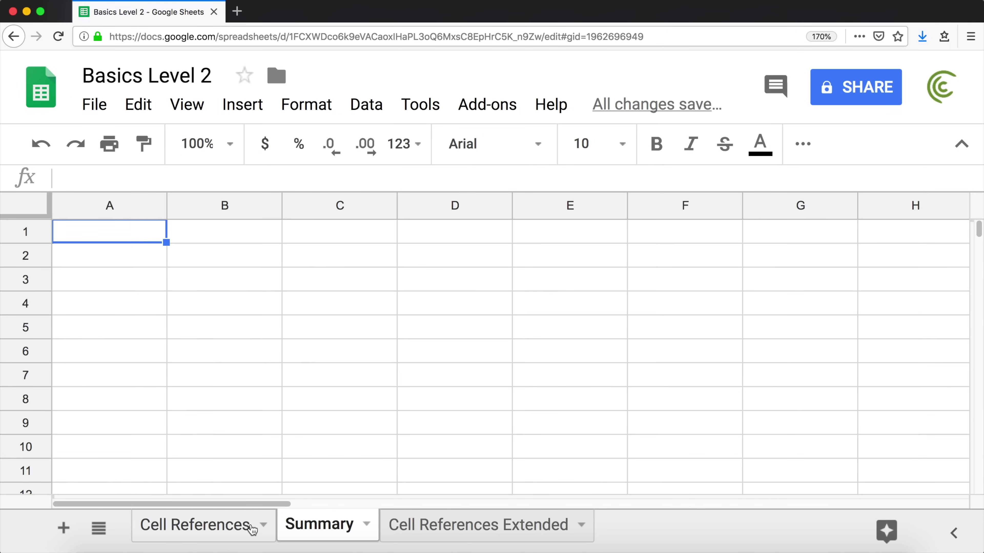
Step: Enter the open-ended formula =SUM(B2:B) in cell E2 of the Cell References sheet to total the Sales column
click(234, 531)
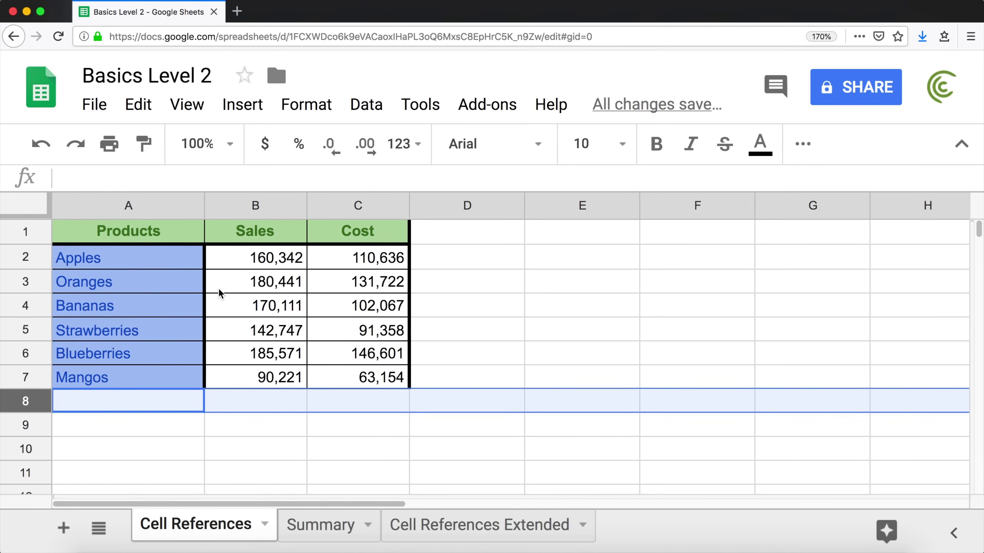
drag(260, 256, 277, 388)
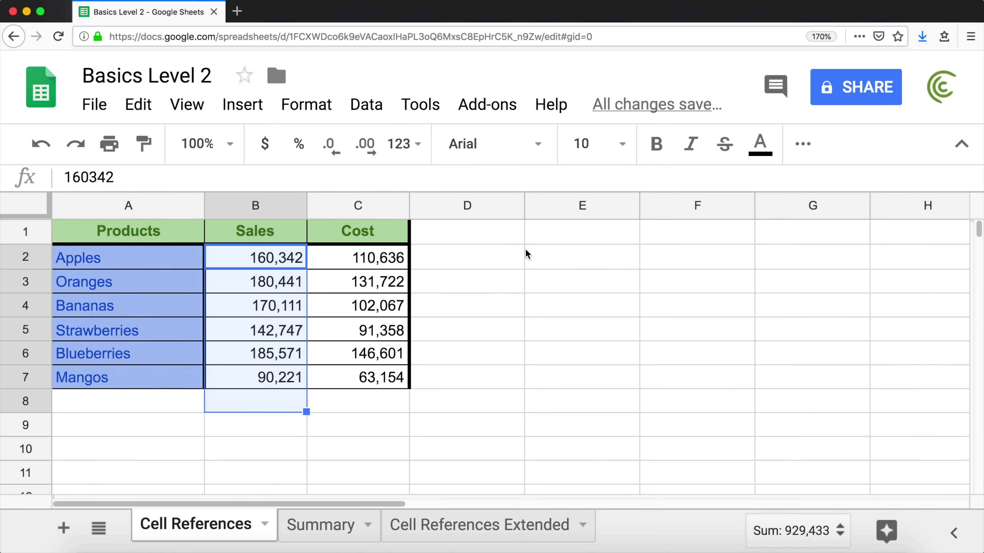
click(551, 262)
text(=SUM()
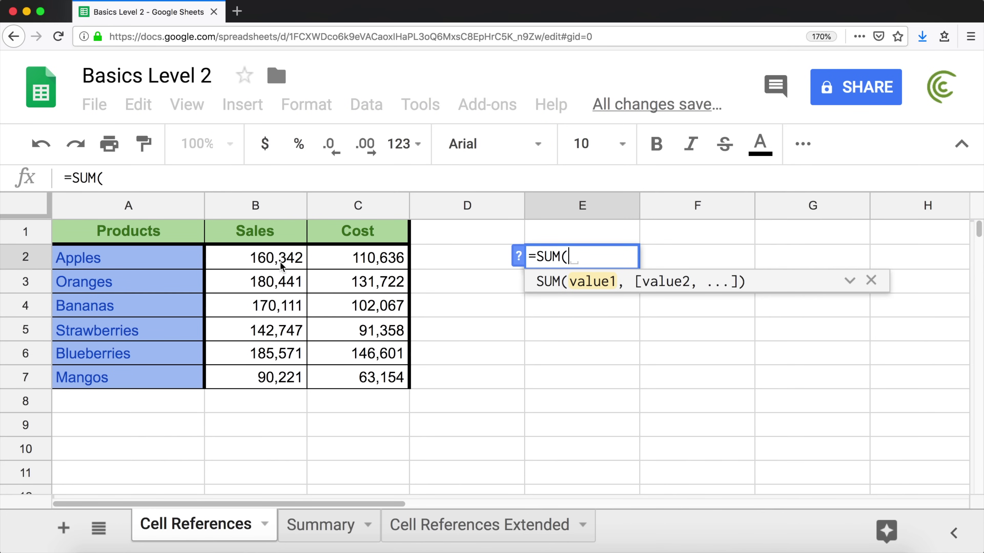
text(B2:)
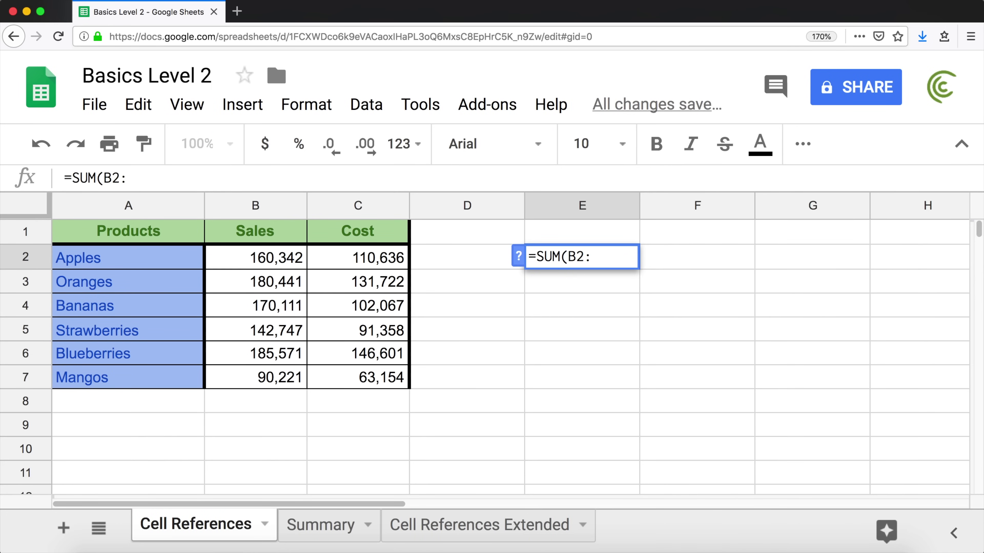
text(B))
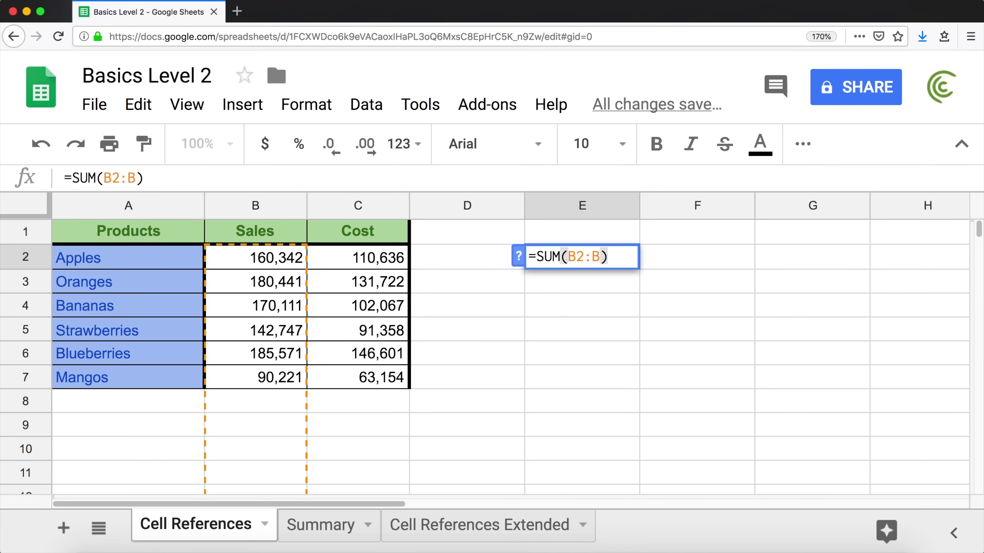
key(Return)
Step: Review the SUM formula in E2 and delete it from the Cell References sheet
double_click(564, 256)
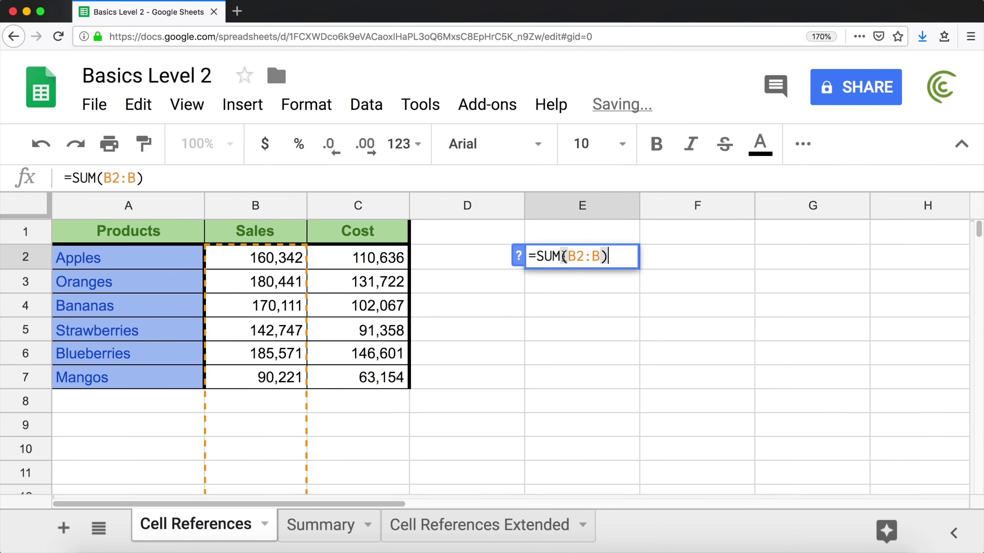
key(Escape)
double_click(565, 265)
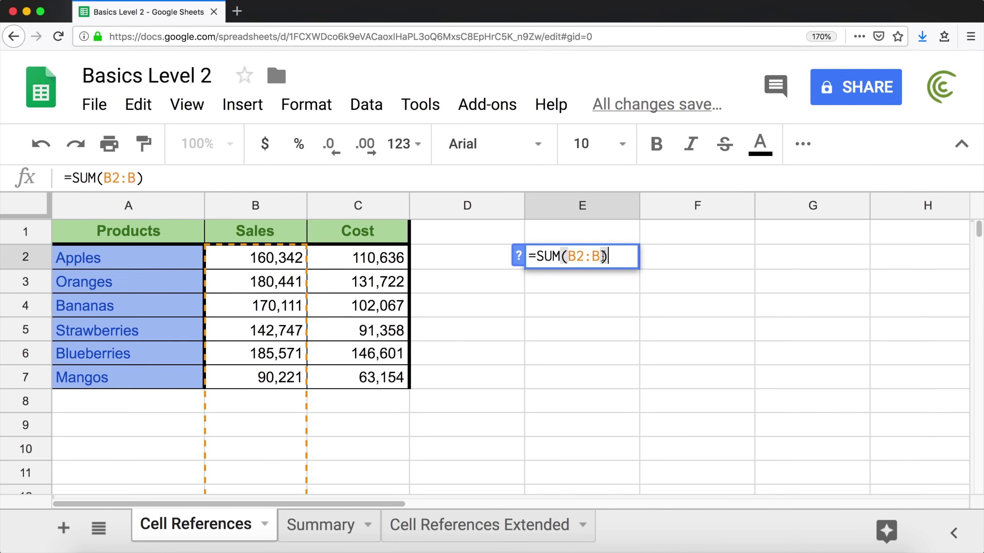
key(Escape)
key(Delete)
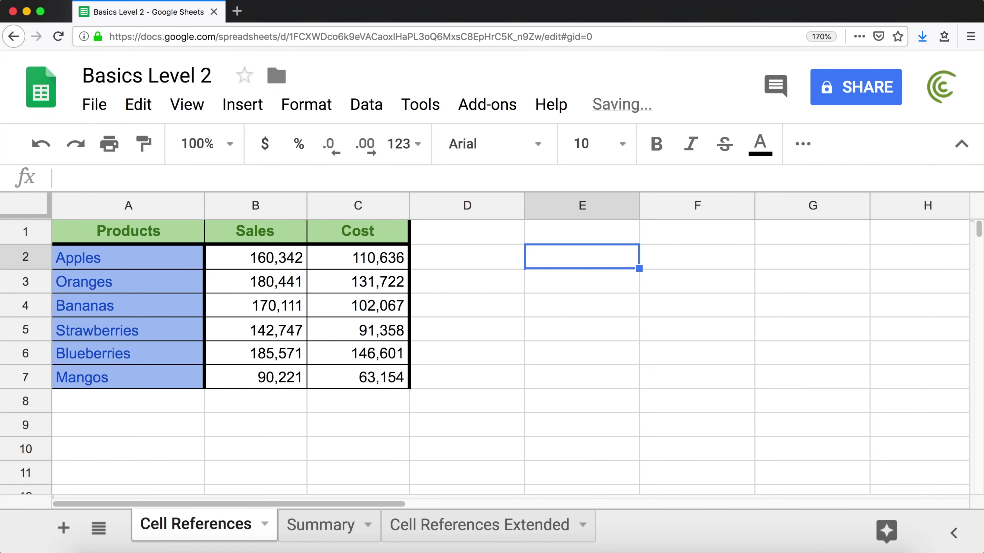
Step: Copy the Sales and Cost headers from B1:C1 of Cell References into A1:B1 of the Summary sheet
click(316, 526)
click(233, 527)
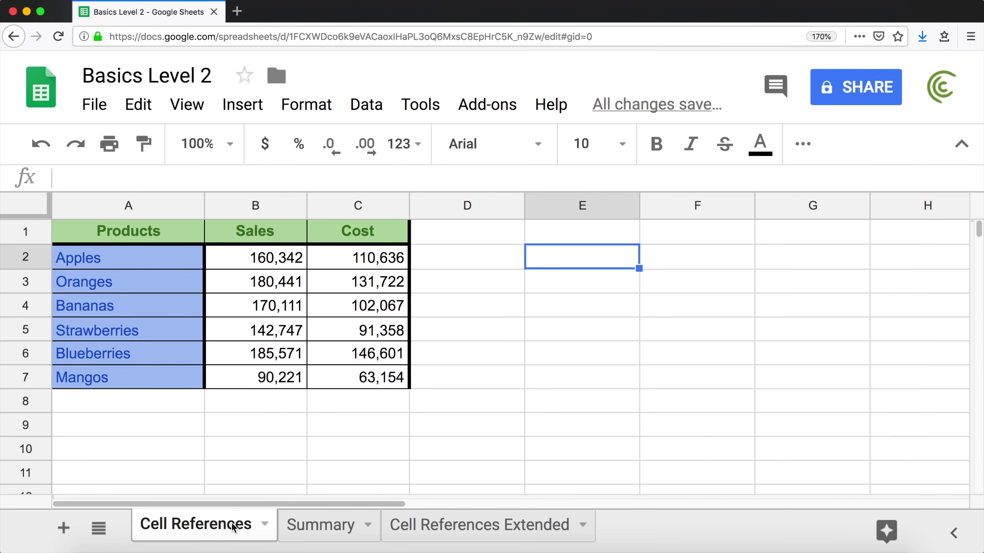
drag(336, 233, 279, 237)
key(super+c)
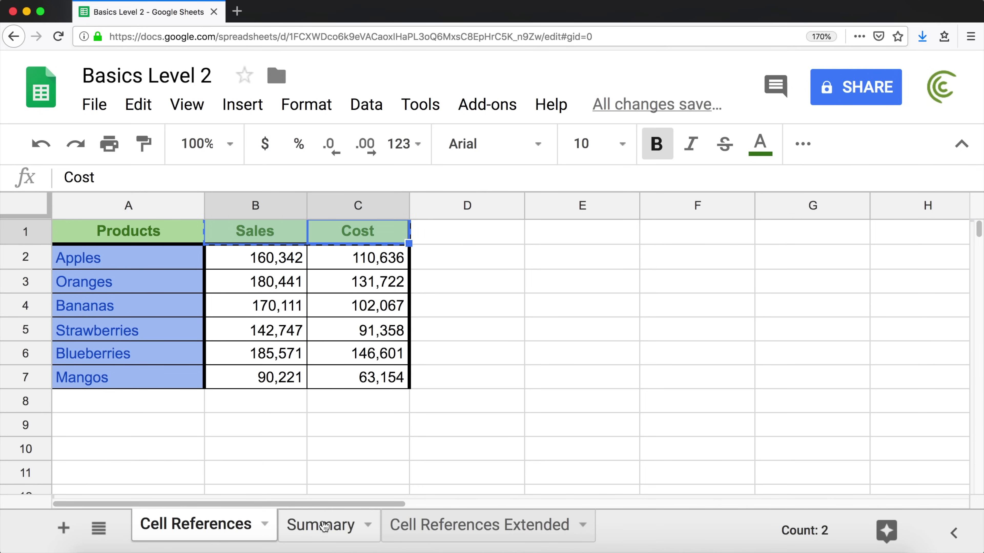
click(321, 525)
key(super+v)
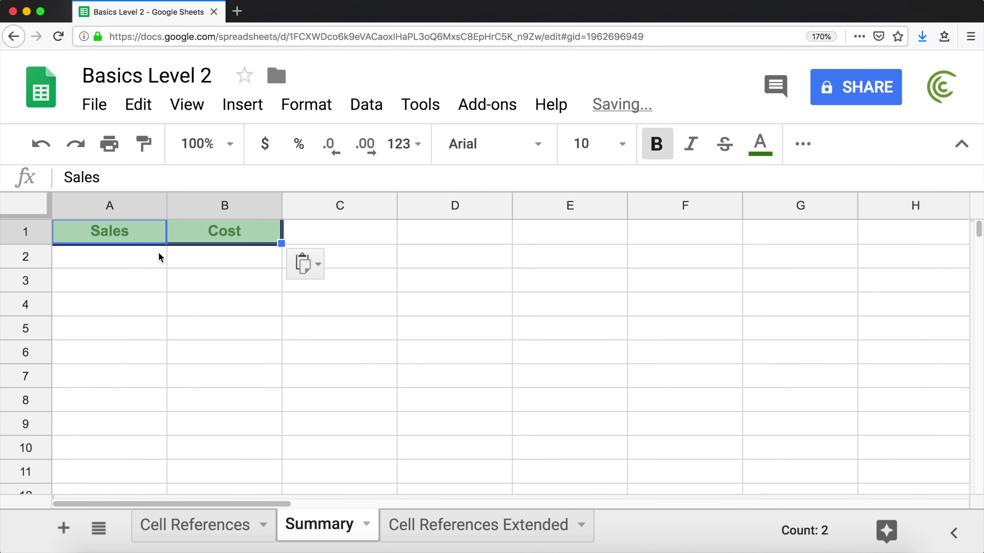
Step: Total the Sales column in A2 of the Summary sheet with =SUM('Cell References'!B2:B)
click(158, 252)
text(=SUM()
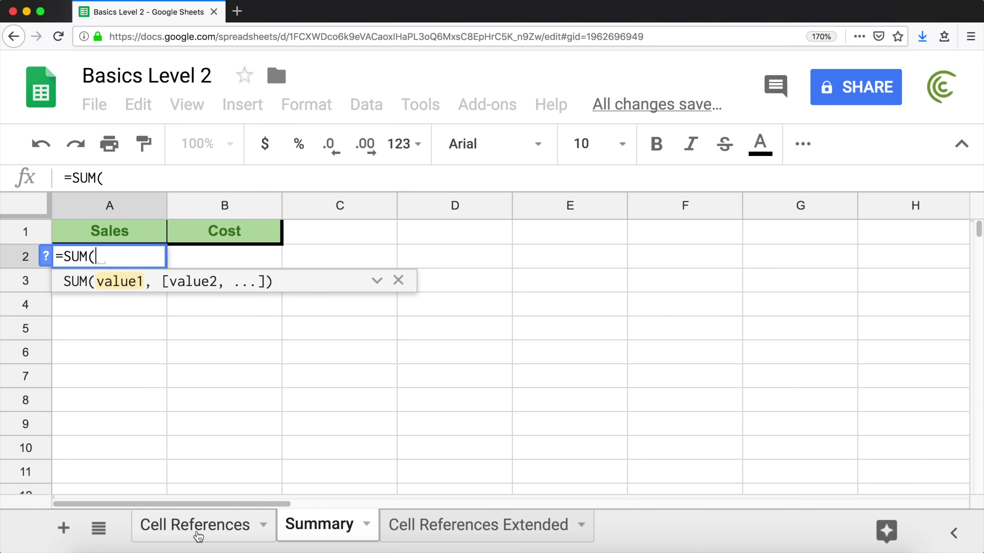
text(')
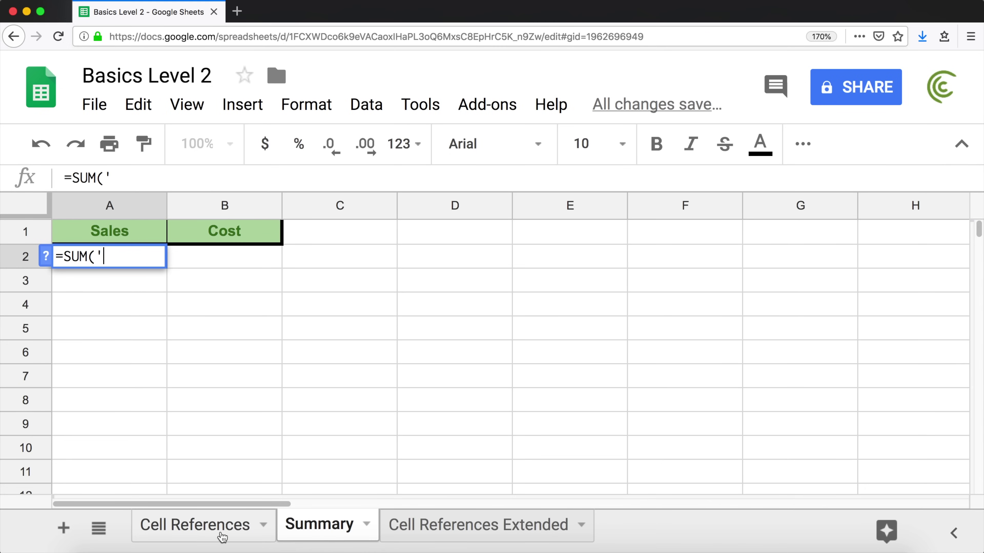
text(Cee)
key(BackSpace)
text(ll)
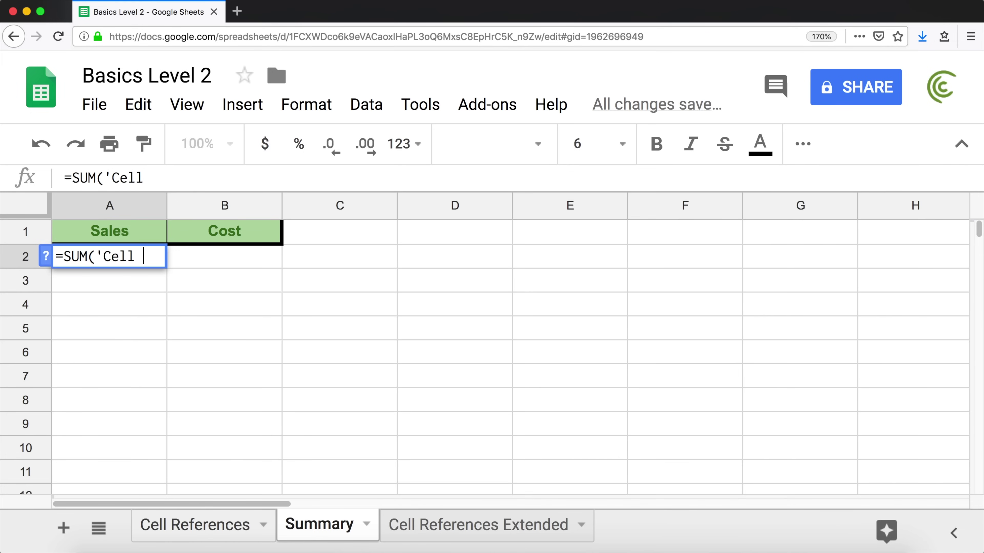
text( References')
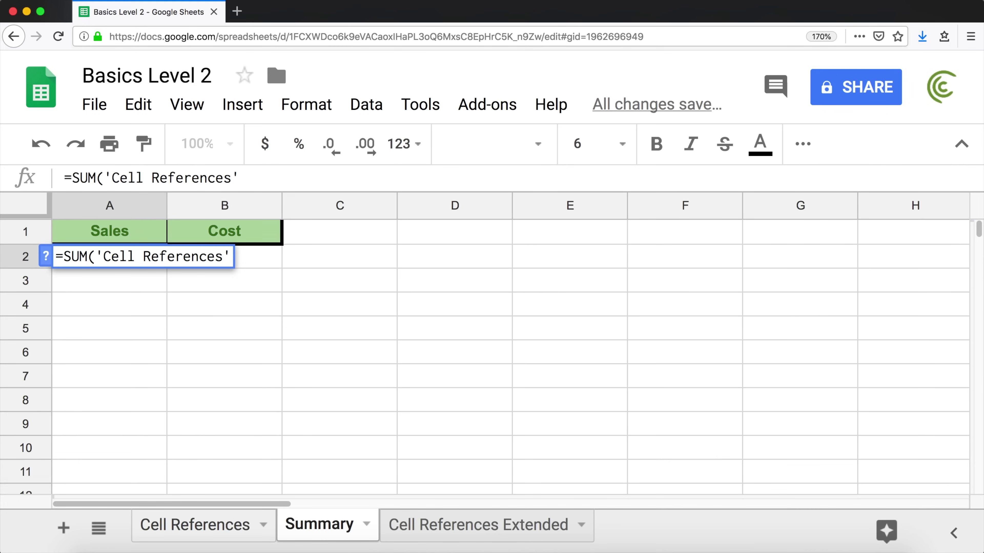
text(!)
text(B2)
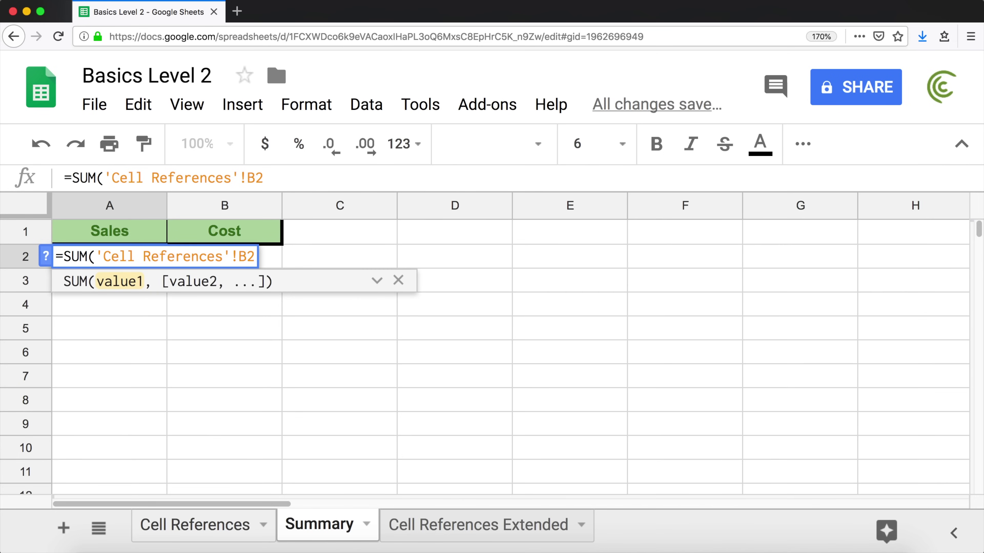
text(:B)
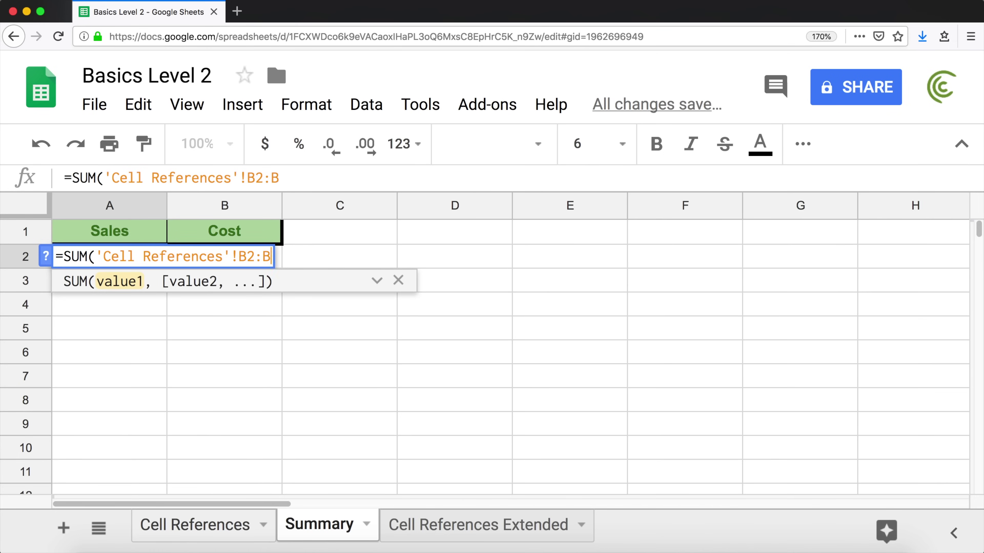
text())
key(Return)
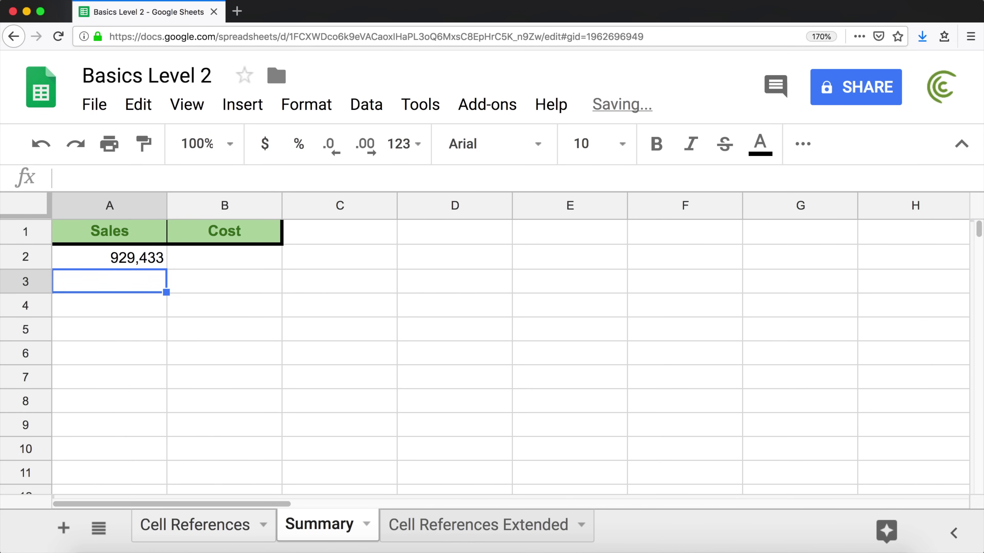
Step: Examine the sheet name, exclamation mark and range parts of the cross-sheet formula in Summary cell A2
click(132, 258)
double_click(131, 258)
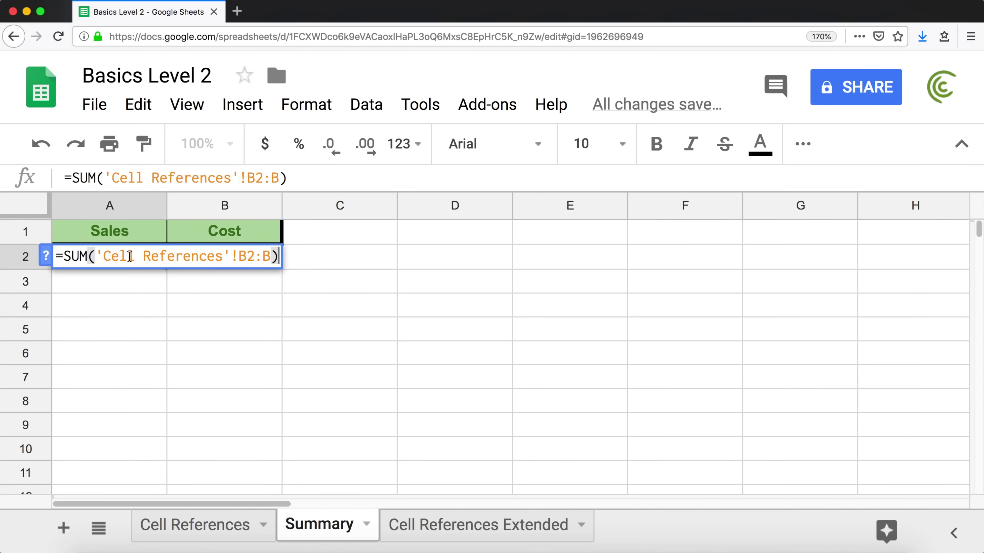
drag(97, 255, 230, 255)
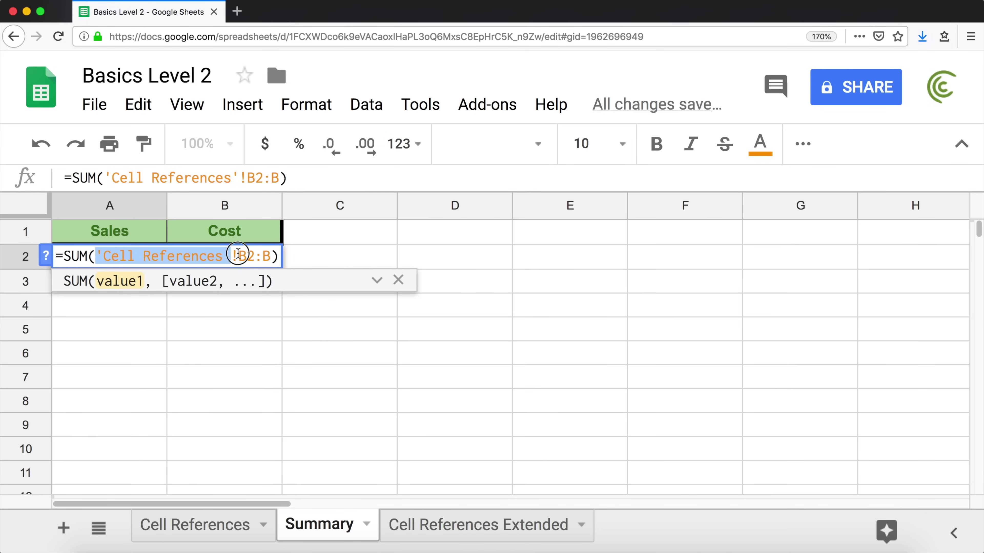
drag(234, 255, 237, 257)
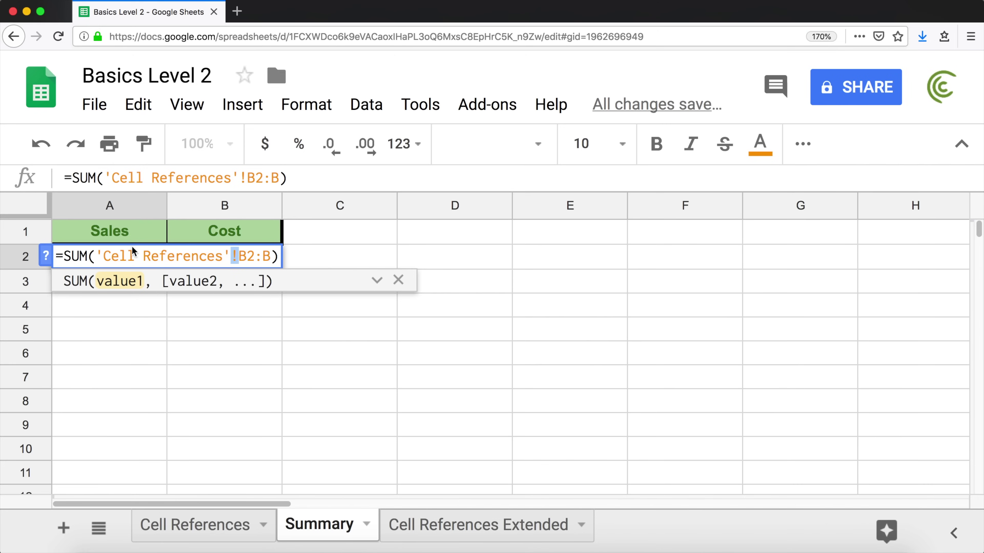
click(247, 257)
drag(247, 256, 270, 257)
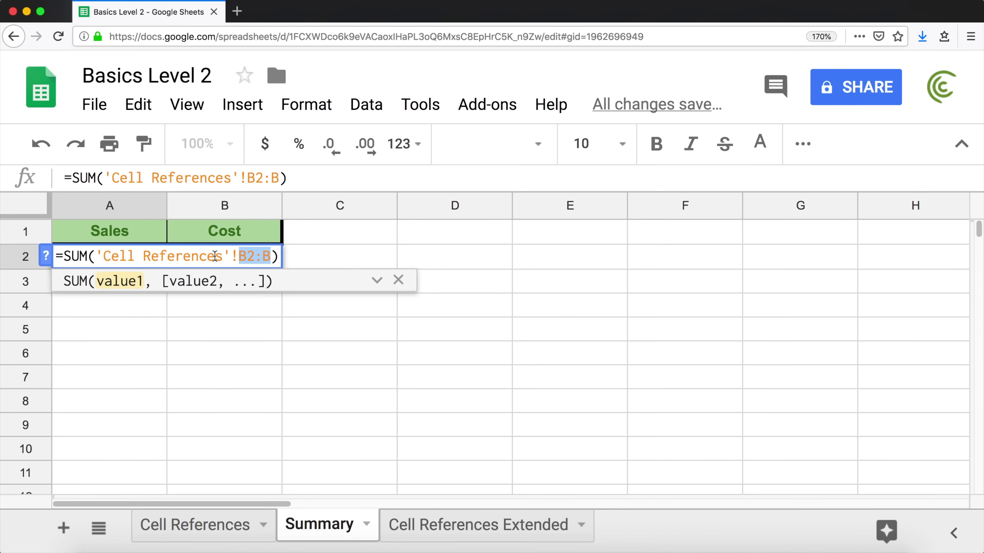
drag(233, 254, 271, 256)
key(Return)
Step: Total the Cost column in Summary cell B2 with =SUM('Cell References'!C2:C), picking the range on the Cell References sheet
click(239, 260)
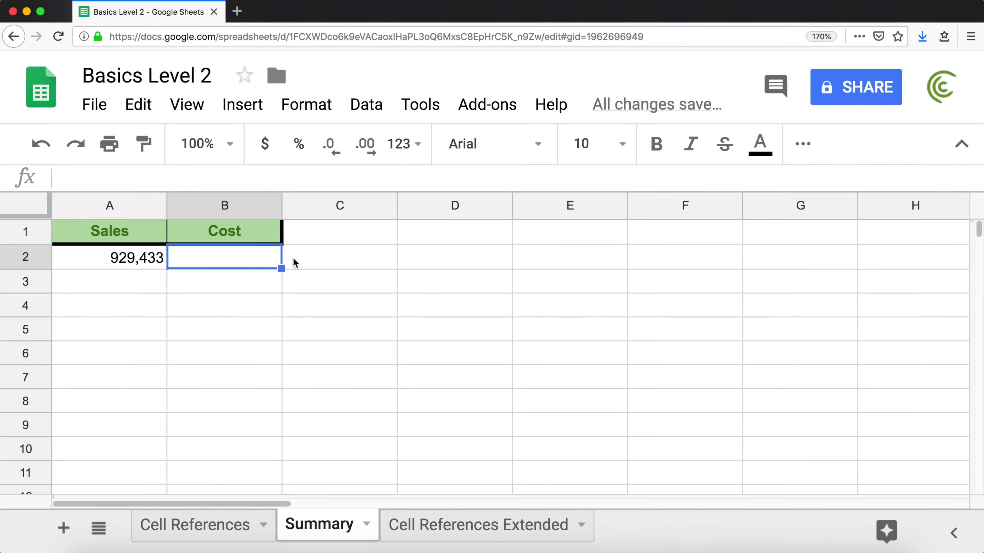
text(=SUM)
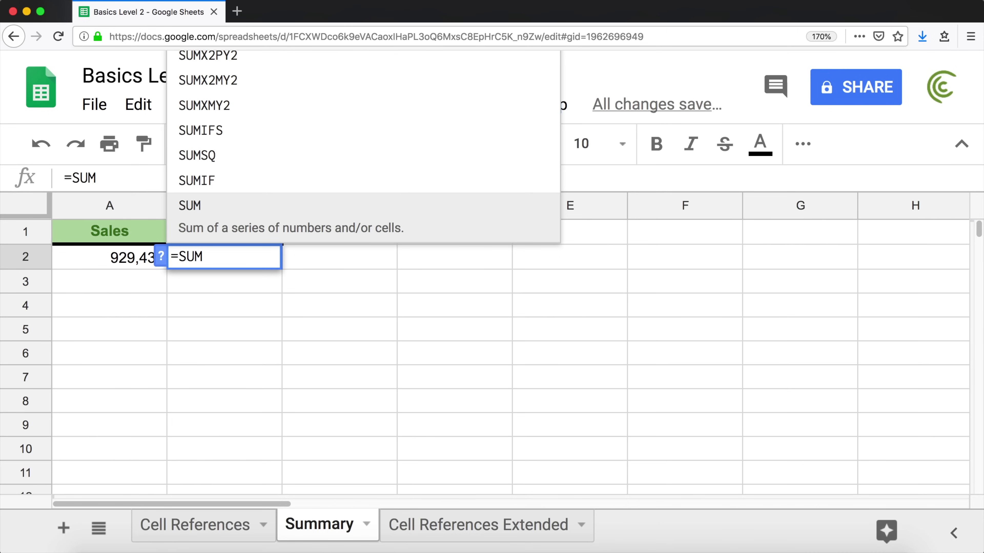
text(()
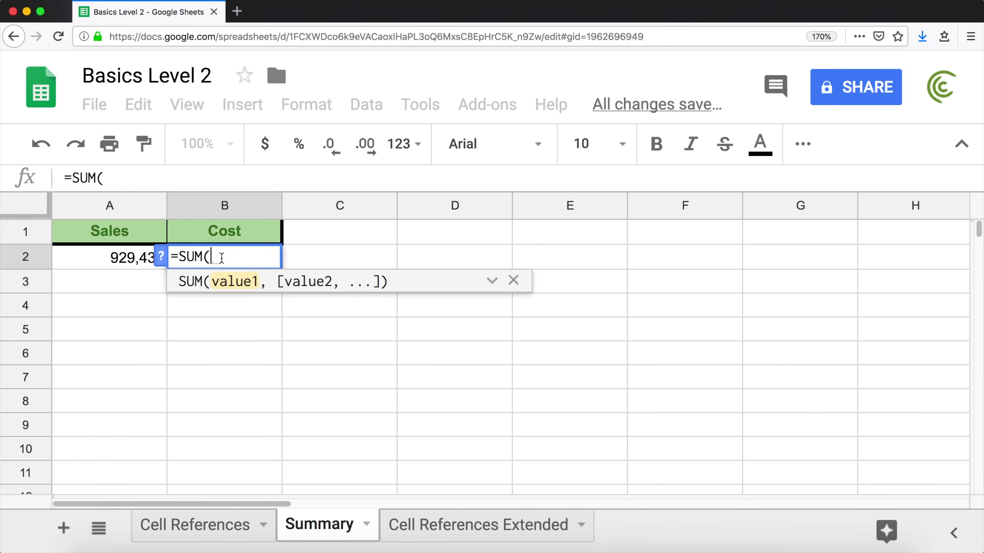
click(193, 529)
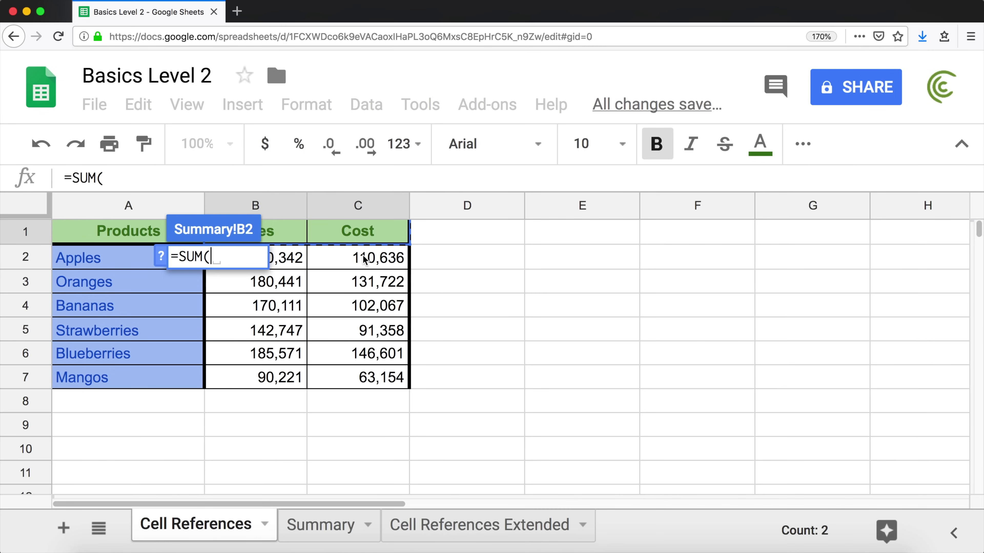
drag(364, 259, 353, 414)
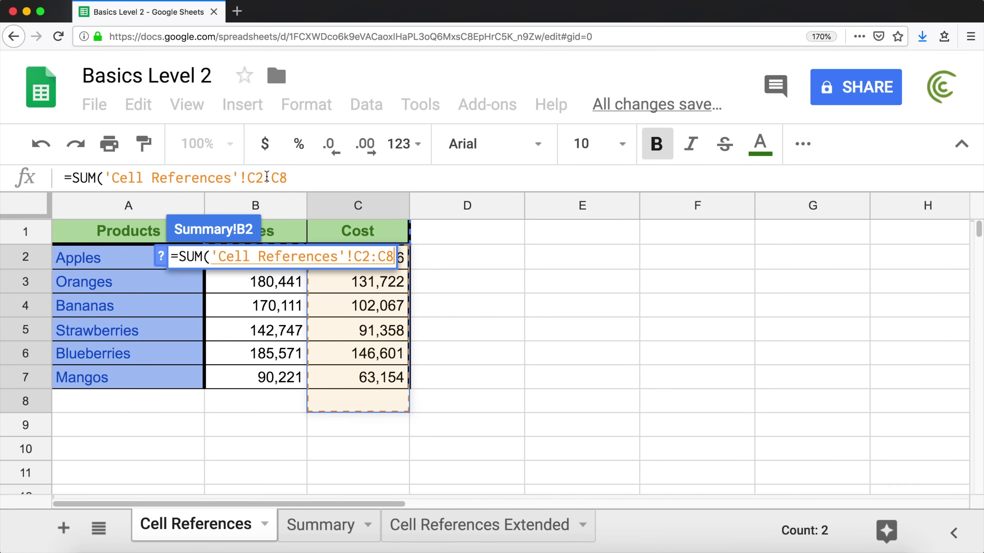
click(294, 178)
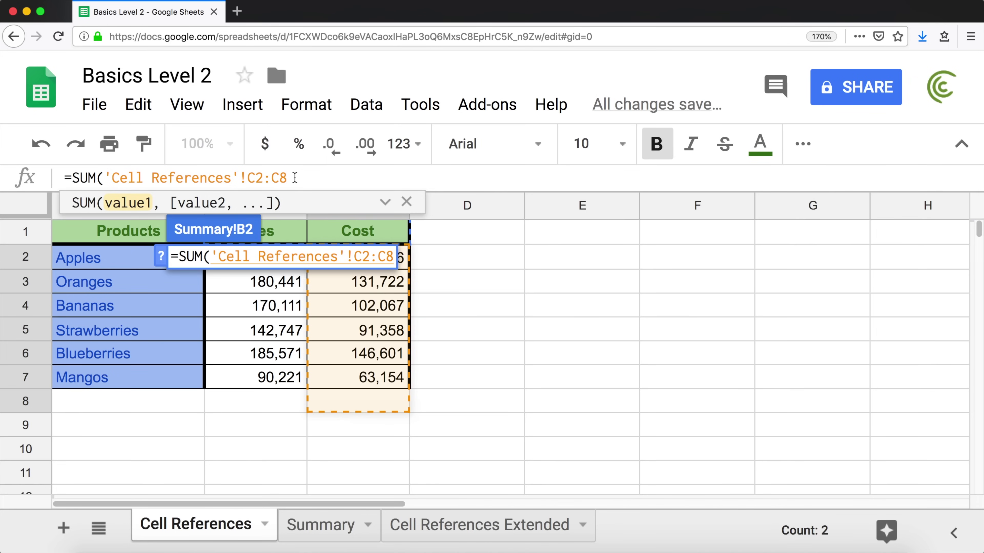
key(BackSpace)
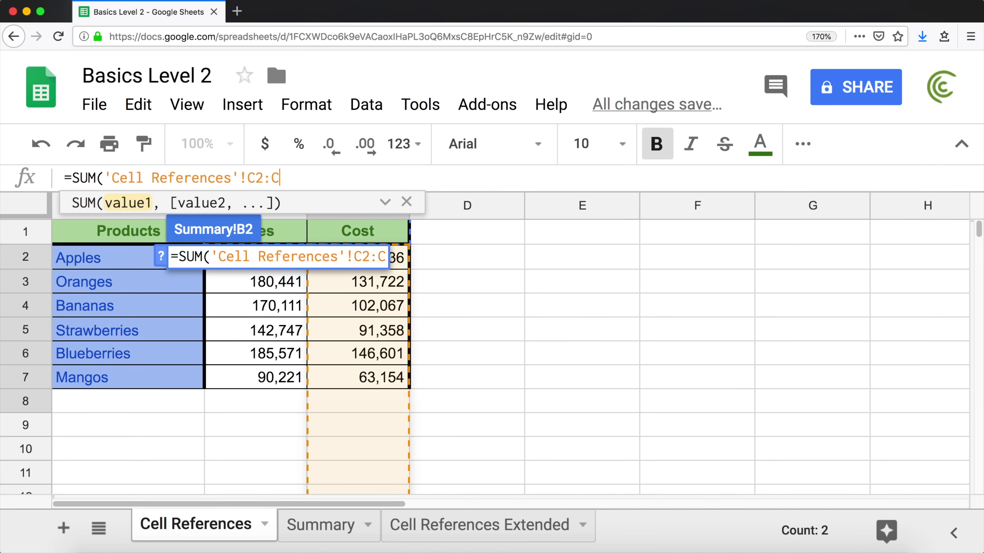
text())
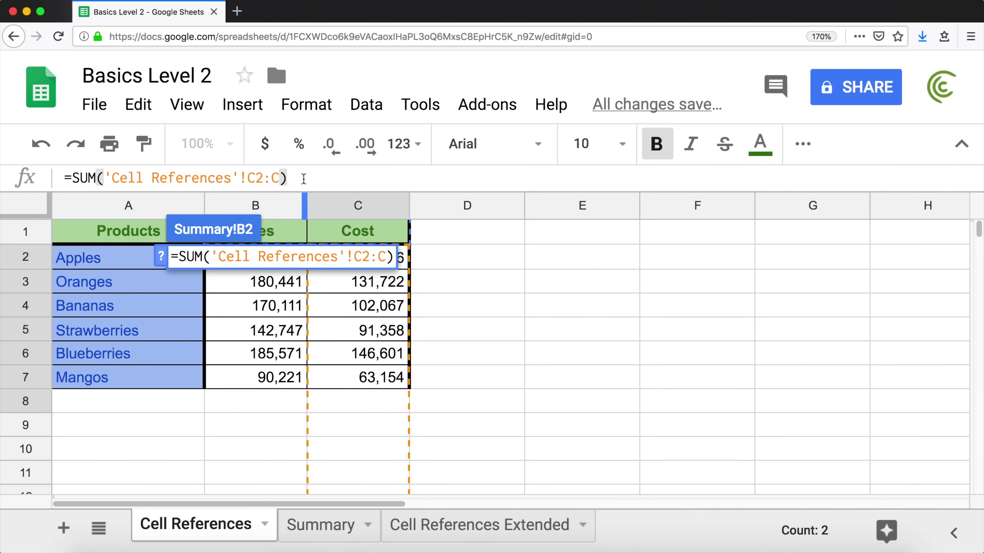
key(Return)
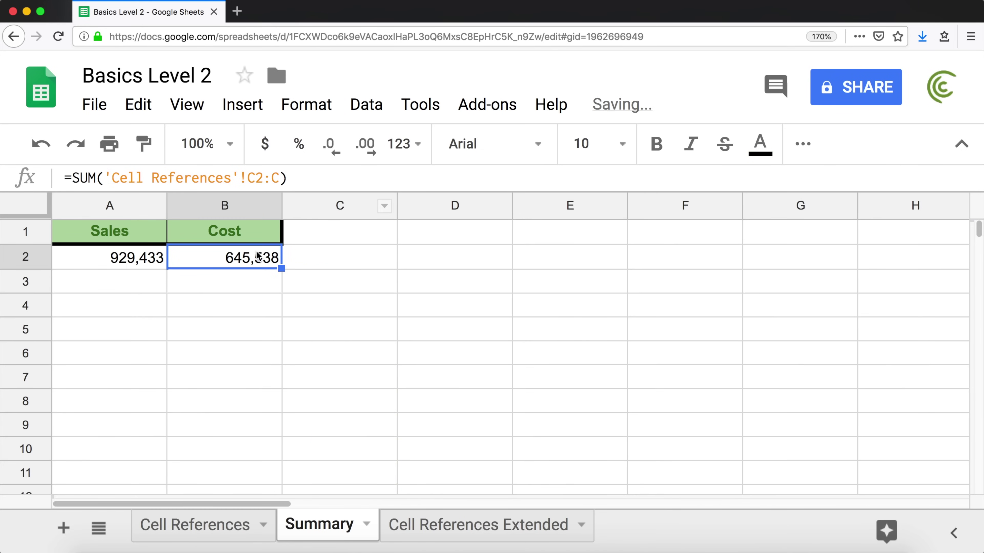
double_click(241, 260)
key(Return)
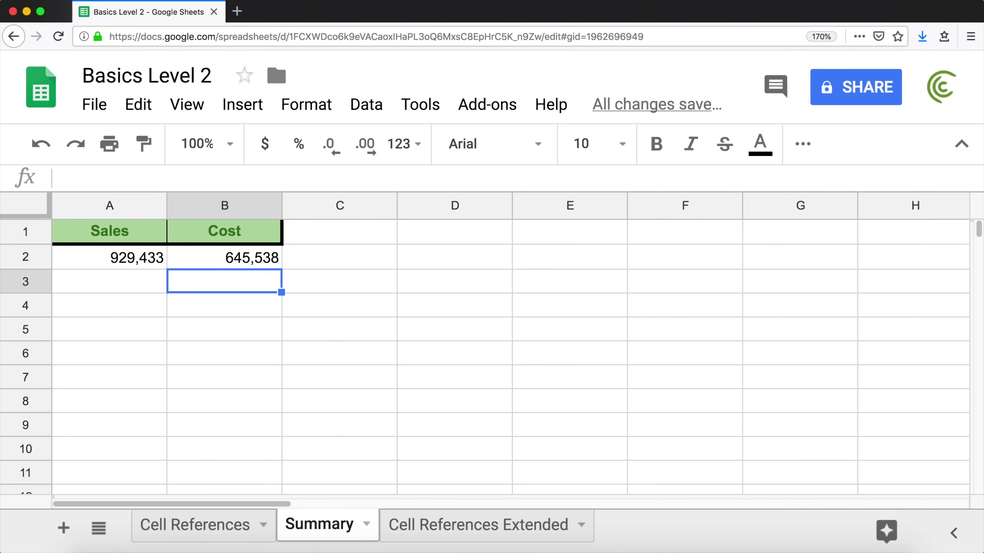
click(368, 241)
drag(126, 259, 215, 257)
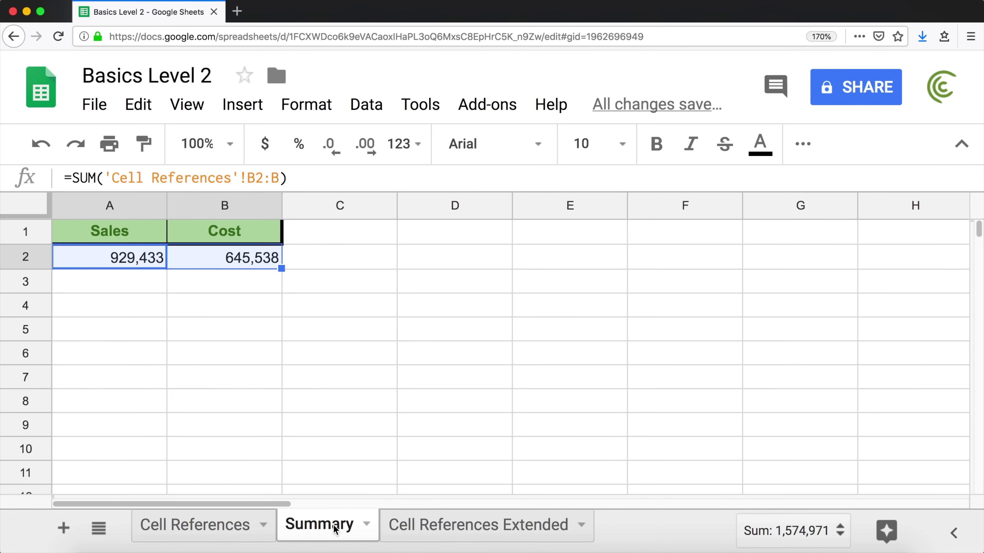
Step: Add a new sheet after Summary and name it Another Tab
click(63, 528)
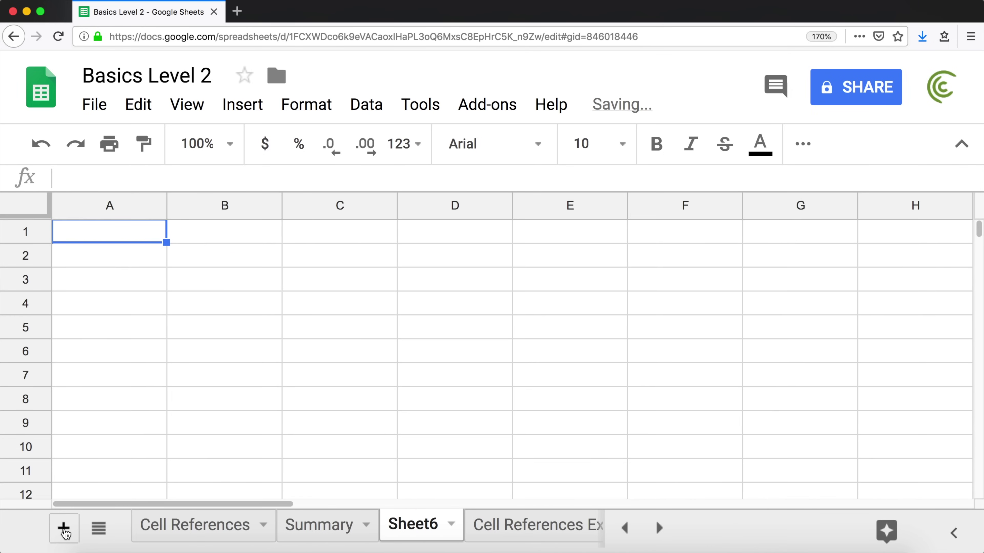
double_click(425, 524)
text(Another)
text(Tab)
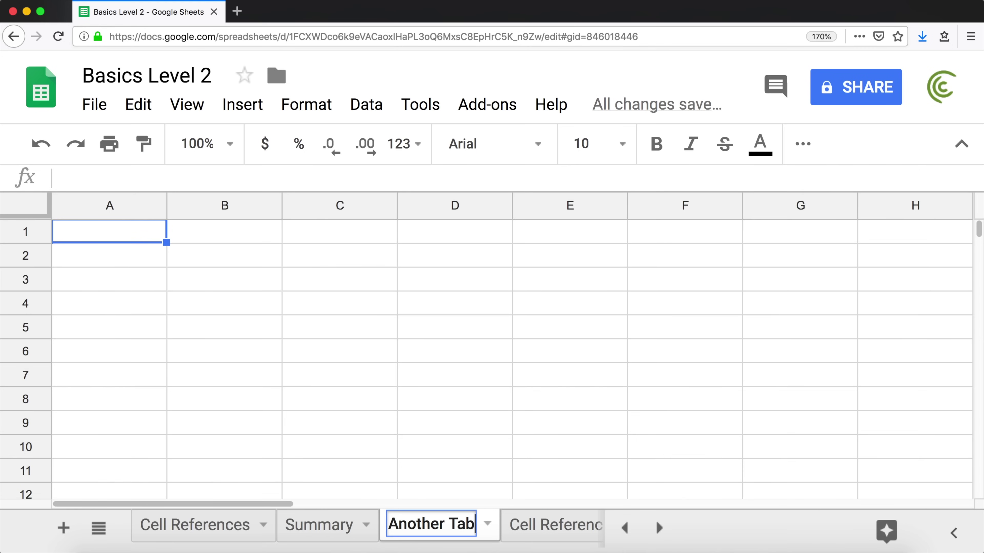
key(Return)
Step: Copy the header formatting of Summary cell A1 onto cell A1 of the Another Tab sheet
click(322, 526)
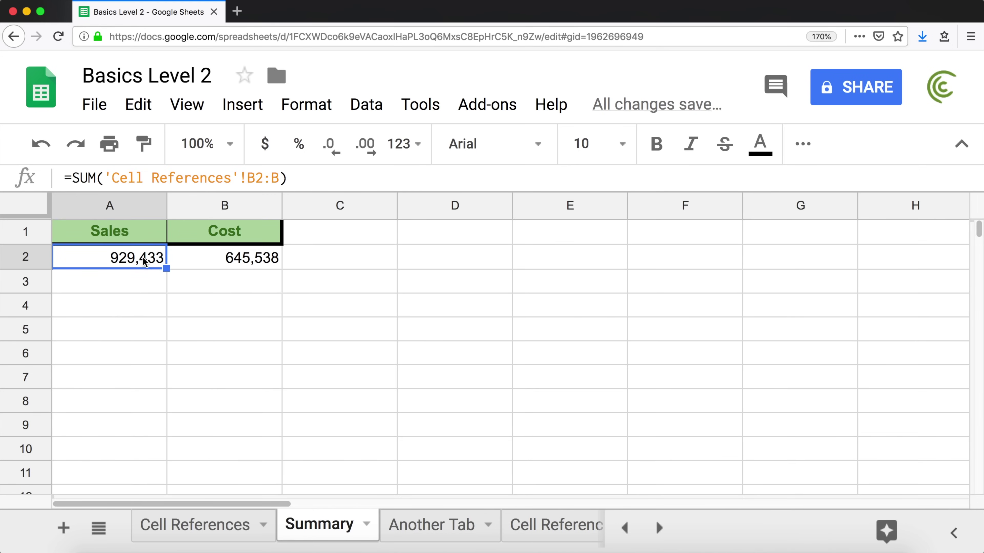
click(438, 528)
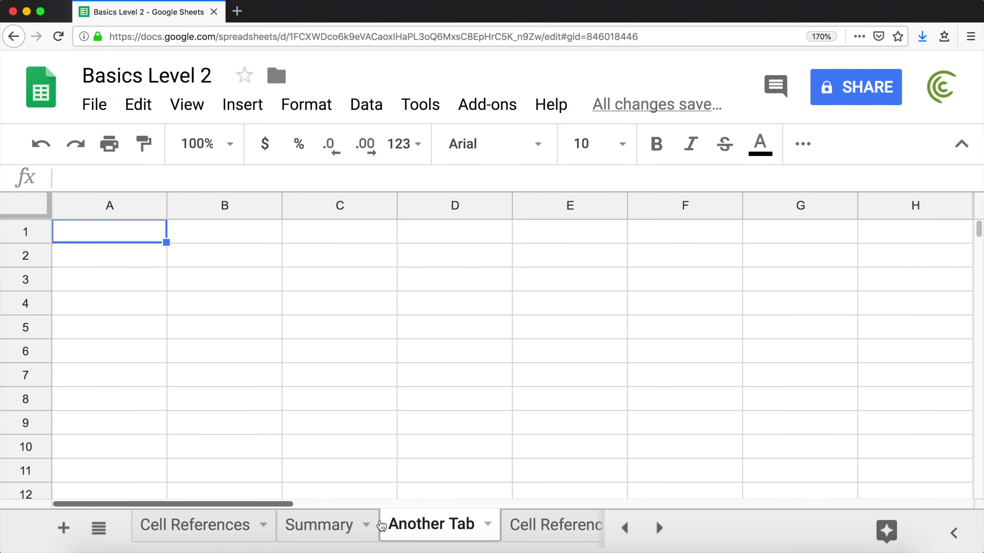
click(318, 526)
click(130, 230)
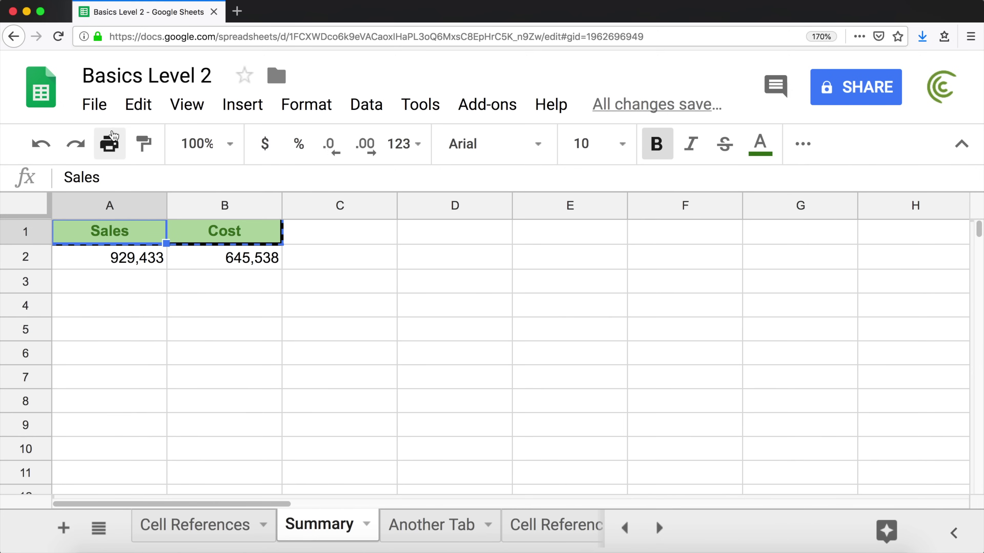
click(146, 150)
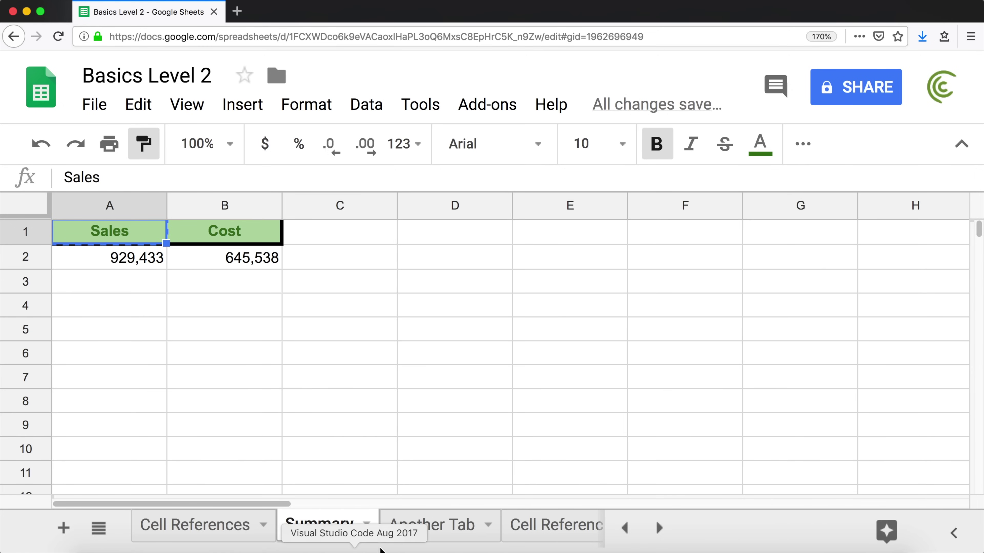
click(438, 527)
click(132, 233)
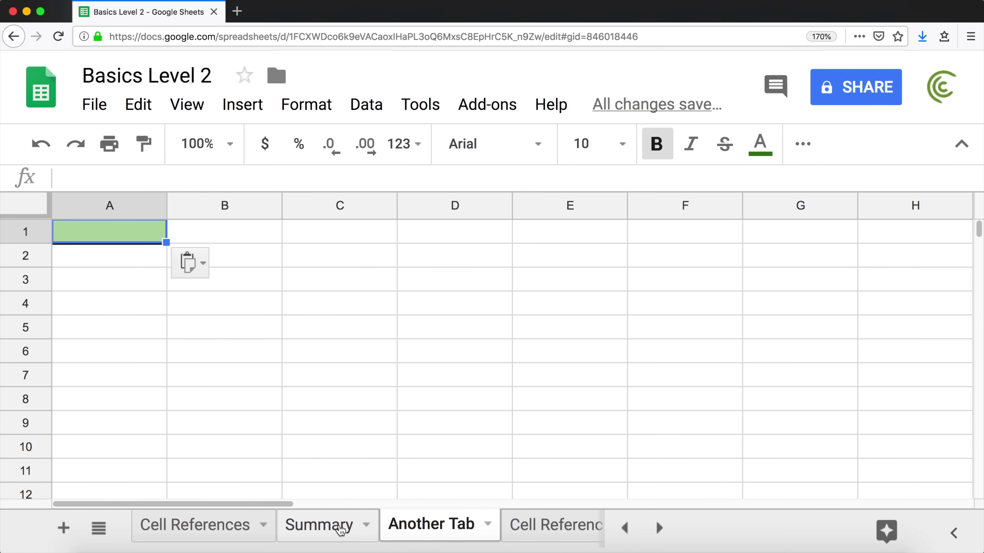
Step: Enter the header Profit Margin in cell A1 of the Another Tab sheet
click(331, 530)
click(206, 253)
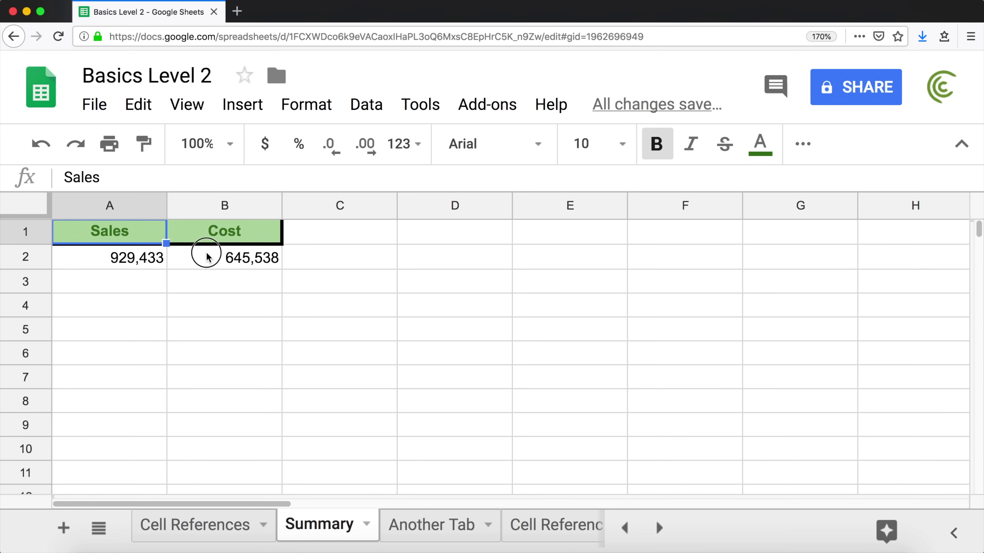
click(136, 258)
click(439, 526)
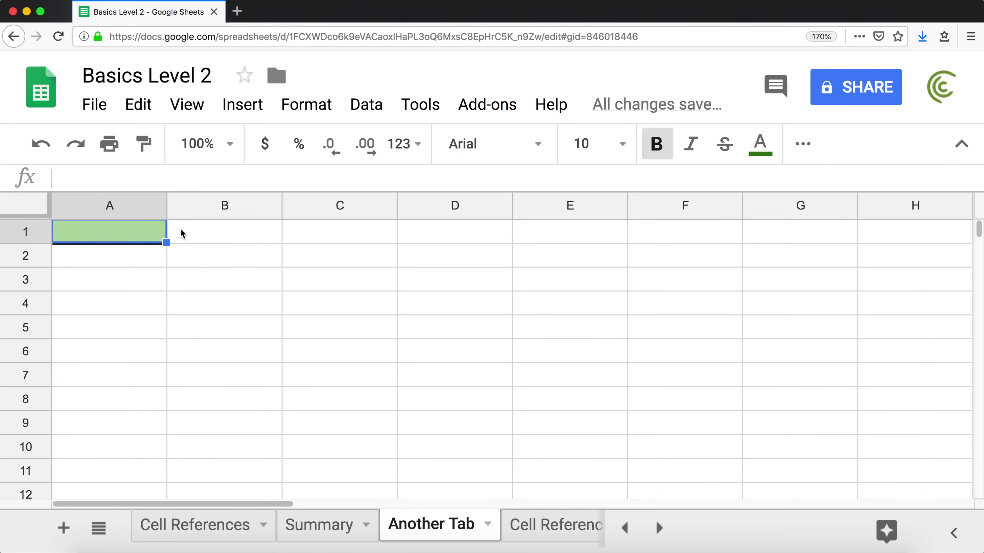
text(Profi)
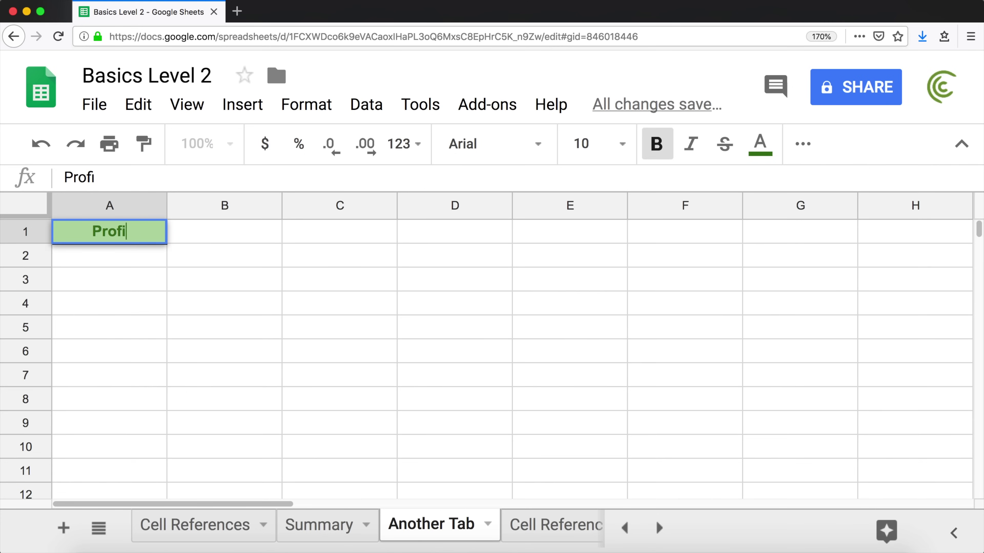
text(t Margin)
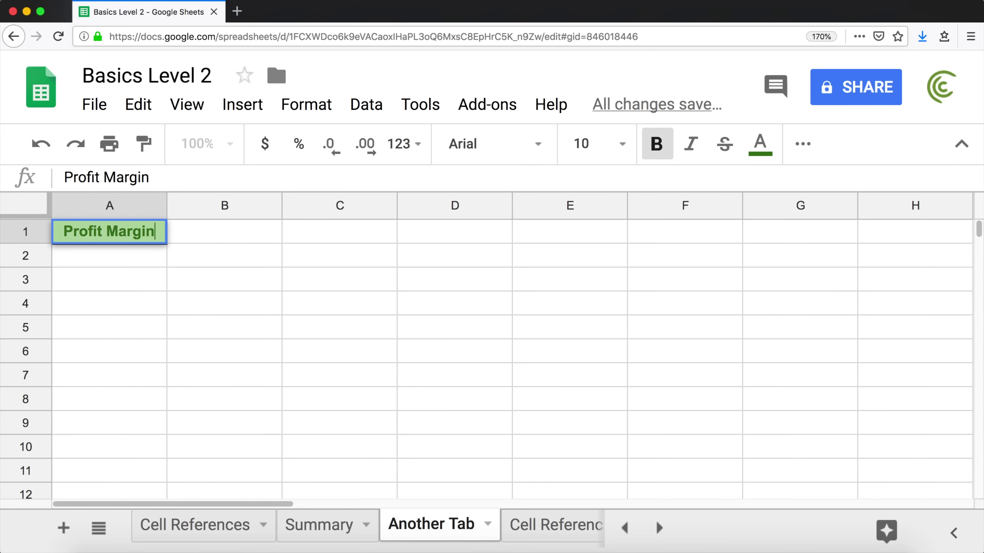
key(Return)
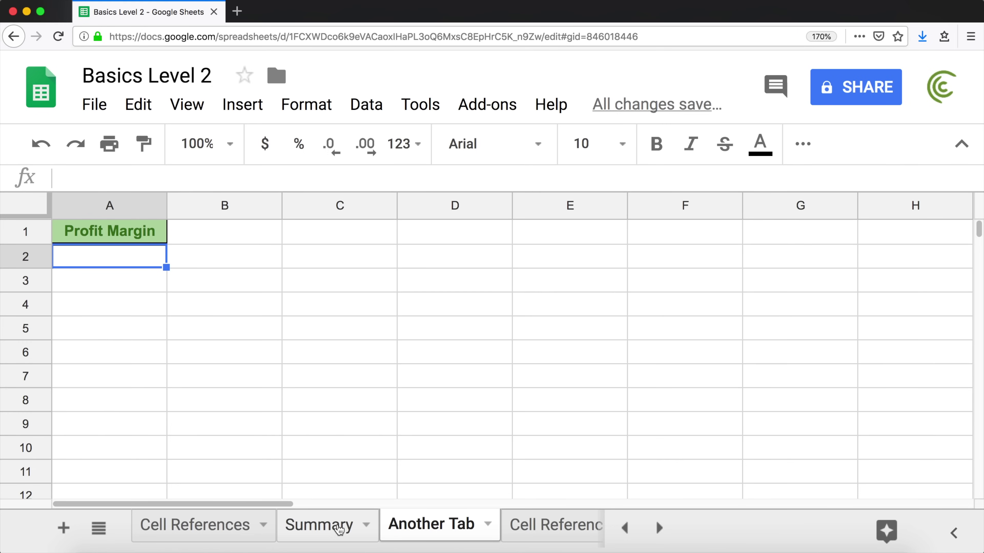
Step: Examine the Sales and Cost total cells A2 and B2 on the Summary sheet
click(339, 529)
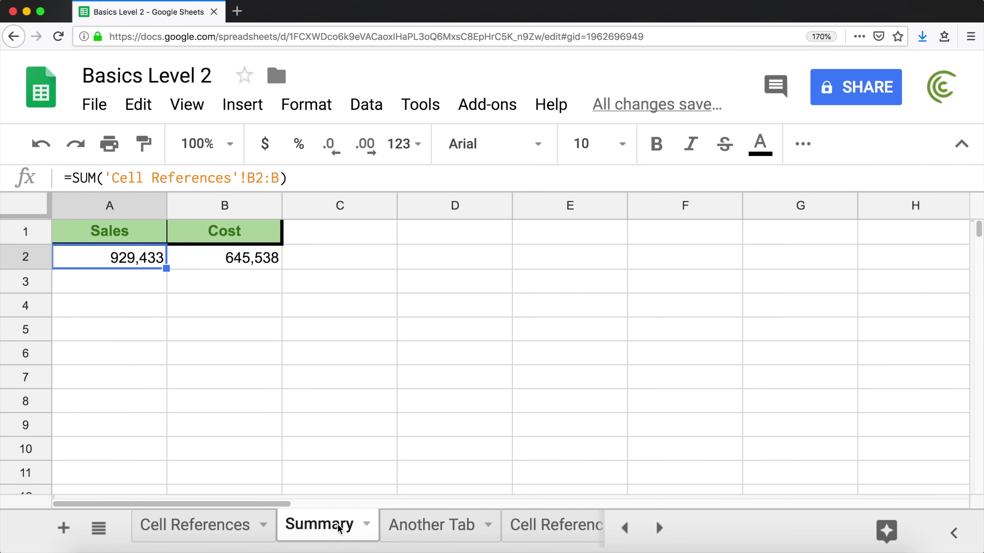
click(235, 258)
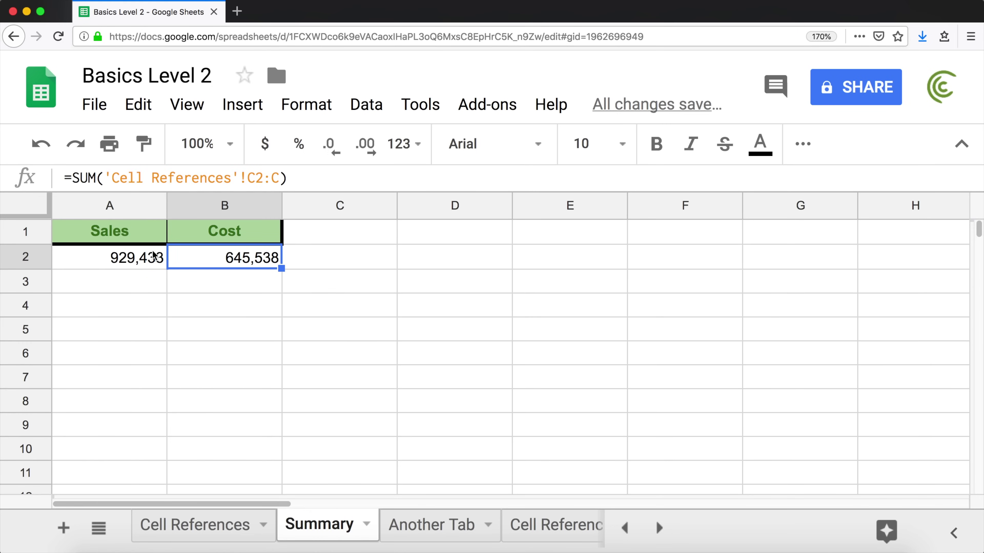
click(126, 259)
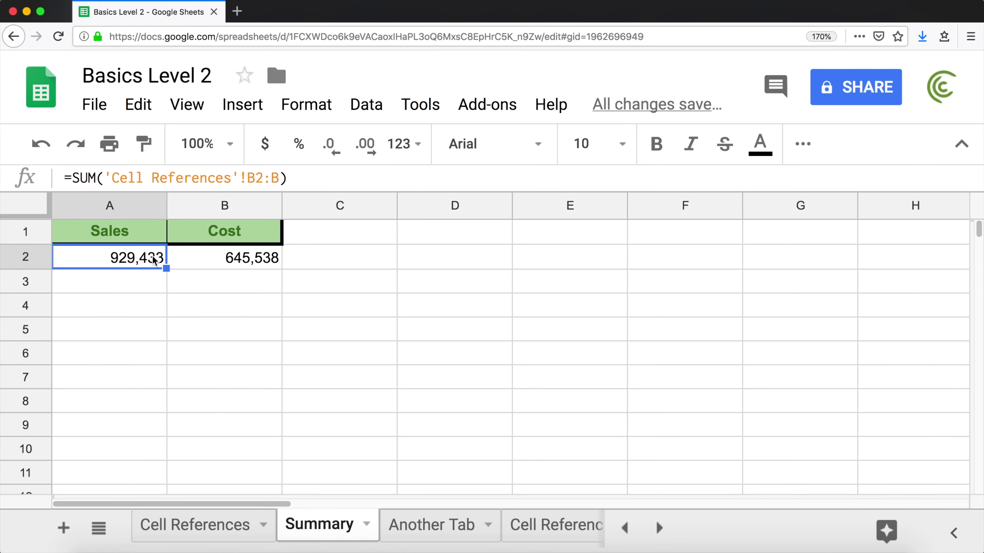
click(206, 257)
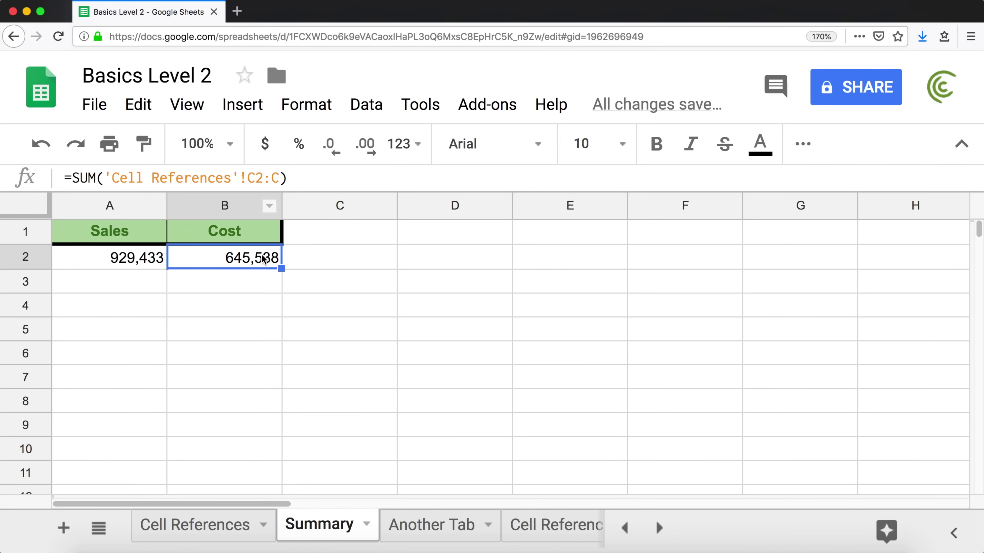
click(119, 263)
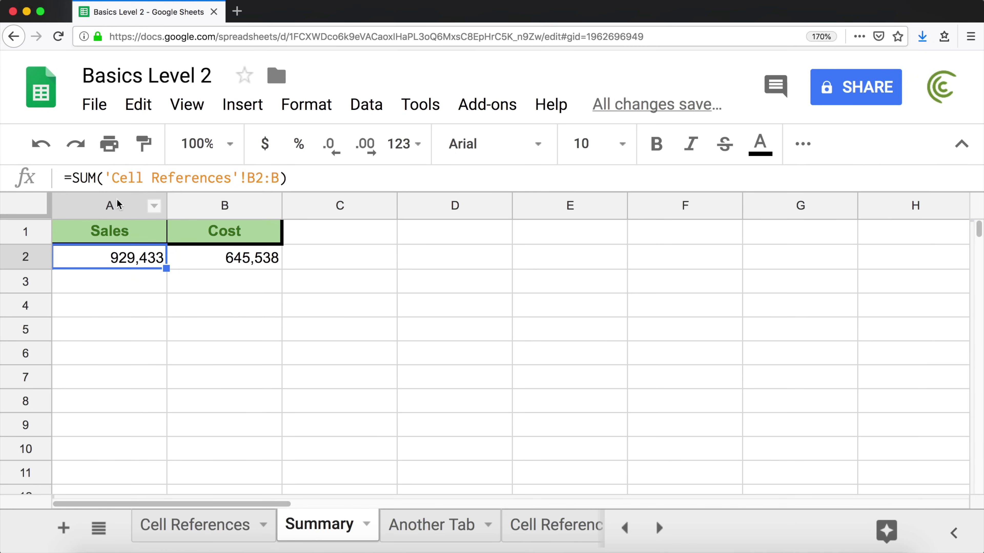
click(225, 258)
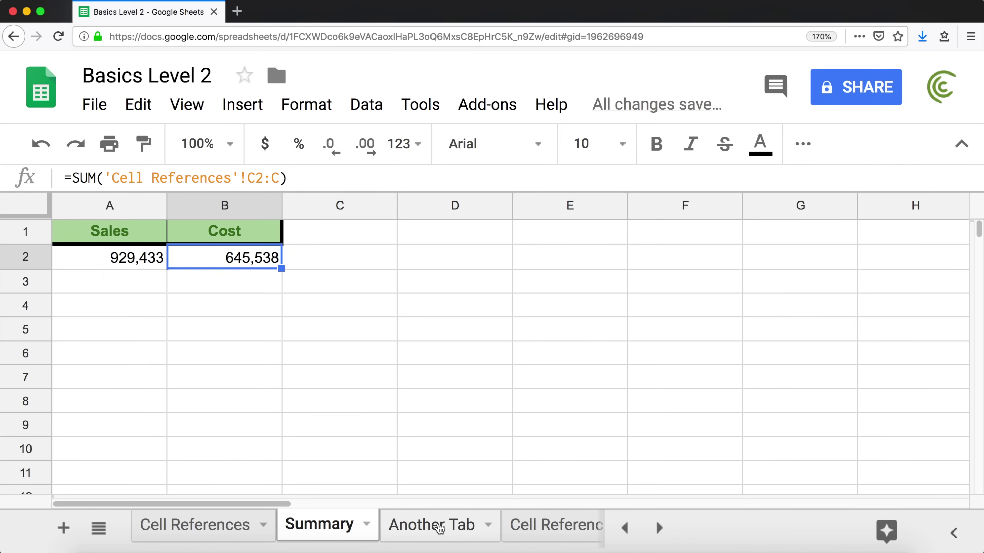
Step: Divide the Cost total by the Sales total in A2 of Another Tab with ='Summary'!B2/'Summary'!A2 and check the stored formula
click(438, 527)
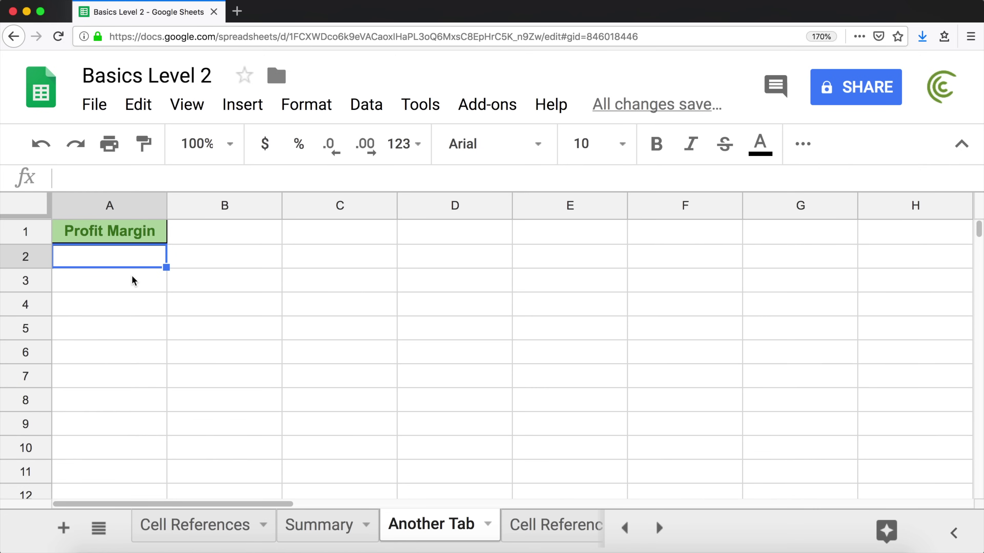
text(=)
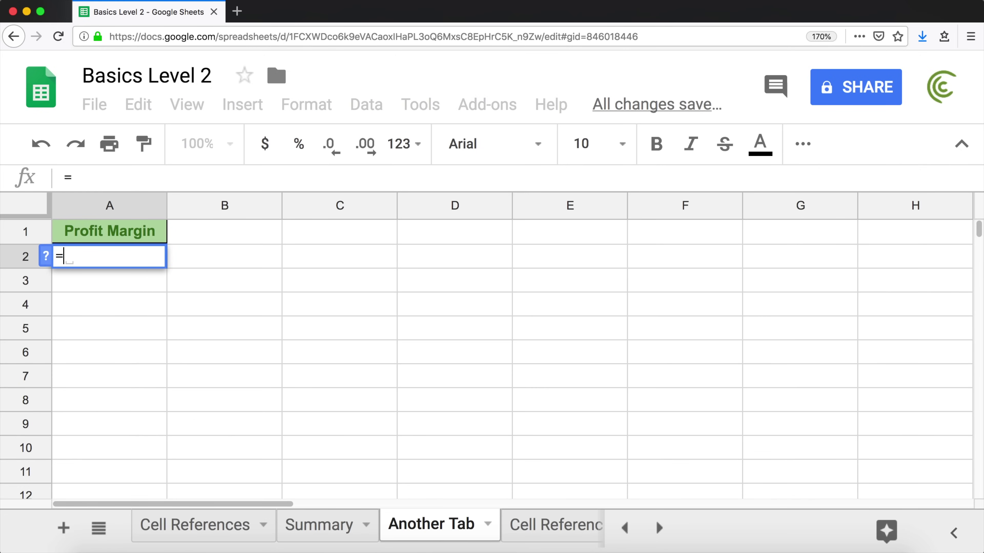
text(')
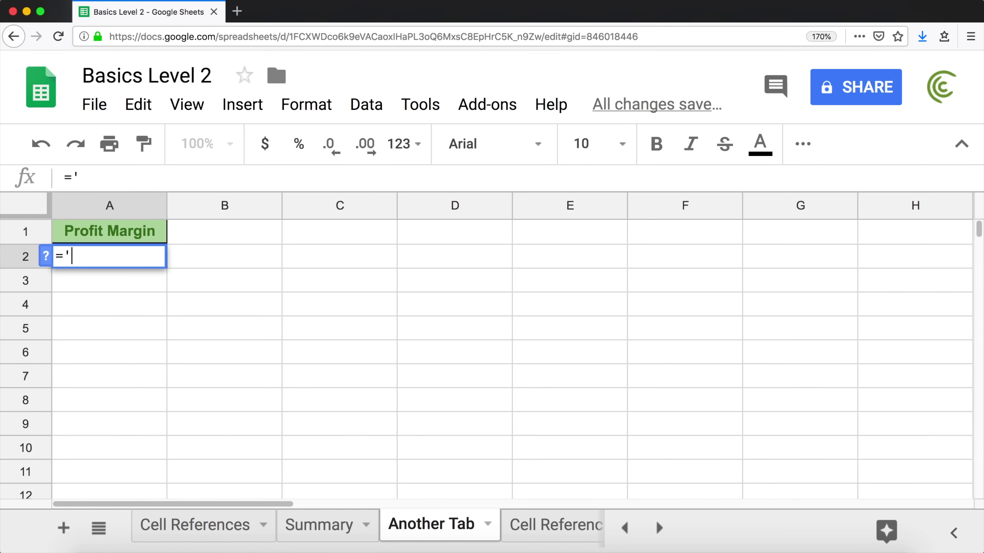
text(Summary)
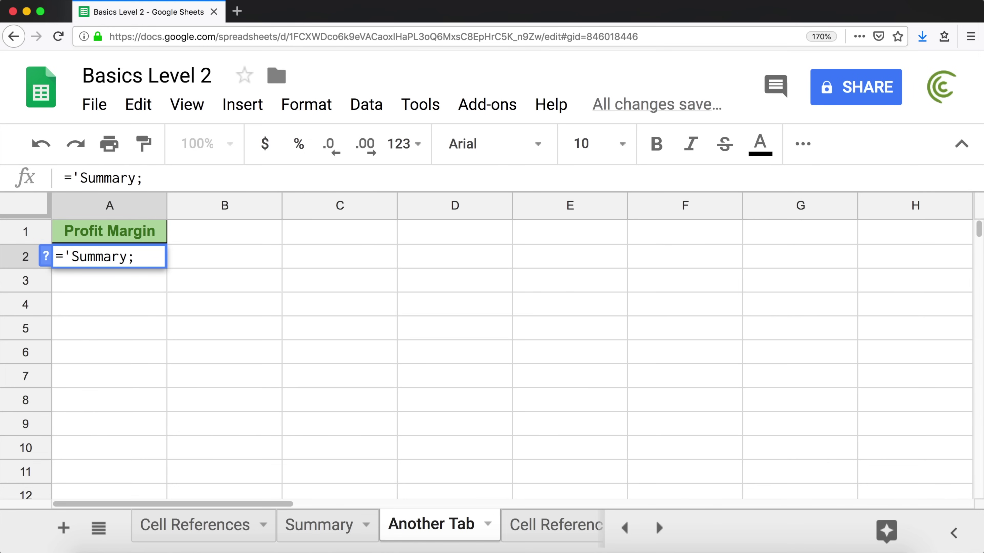
text('!B2)
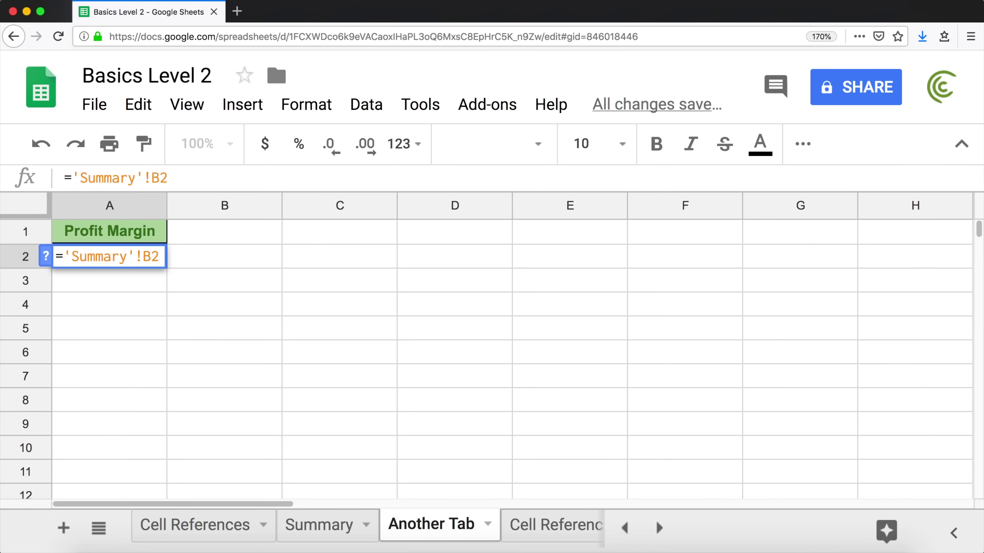
text(/)
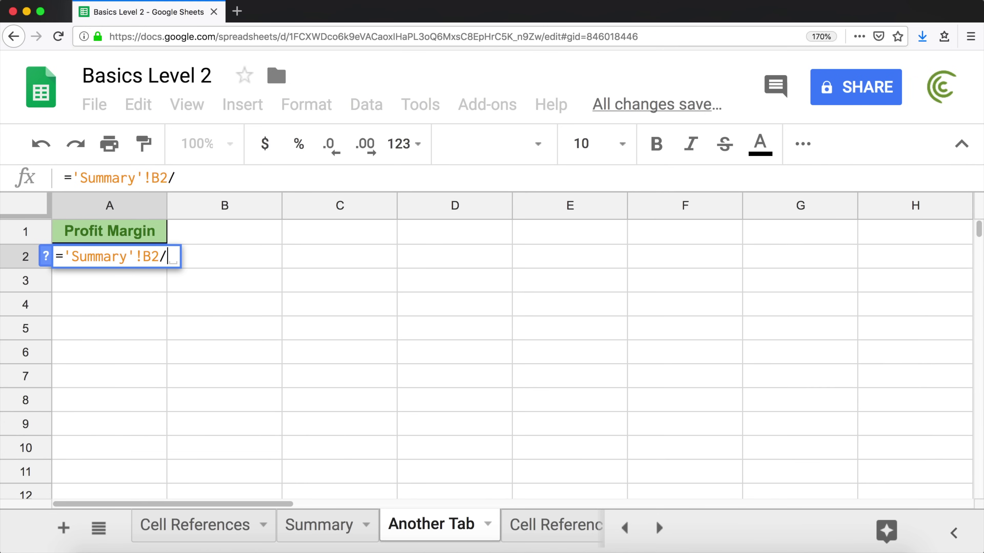
text(')
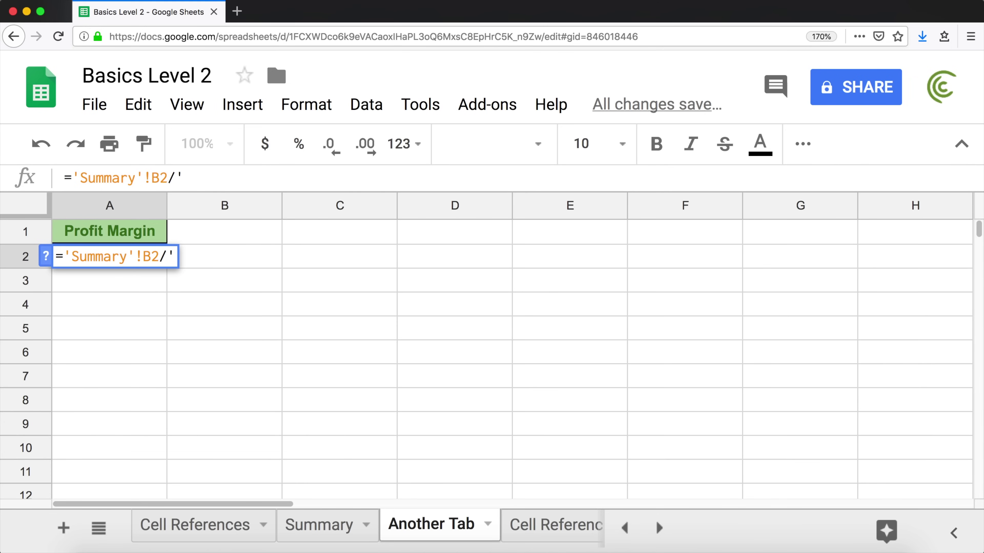
text(Summary)
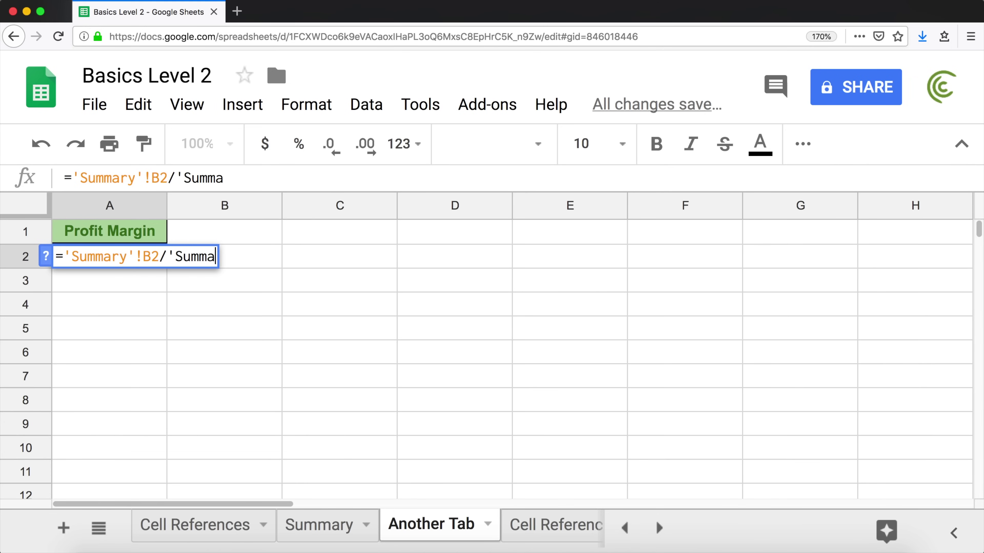
text('!)
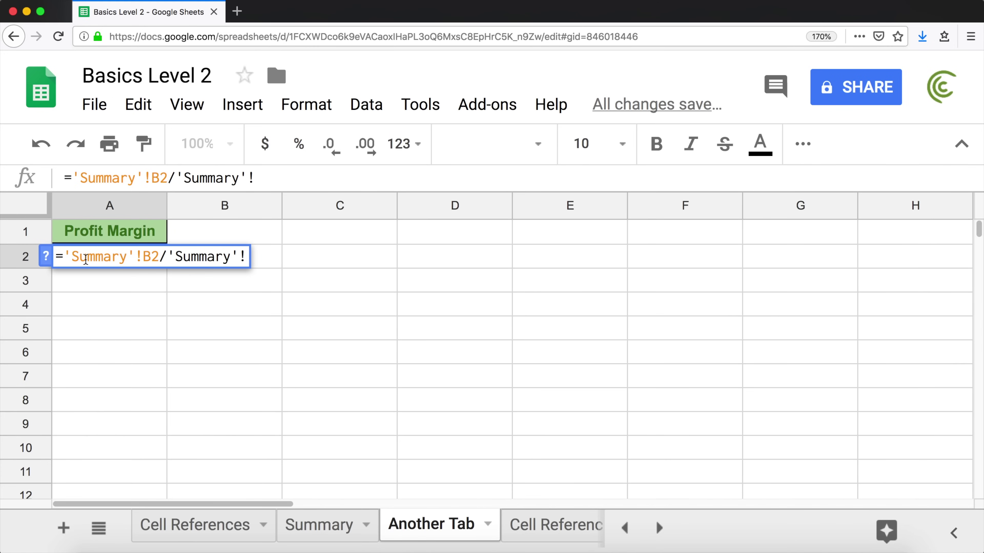
text(A2)
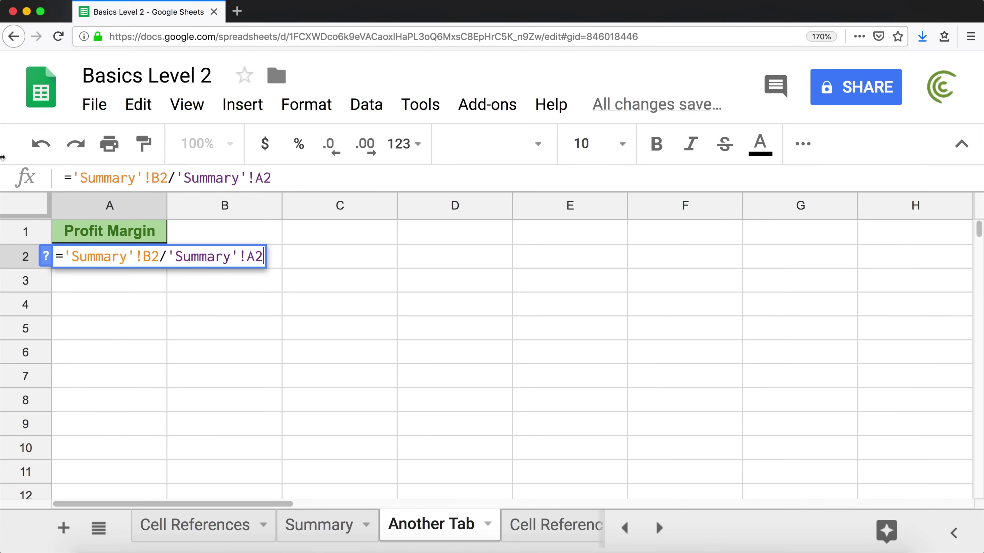
key(Return)
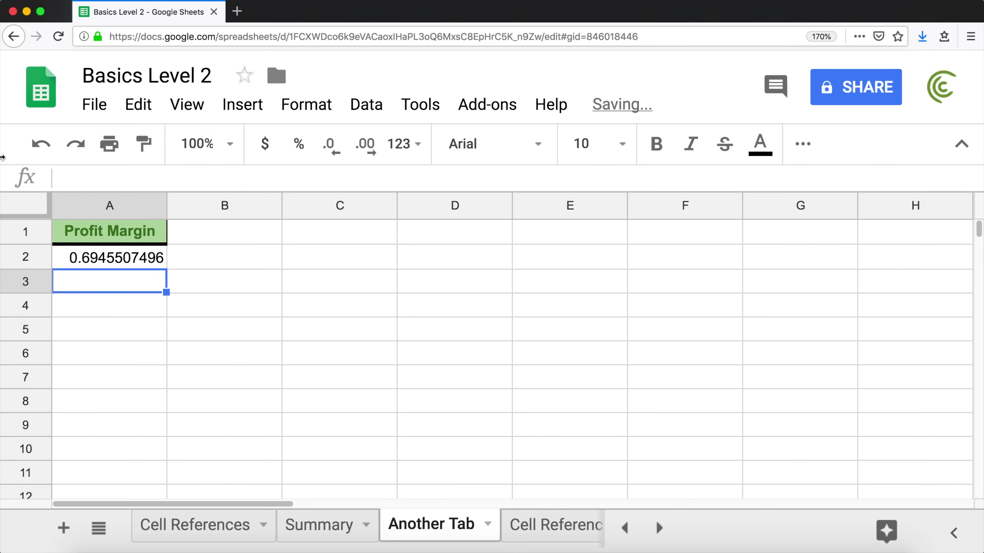
click(118, 262)
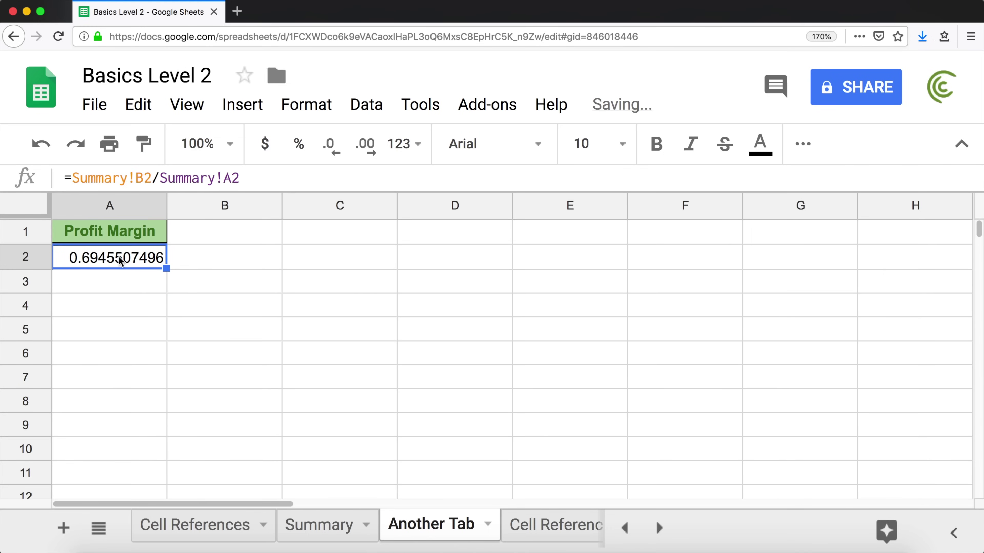
Step: Enter =Summary!B2/Summary!A2 in cell A3 of Another Tab, writing the Summary sheet references by hand
click(110, 280)
text(=)
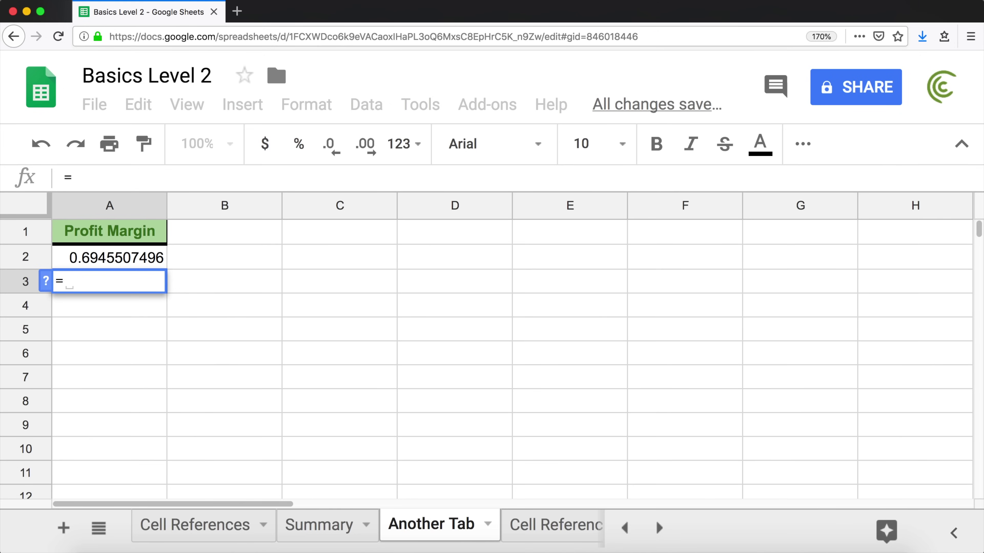
click(305, 537)
text(Summary!)
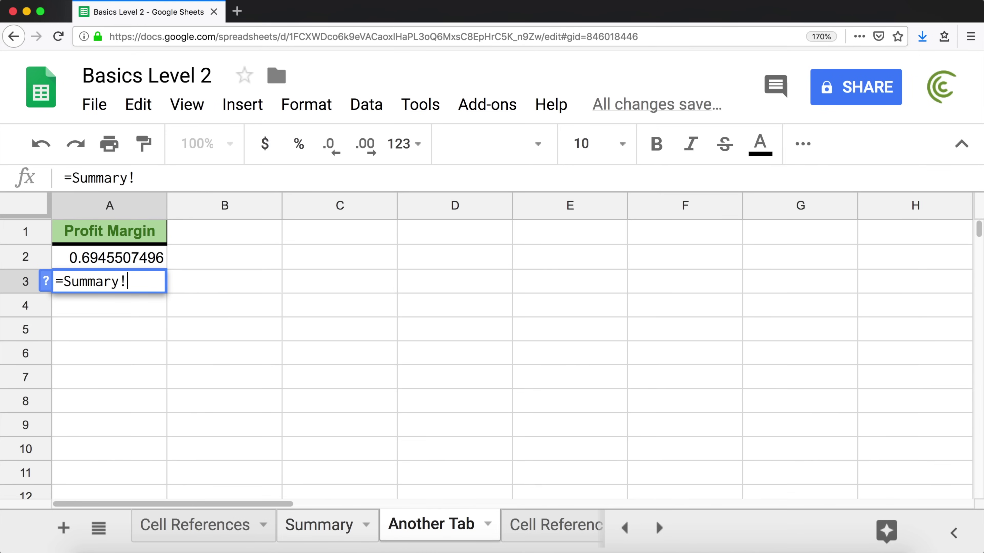
text(B2)
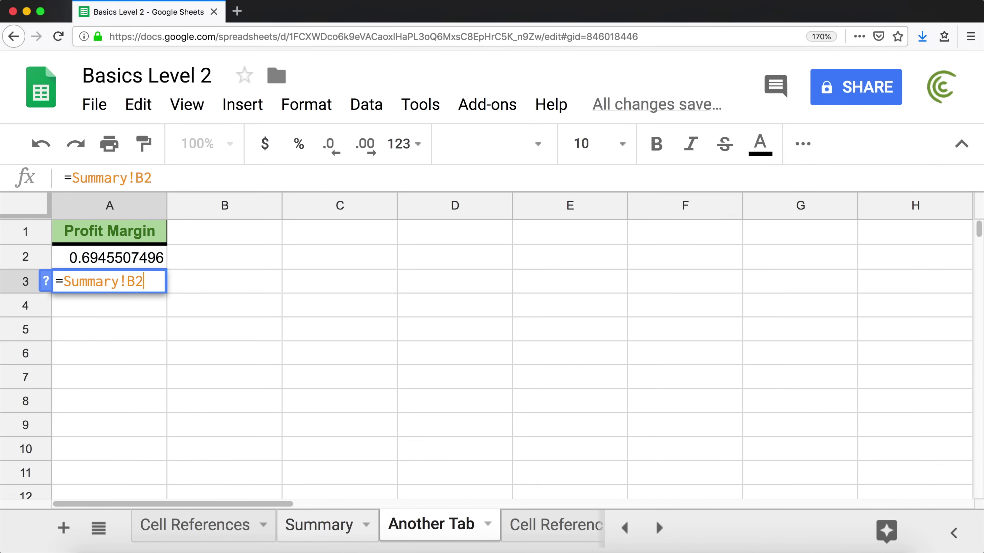
text(/Summ)
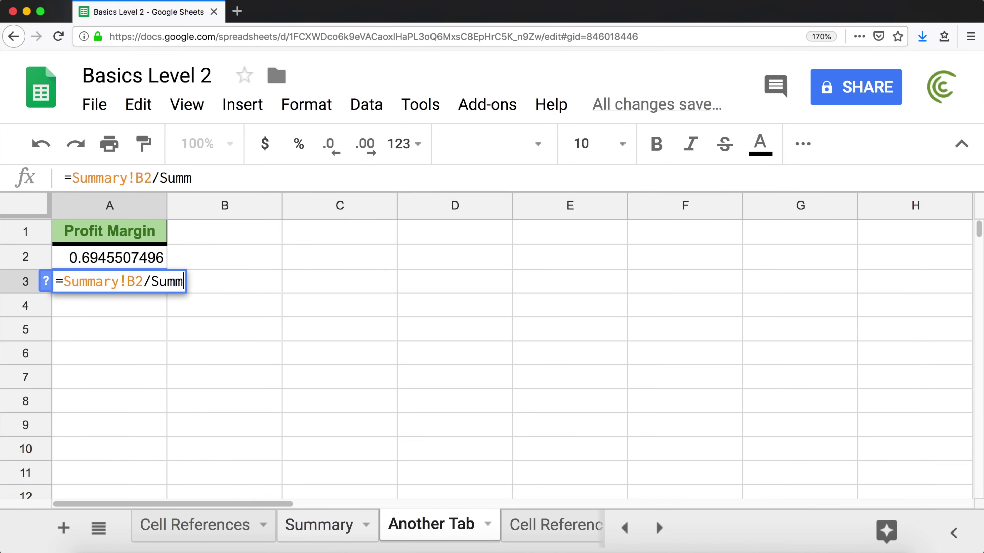
text(ary!)
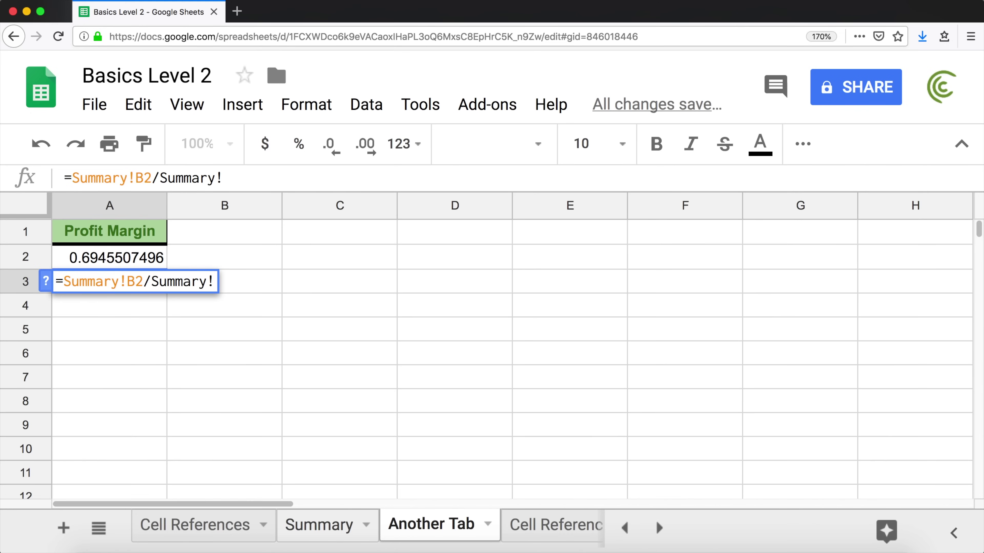
text(A2)
key(Return)
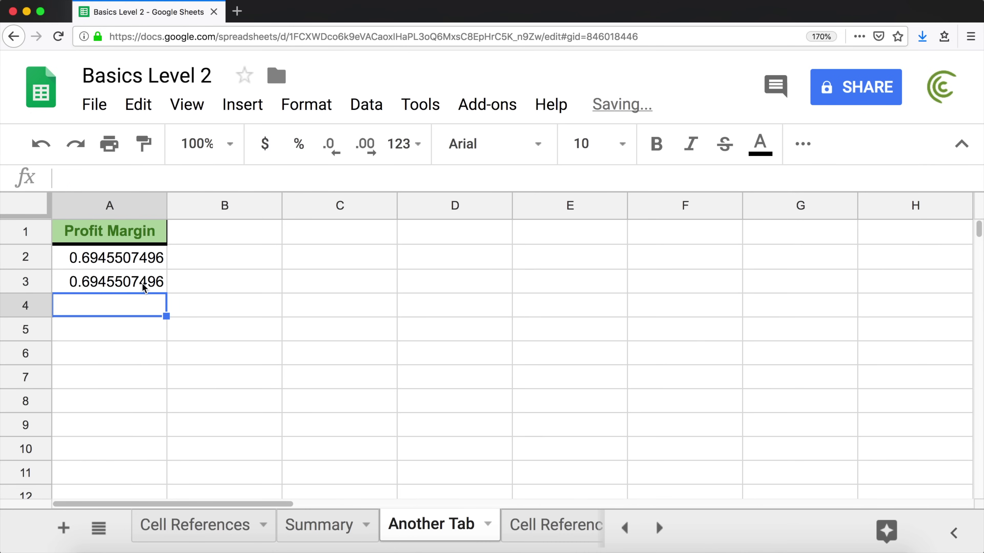
Step: Check the Summary references in the A2 formula and clear the duplicate formula from A3
click(141, 258)
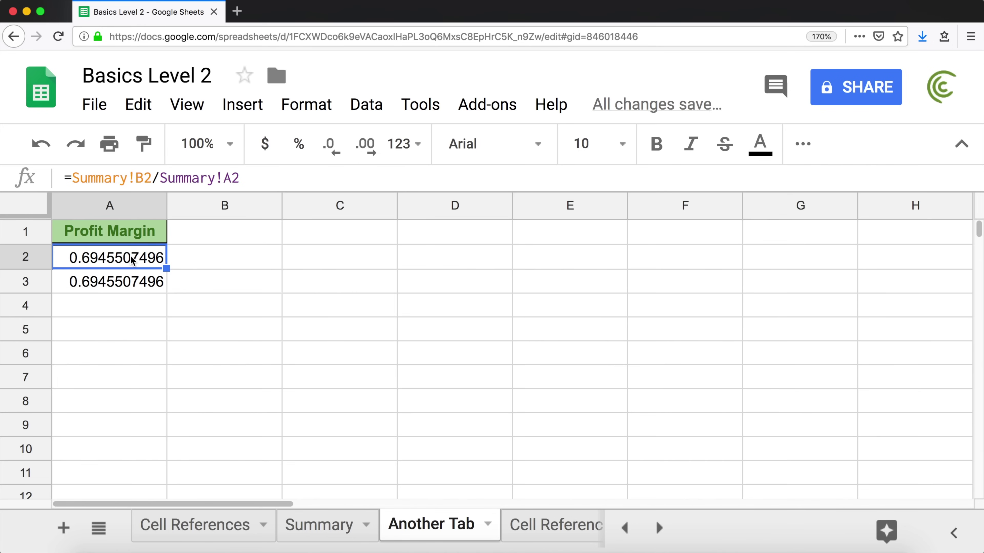
double_click(141, 258)
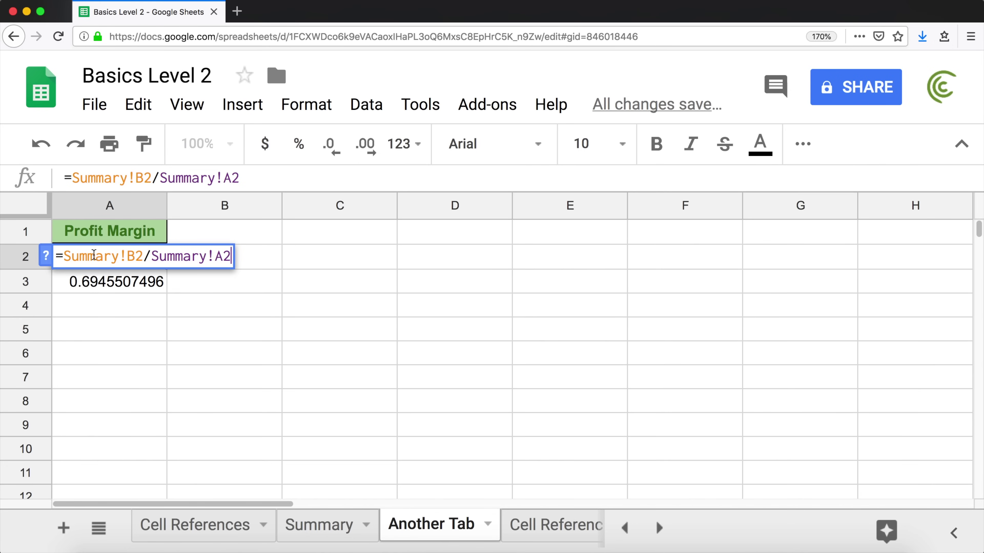
click(71, 256)
click(98, 256)
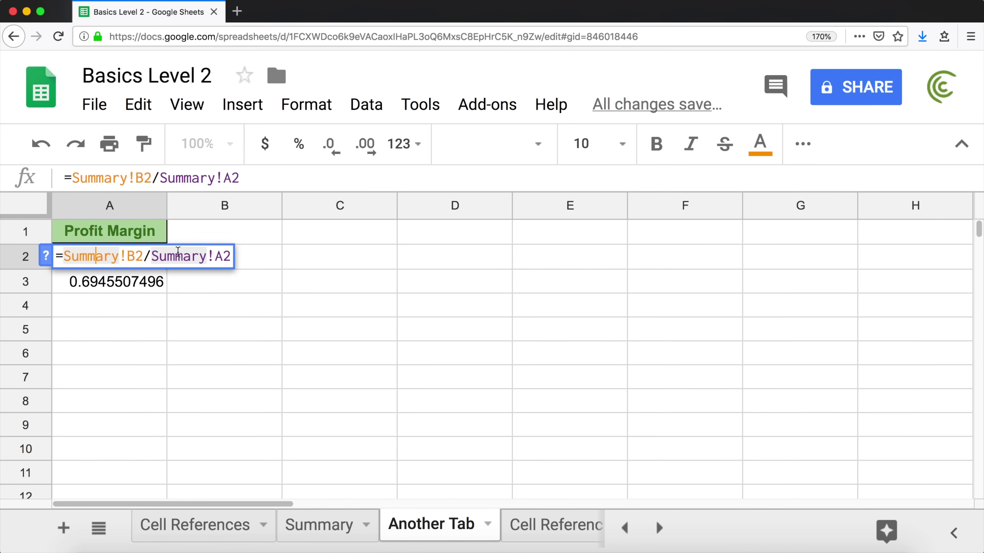
key(Return)
key(Delete)
Step: Format A2 as a percentage and change its formula to =1-Summary!B2/Summary!A2
click(114, 260)
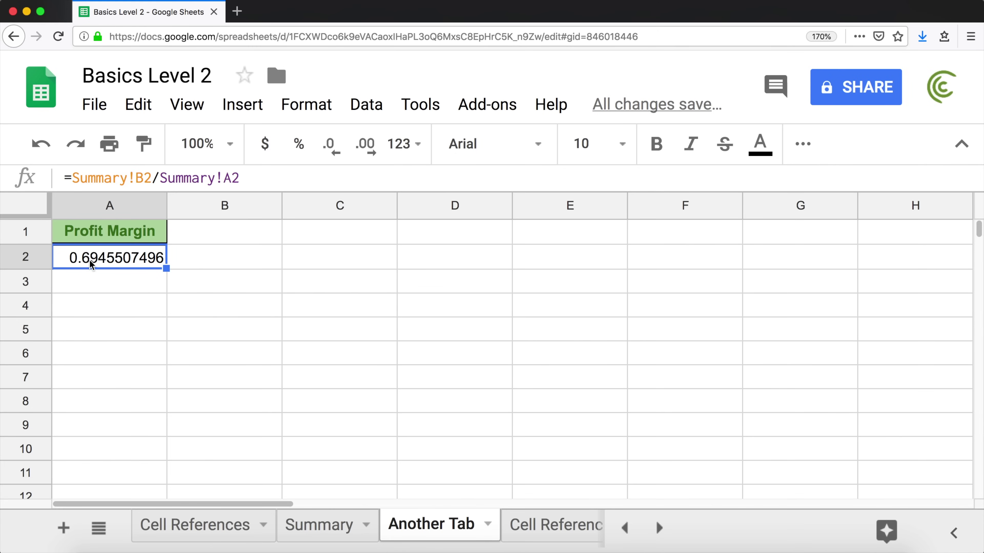
click(298, 150)
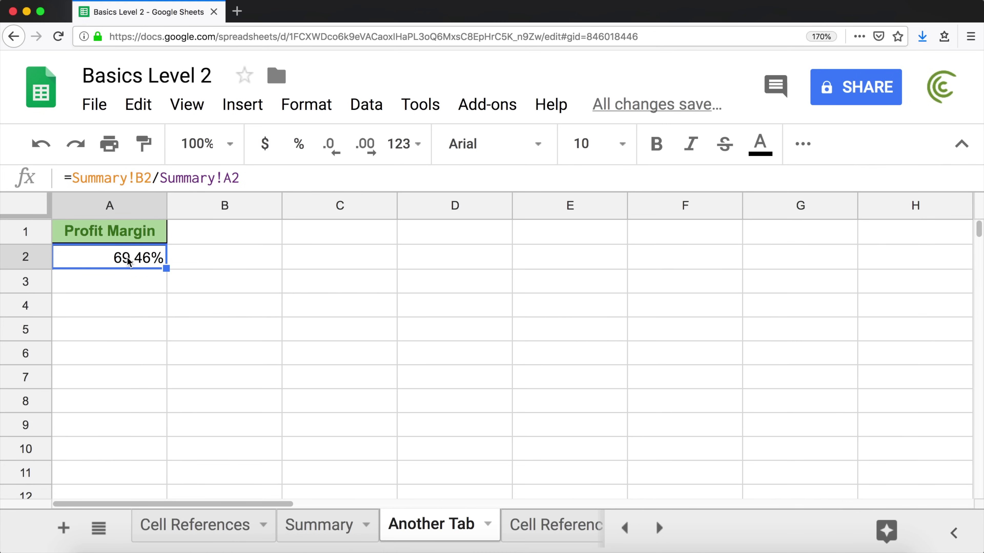
double_click(113, 257)
click(67, 255)
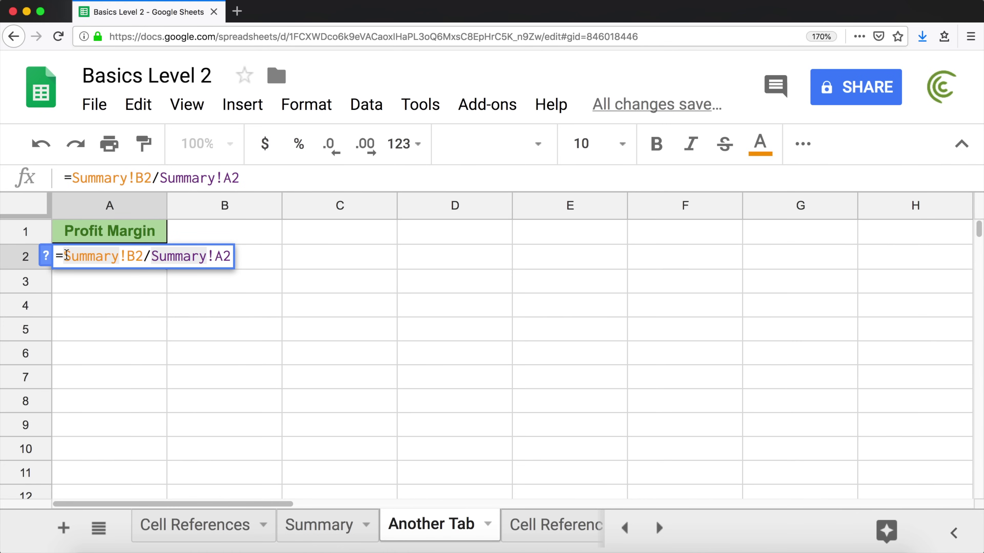
text(1-)
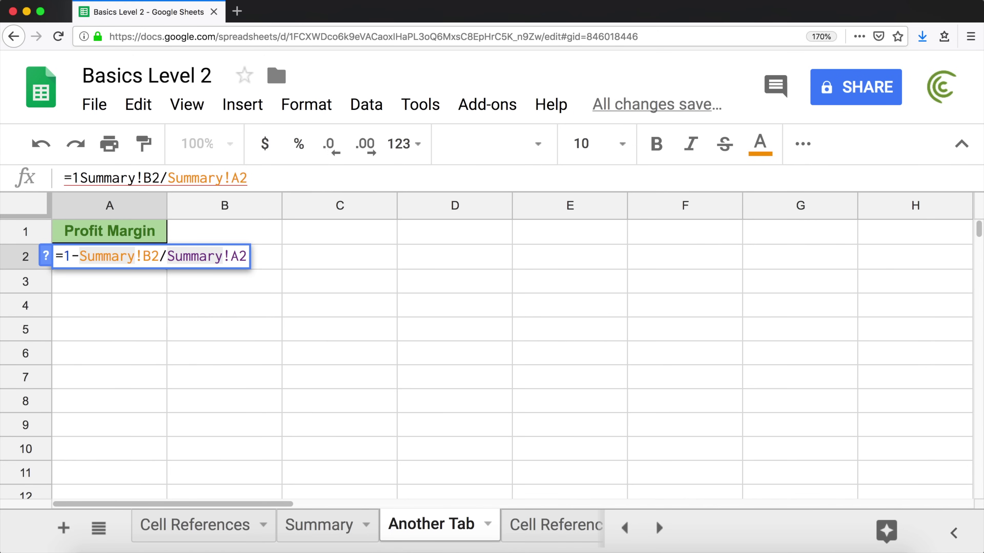
key(Return)
click(148, 256)
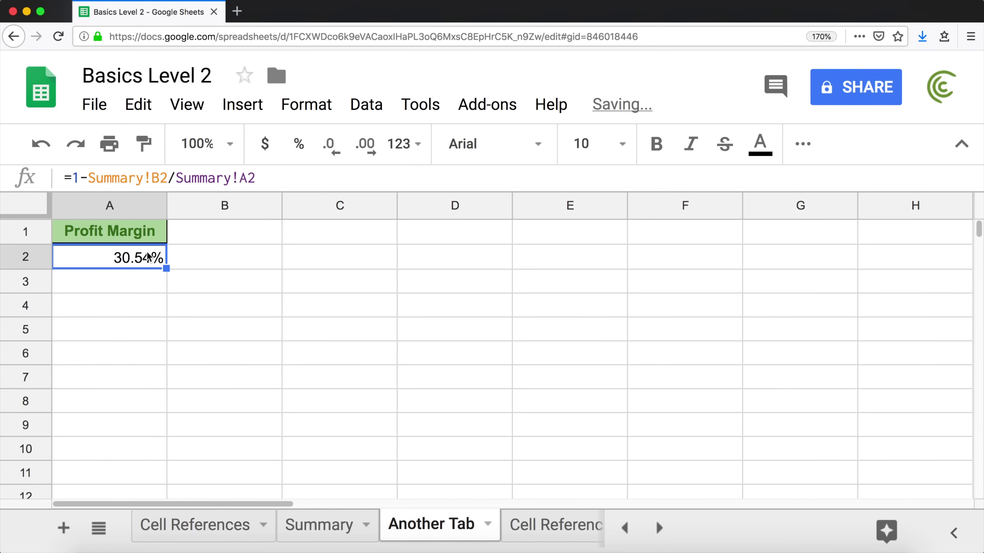
click(138, 289)
click(135, 259)
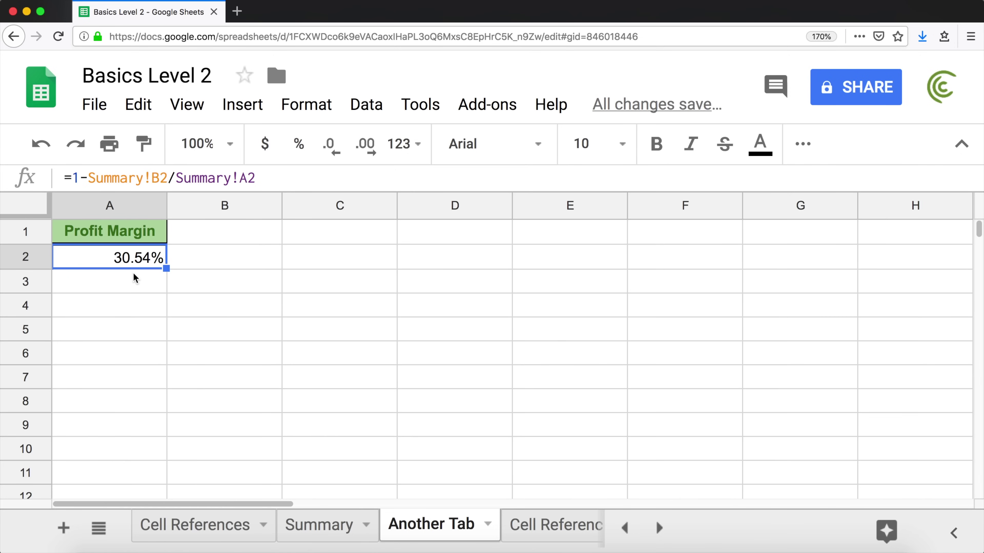
Step: Build =1-Summary!B2/Summary!A2 in cell A3 of Another Tab by picking the Cost and Sales totals on the Summary sheet
click(153, 289)
text(=1)
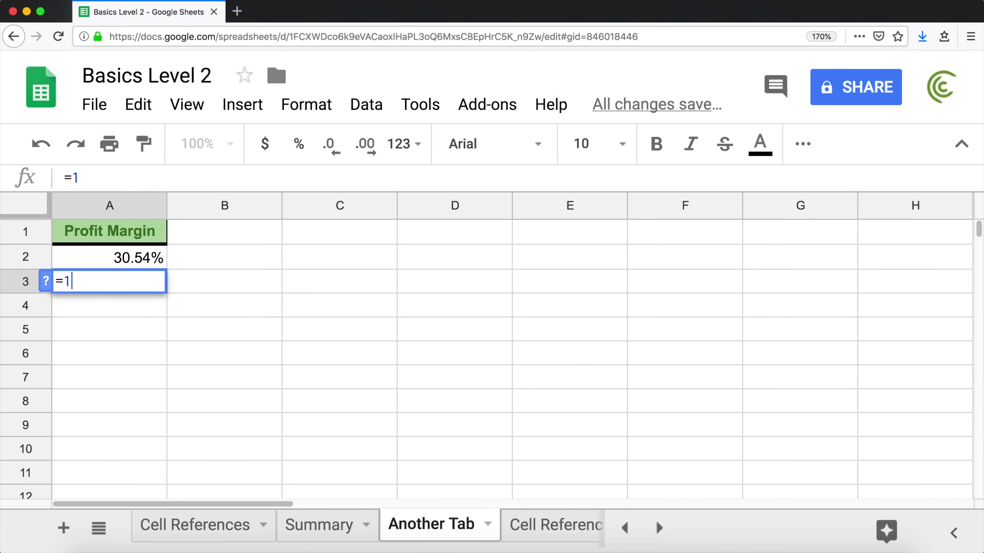
text( -)
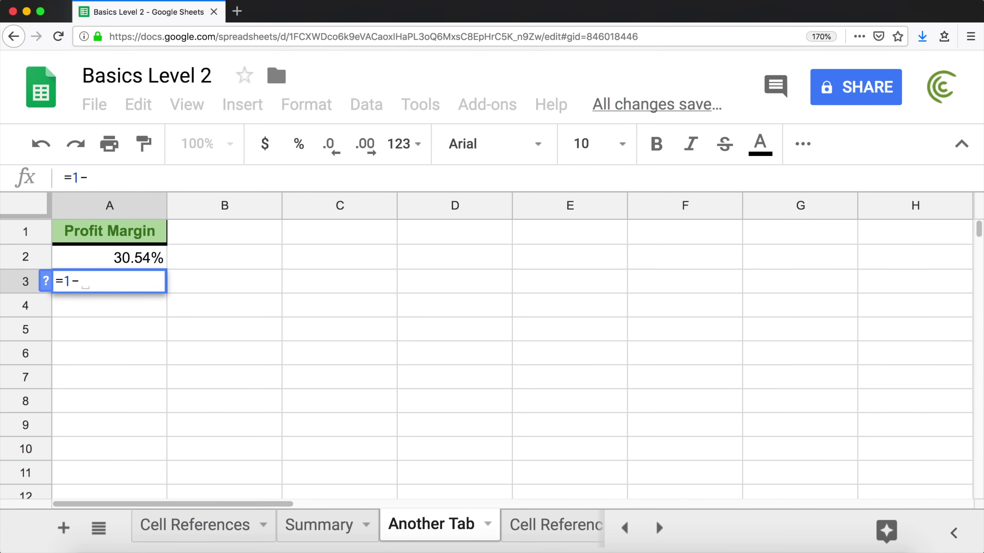
click(329, 531)
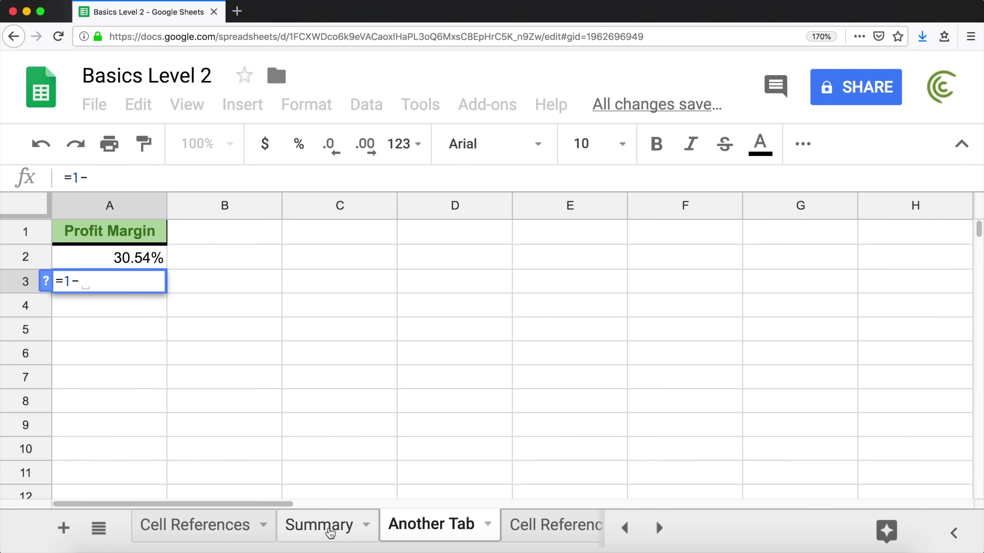
click(239, 263)
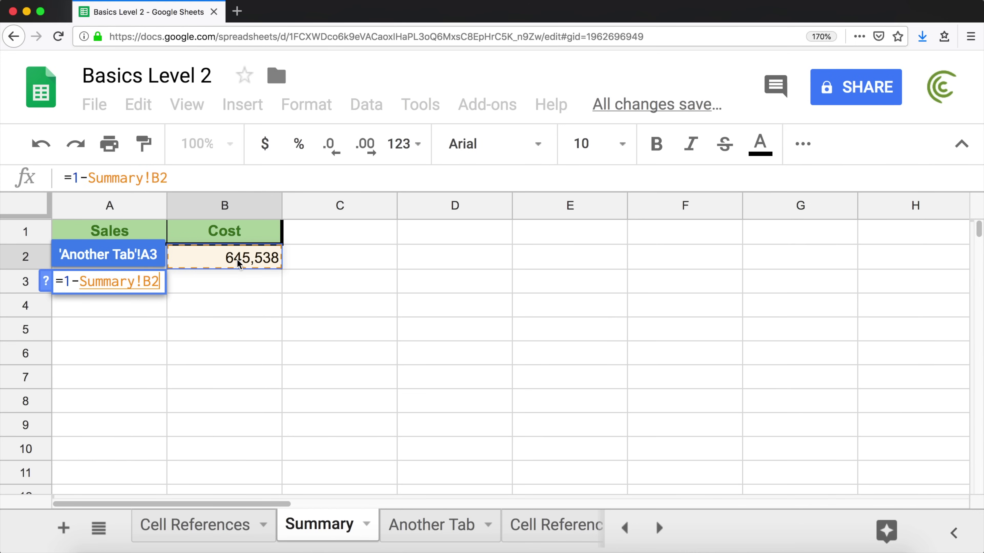
text(/)
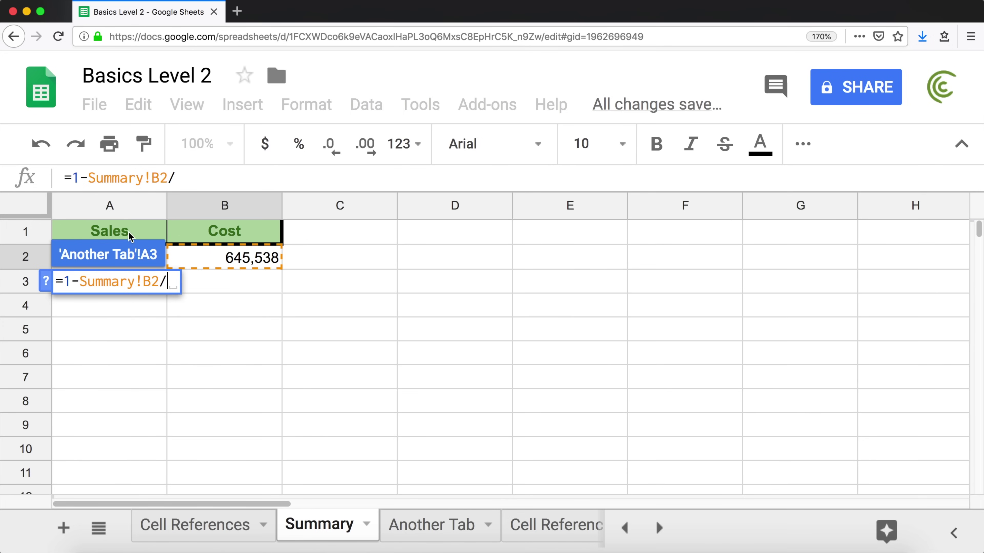
click(111, 231)
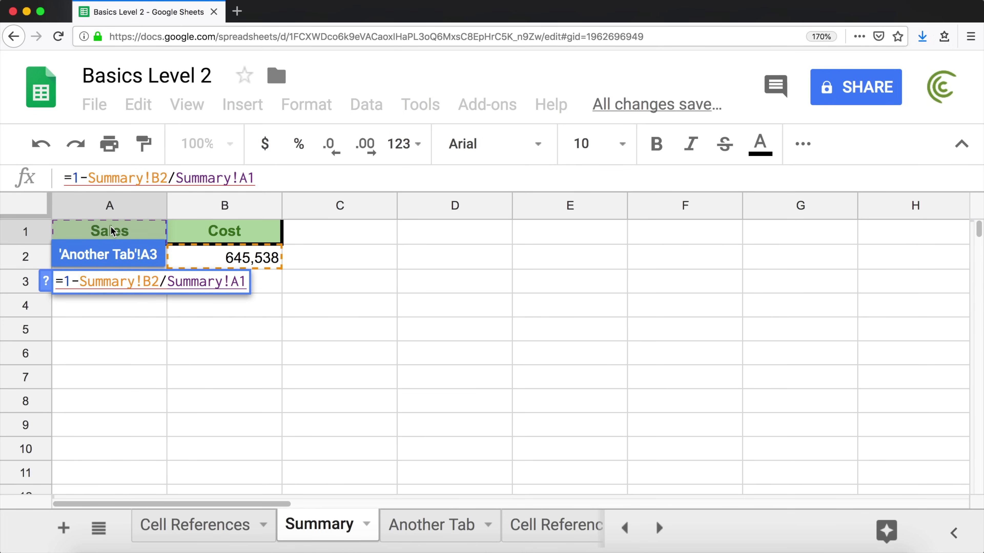
key(Down)
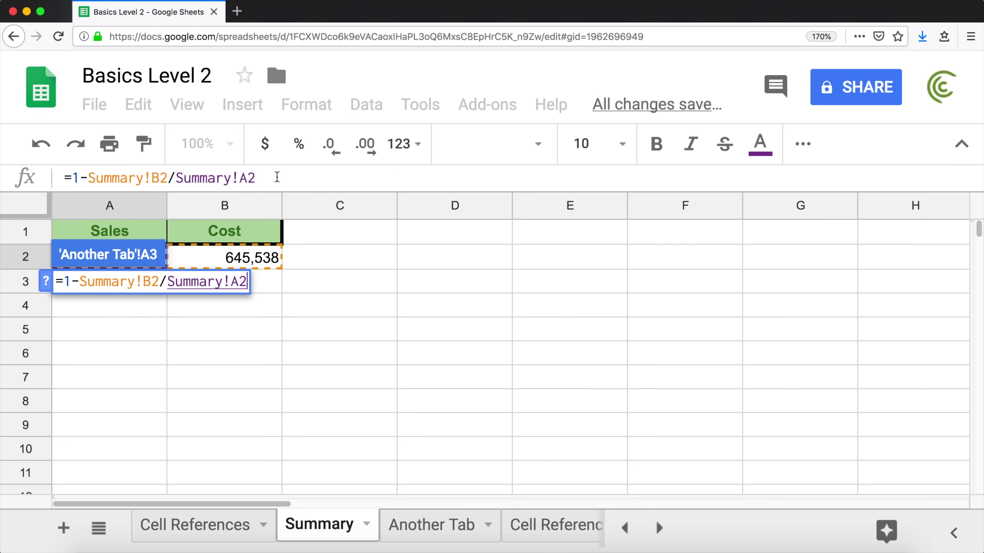
key(Return)
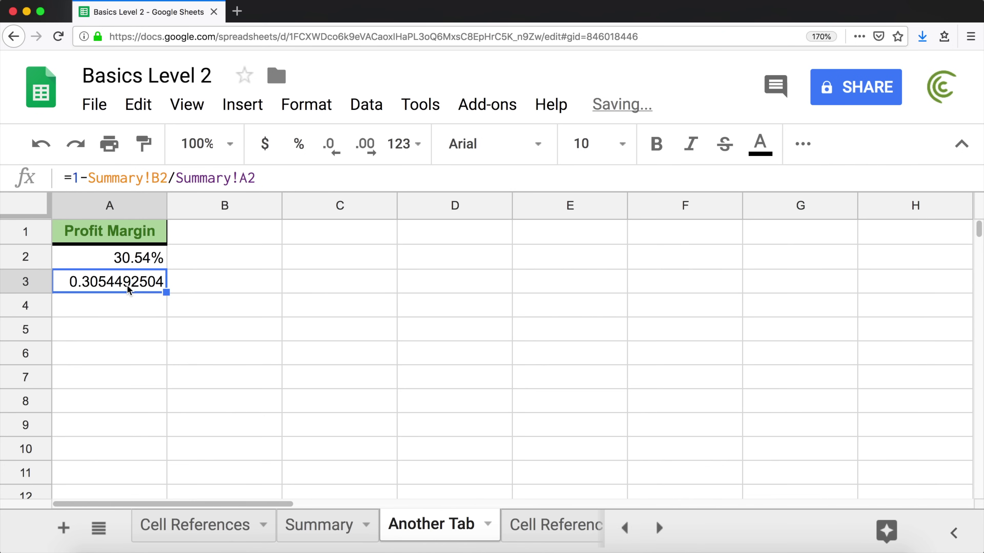
Step: Format A3 as a percentage and examine the Summary!B2/Summary!A2 part of its formula
click(304, 148)
double_click(137, 289)
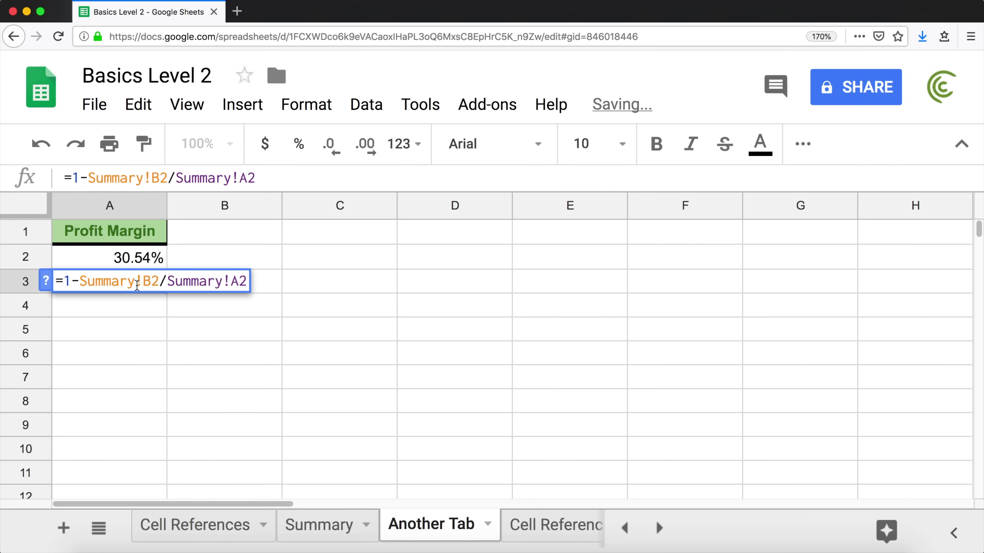
key(Escape)
double_click(90, 280)
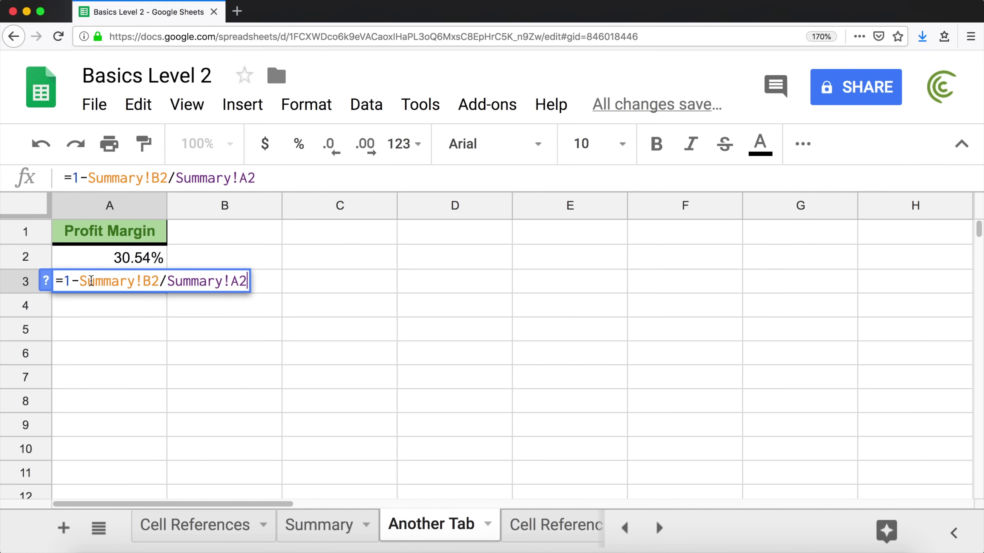
drag(81, 280, 286, 286)
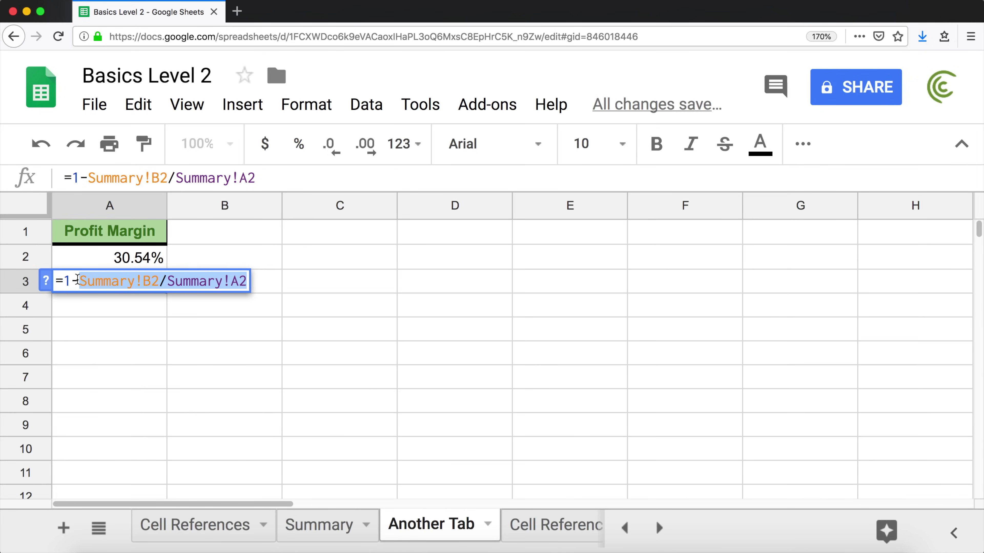
key(Return)
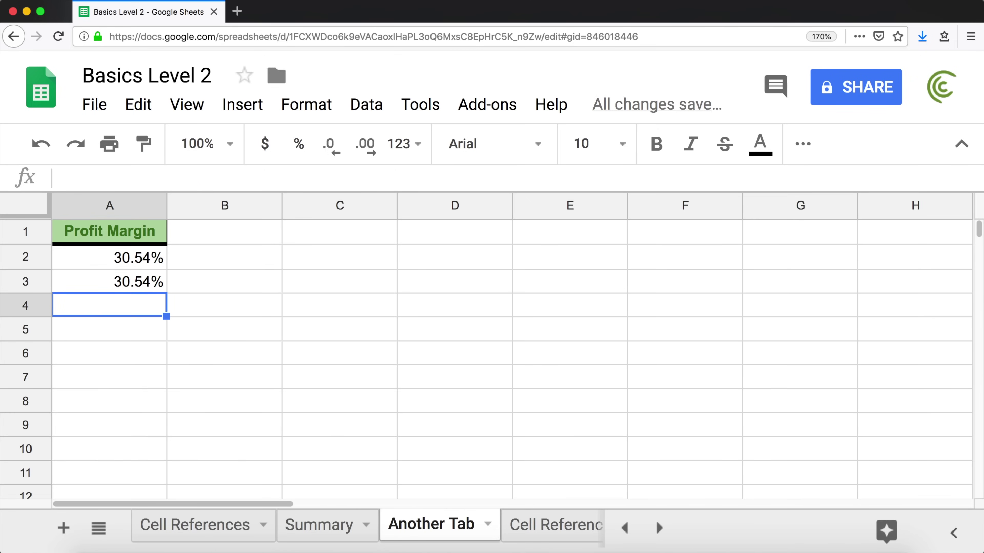
Step: Clear the duplicate profit margin formula from A3 and open the A2 formula for inspection
click(146, 282)
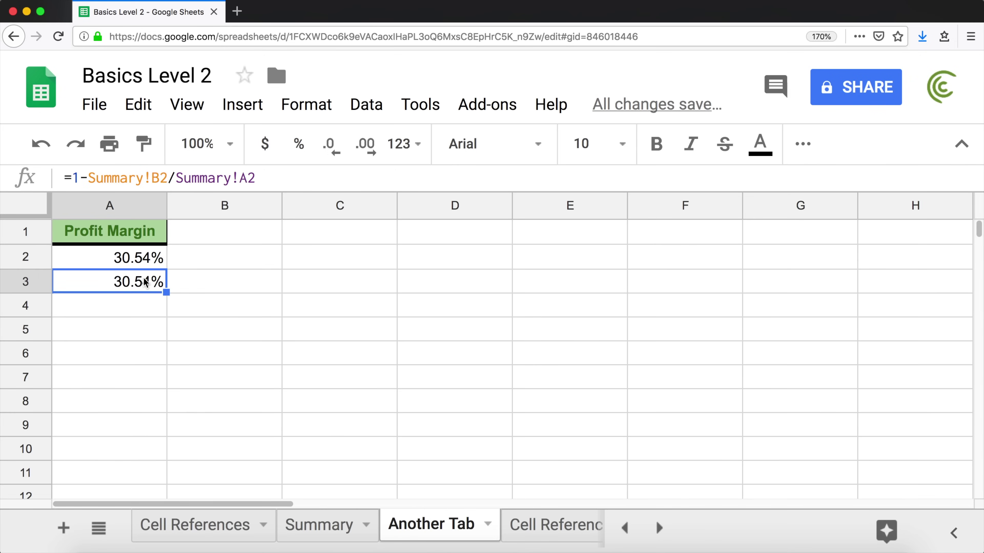
key(BackSpace)
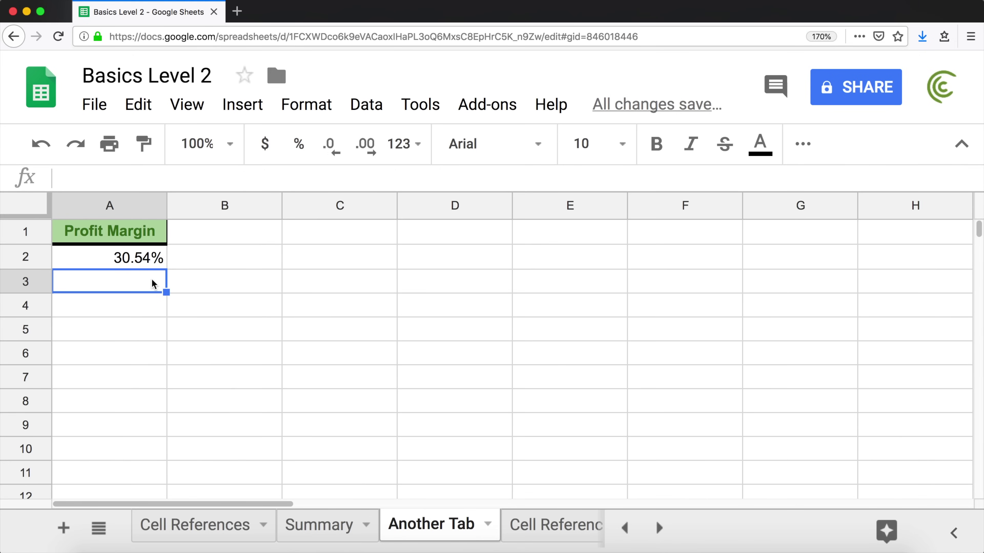
double_click(132, 258)
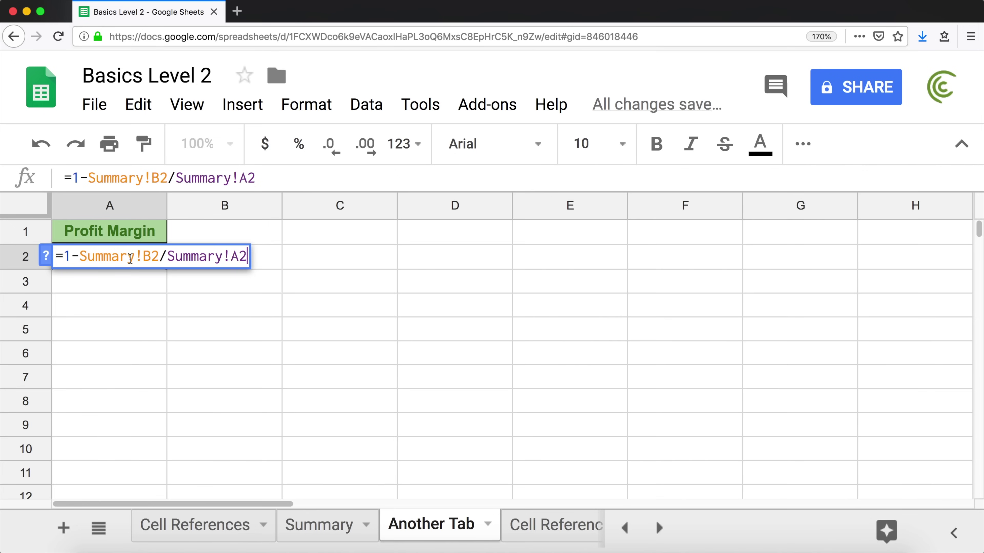